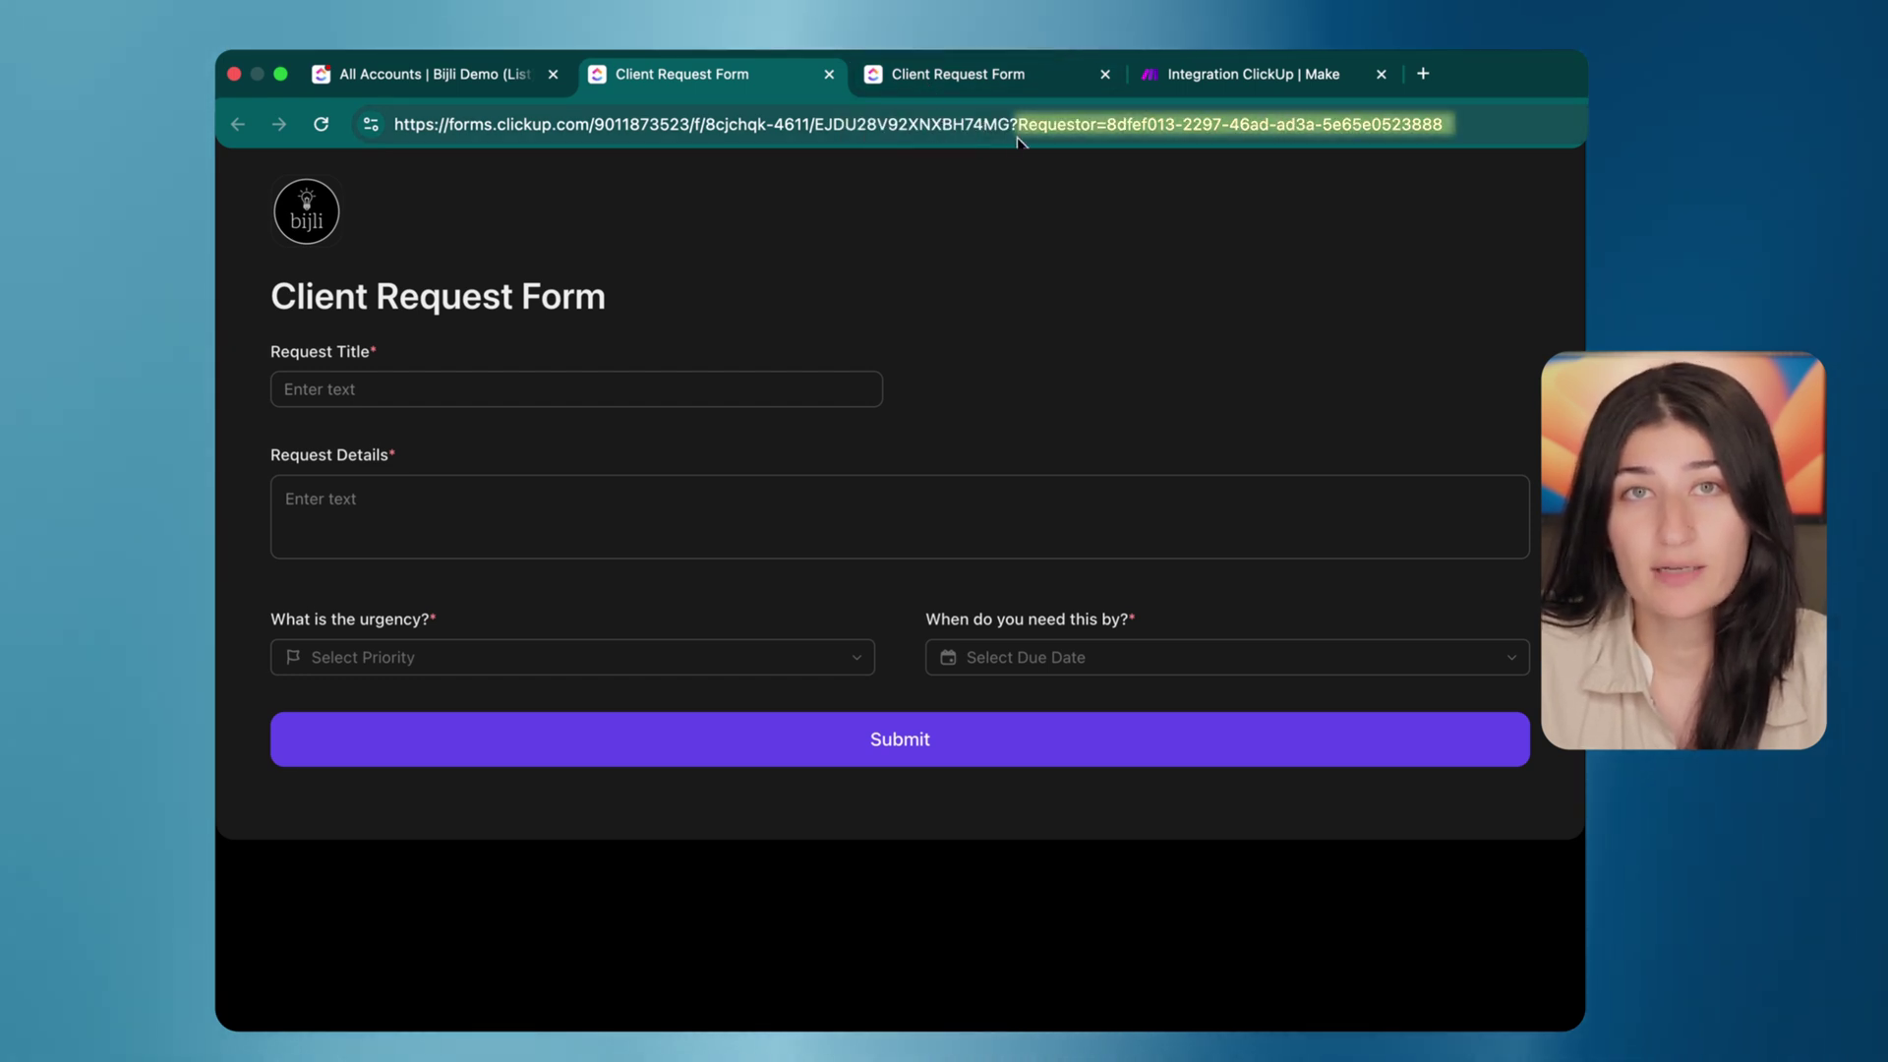
On the Requestor-prefilled Client Request Form, start entering the Request Title
{"action": "left_click", "coordinate": [899, 738]}
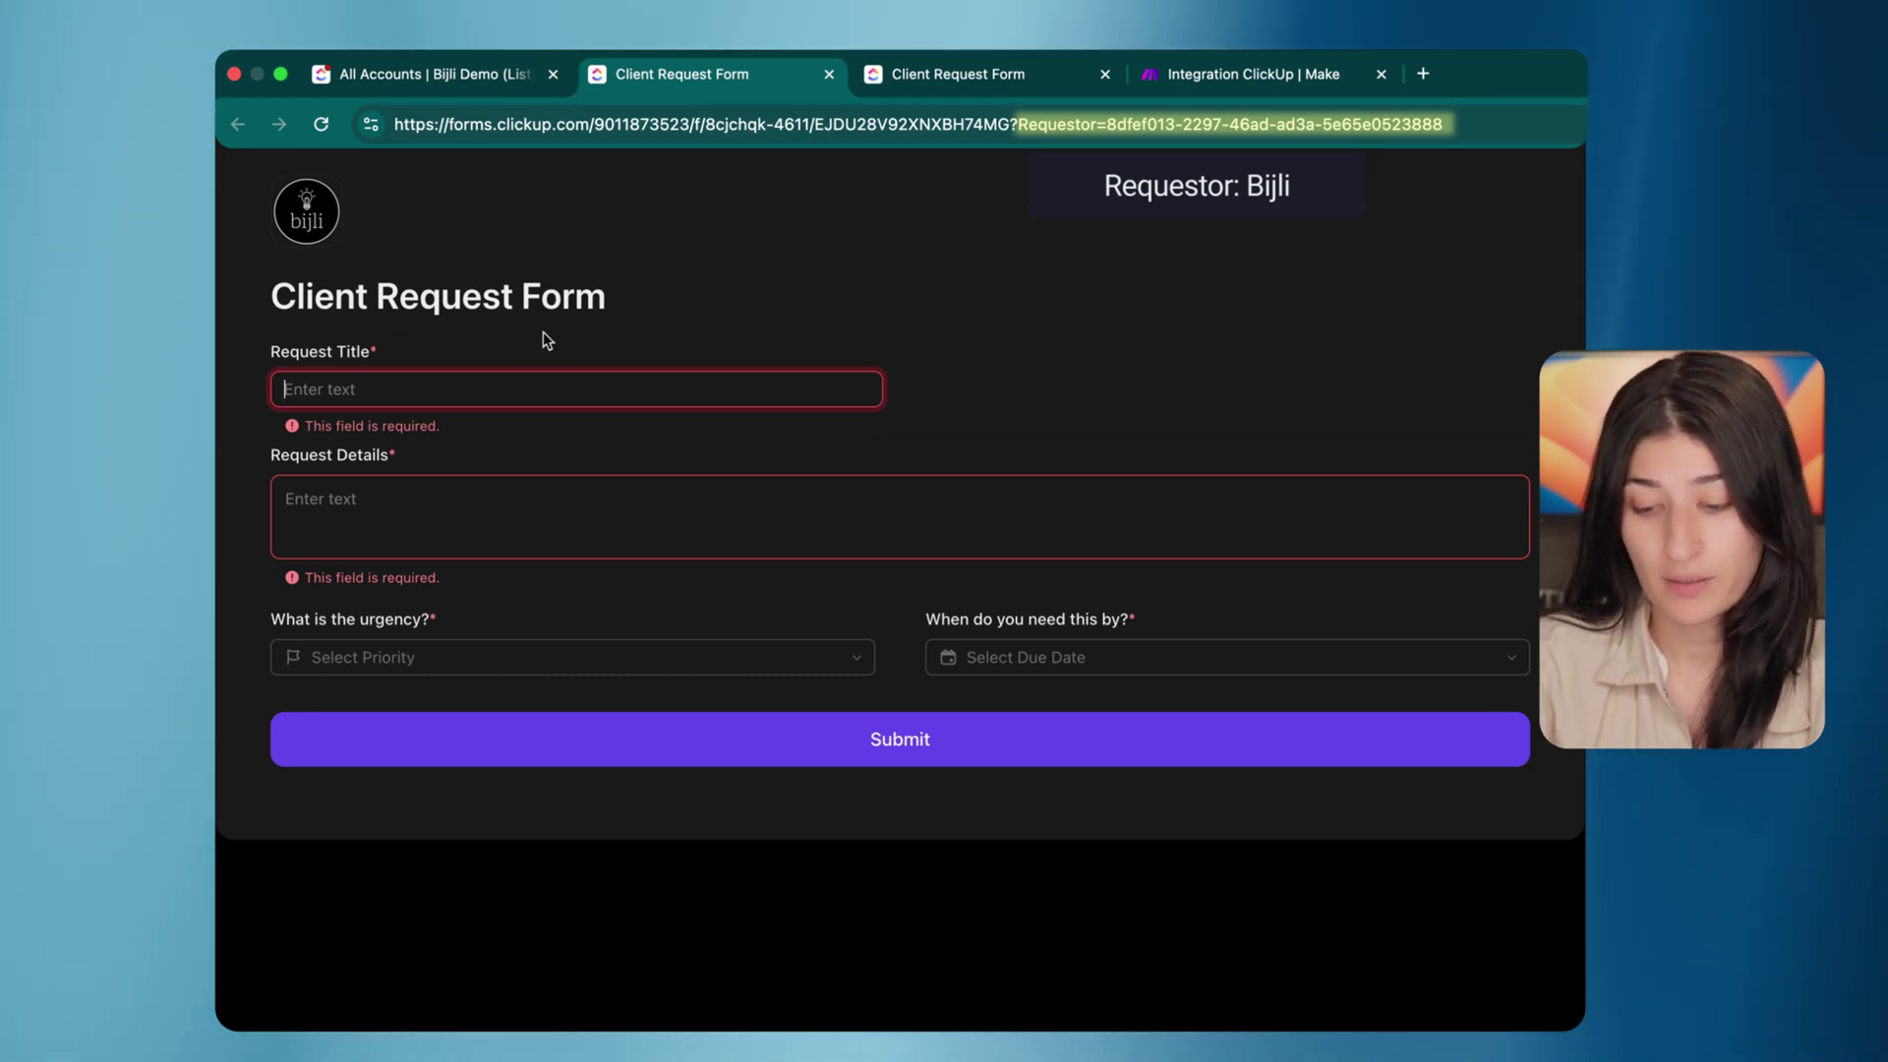
Enter 'Landing Page Update' as the request title and paste in the request details
{"action": "type", "text": "Landing Page Update"}
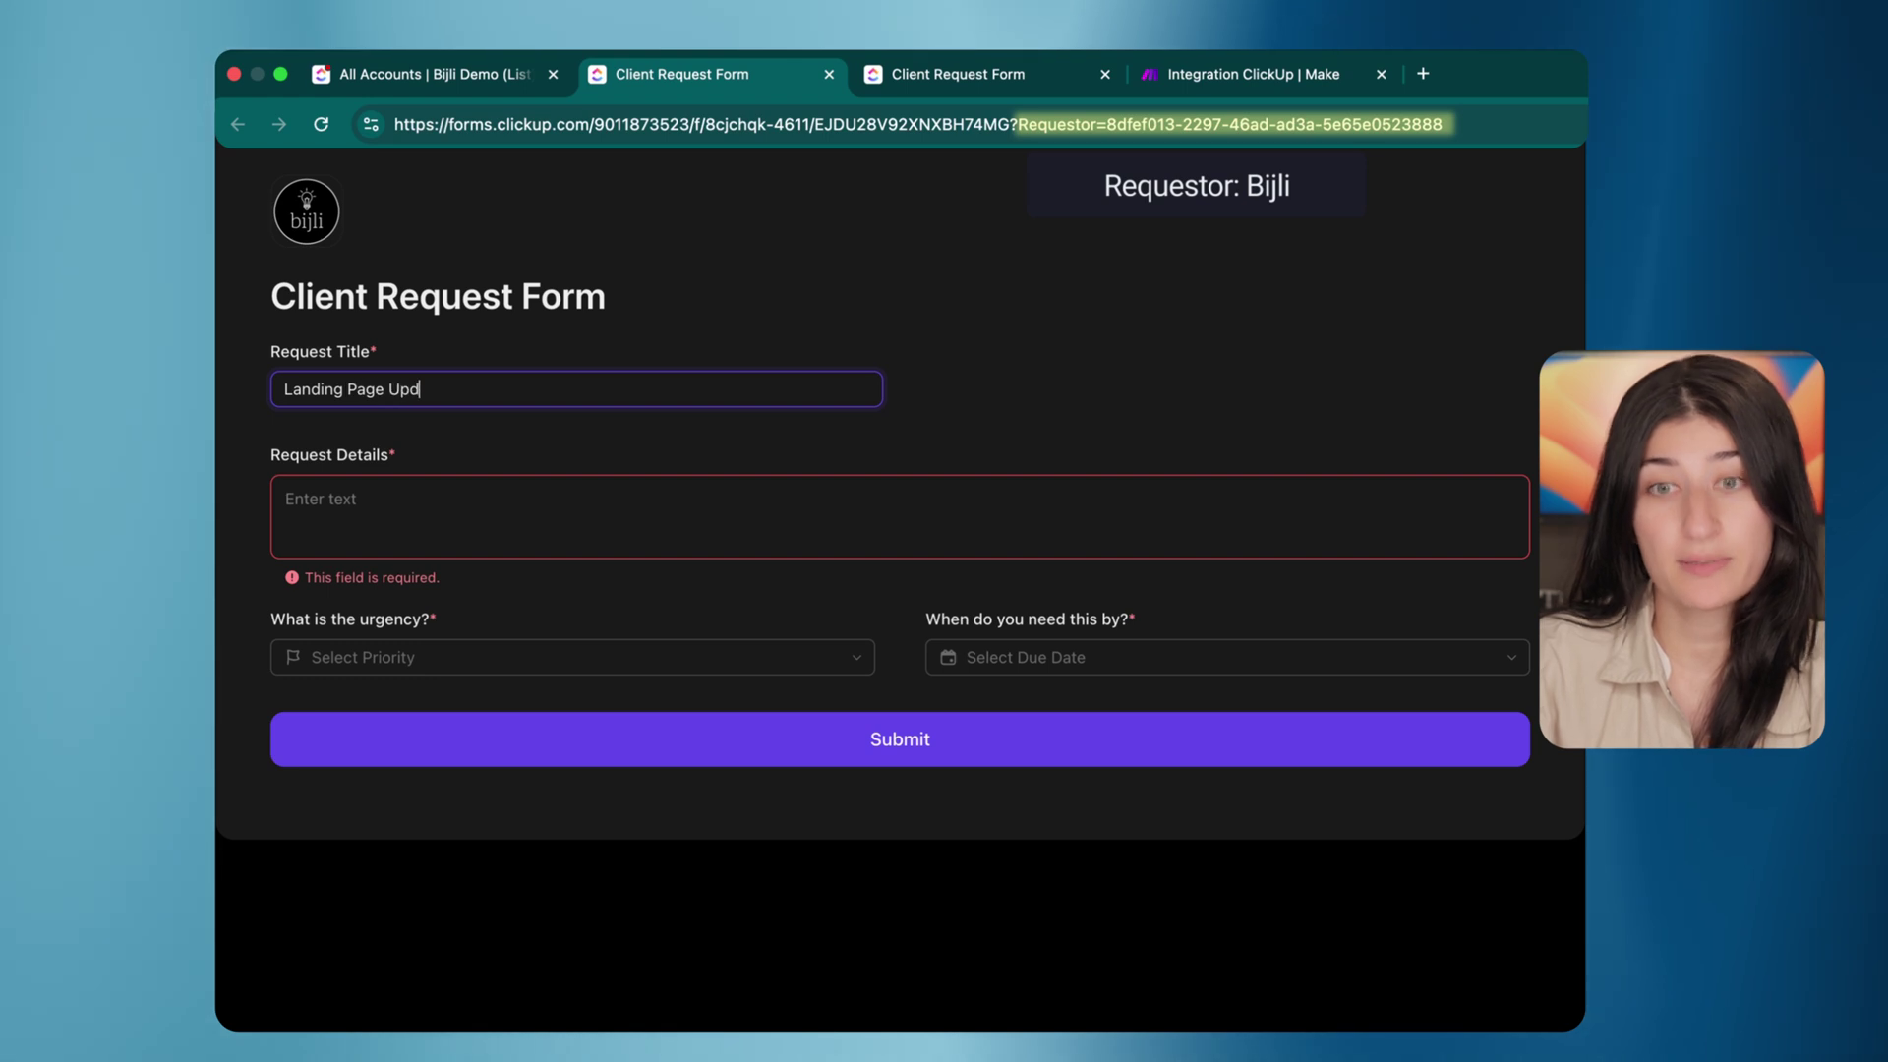
{"action": "left_click", "coordinate": [406, 512]}
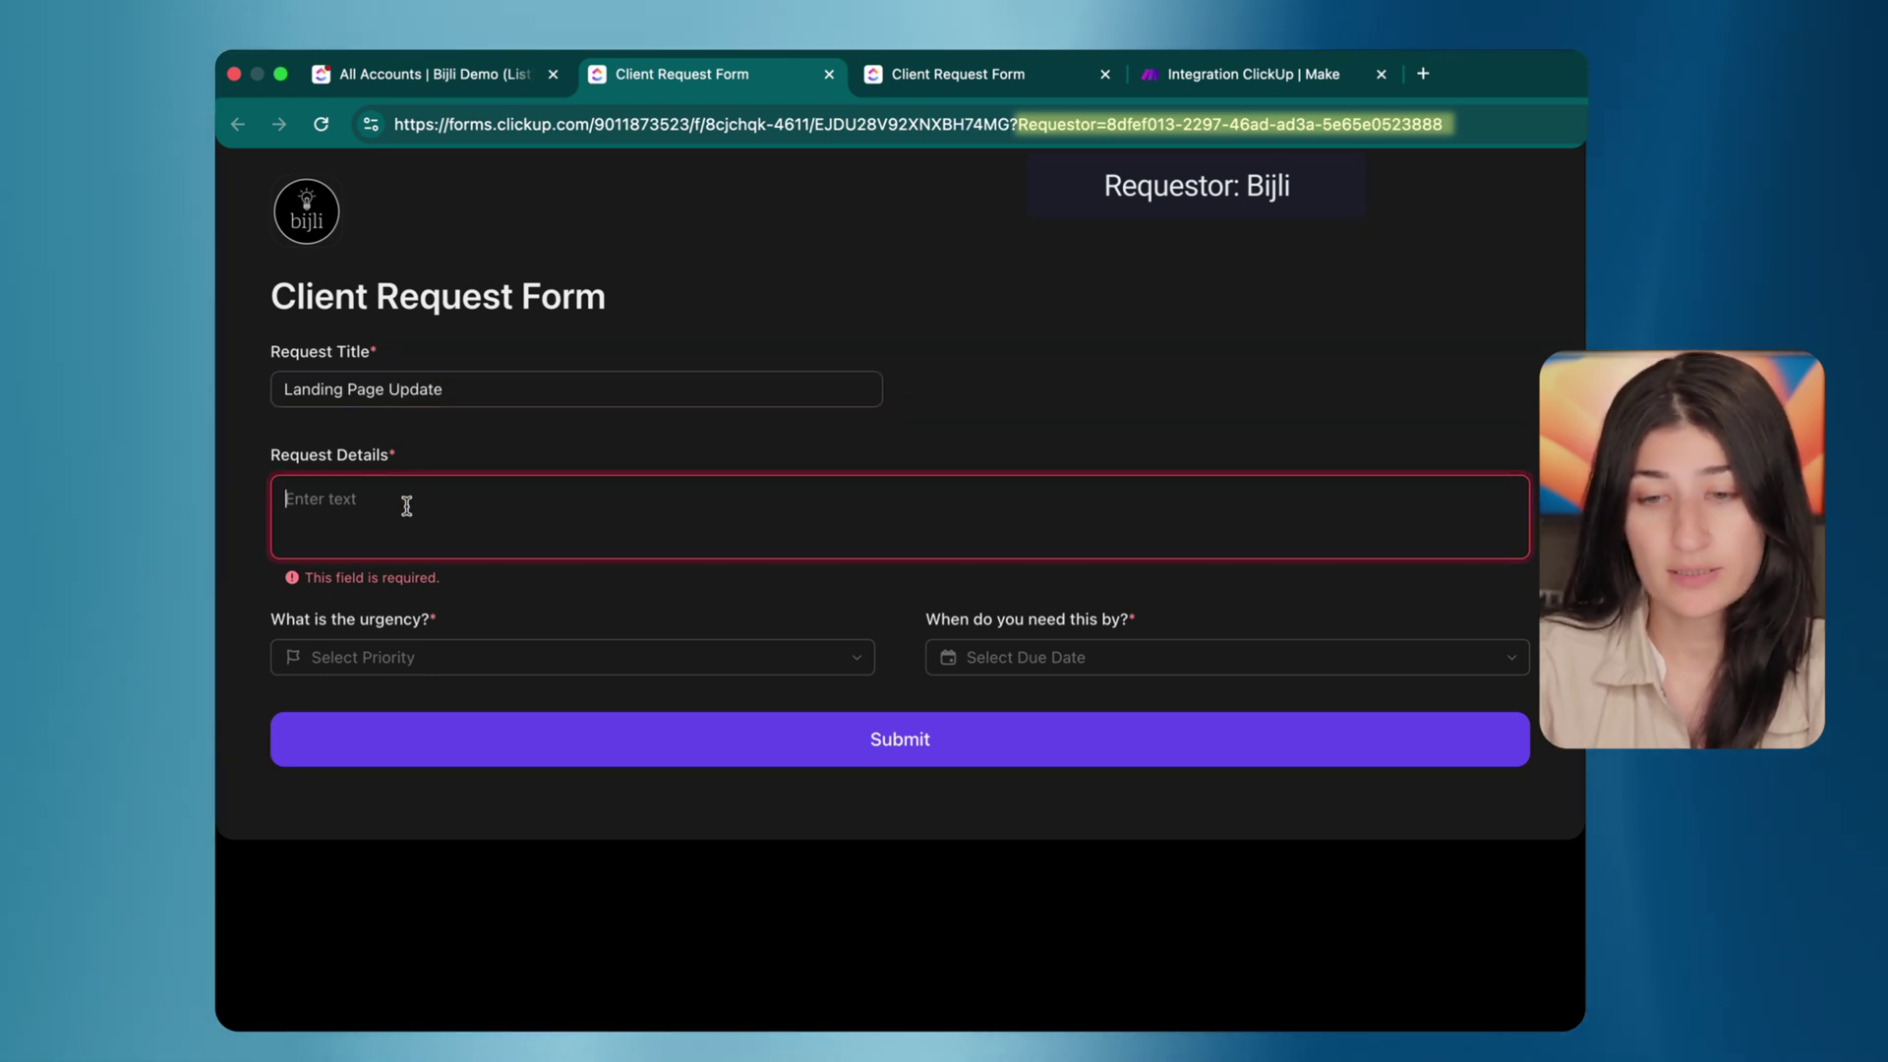
{"action": "type", "text": "We have a few bugs on our new product launch landing page."}
Set urgency to High and due date to May 12, 2025, submit, then switch to Company XYZ's form
{"action": "left_click", "coordinate": [368, 661]}
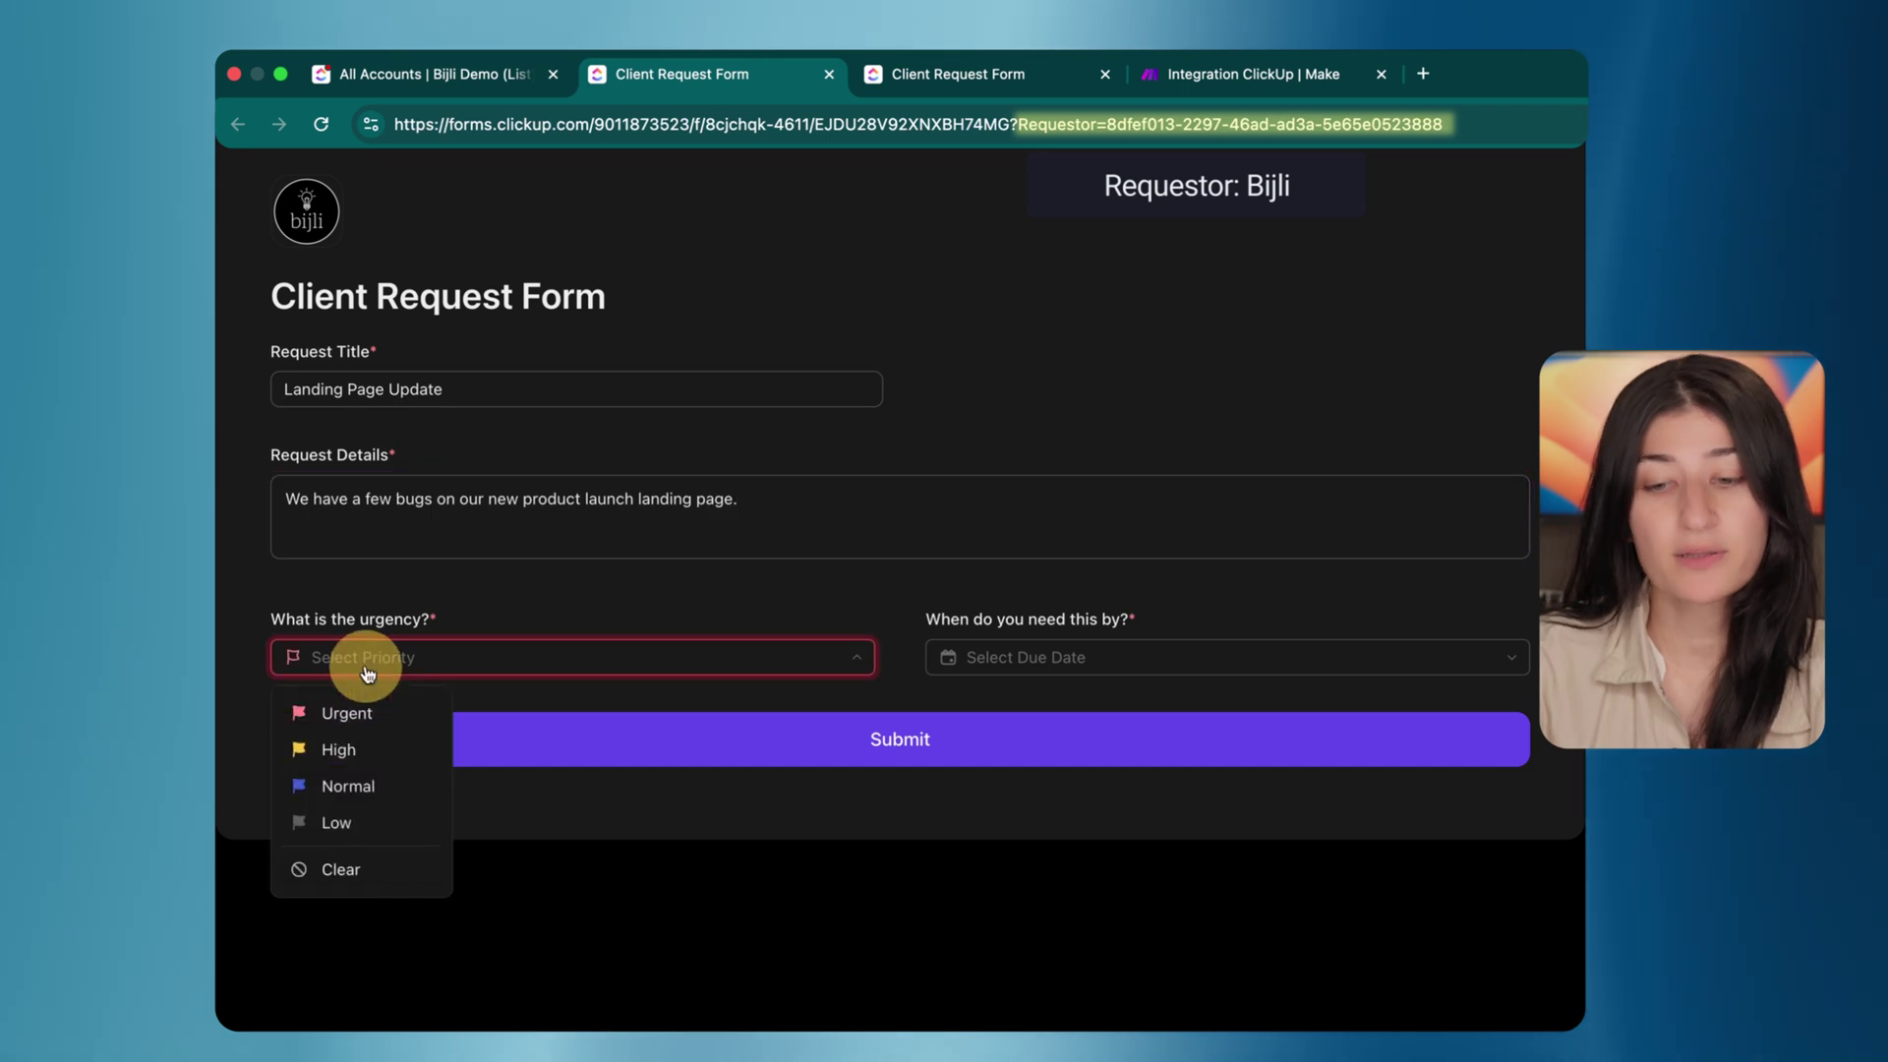
{"action": "left_click", "coordinate": [356, 759]}
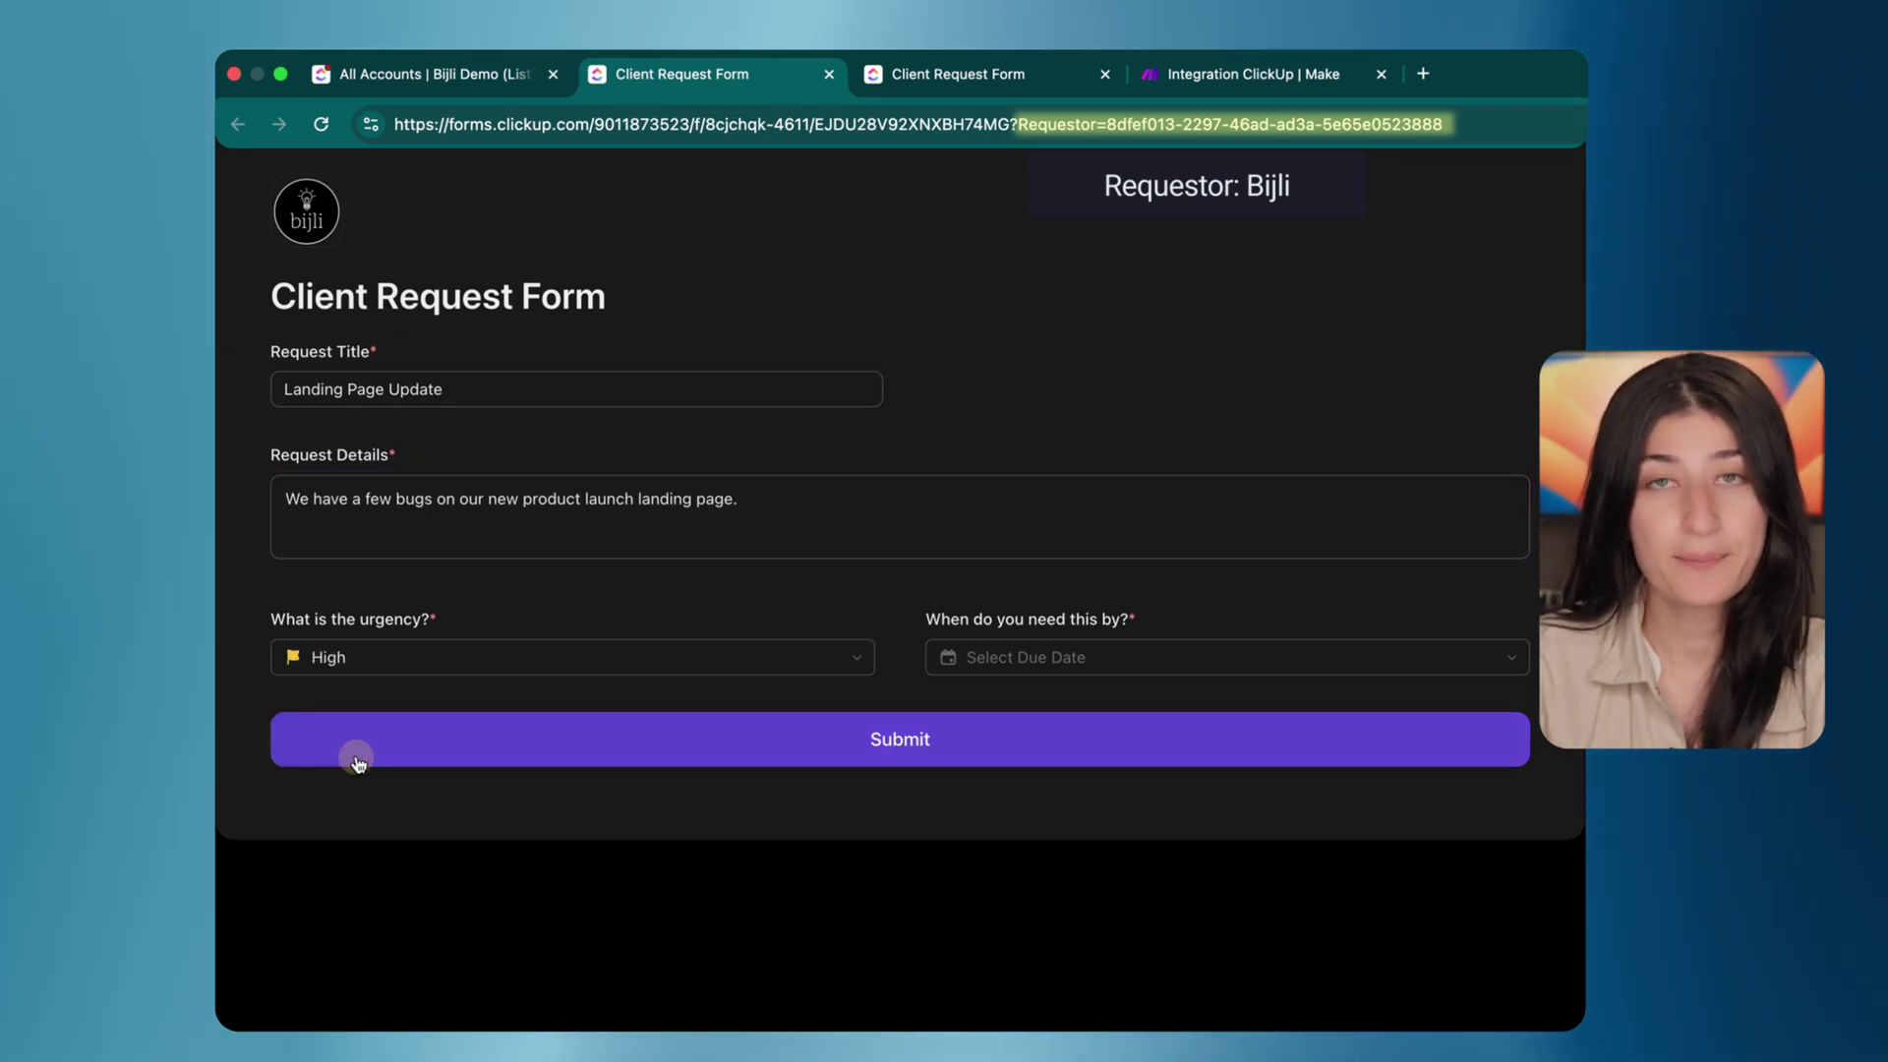
{"action": "left_click", "coordinate": [1129, 677]}
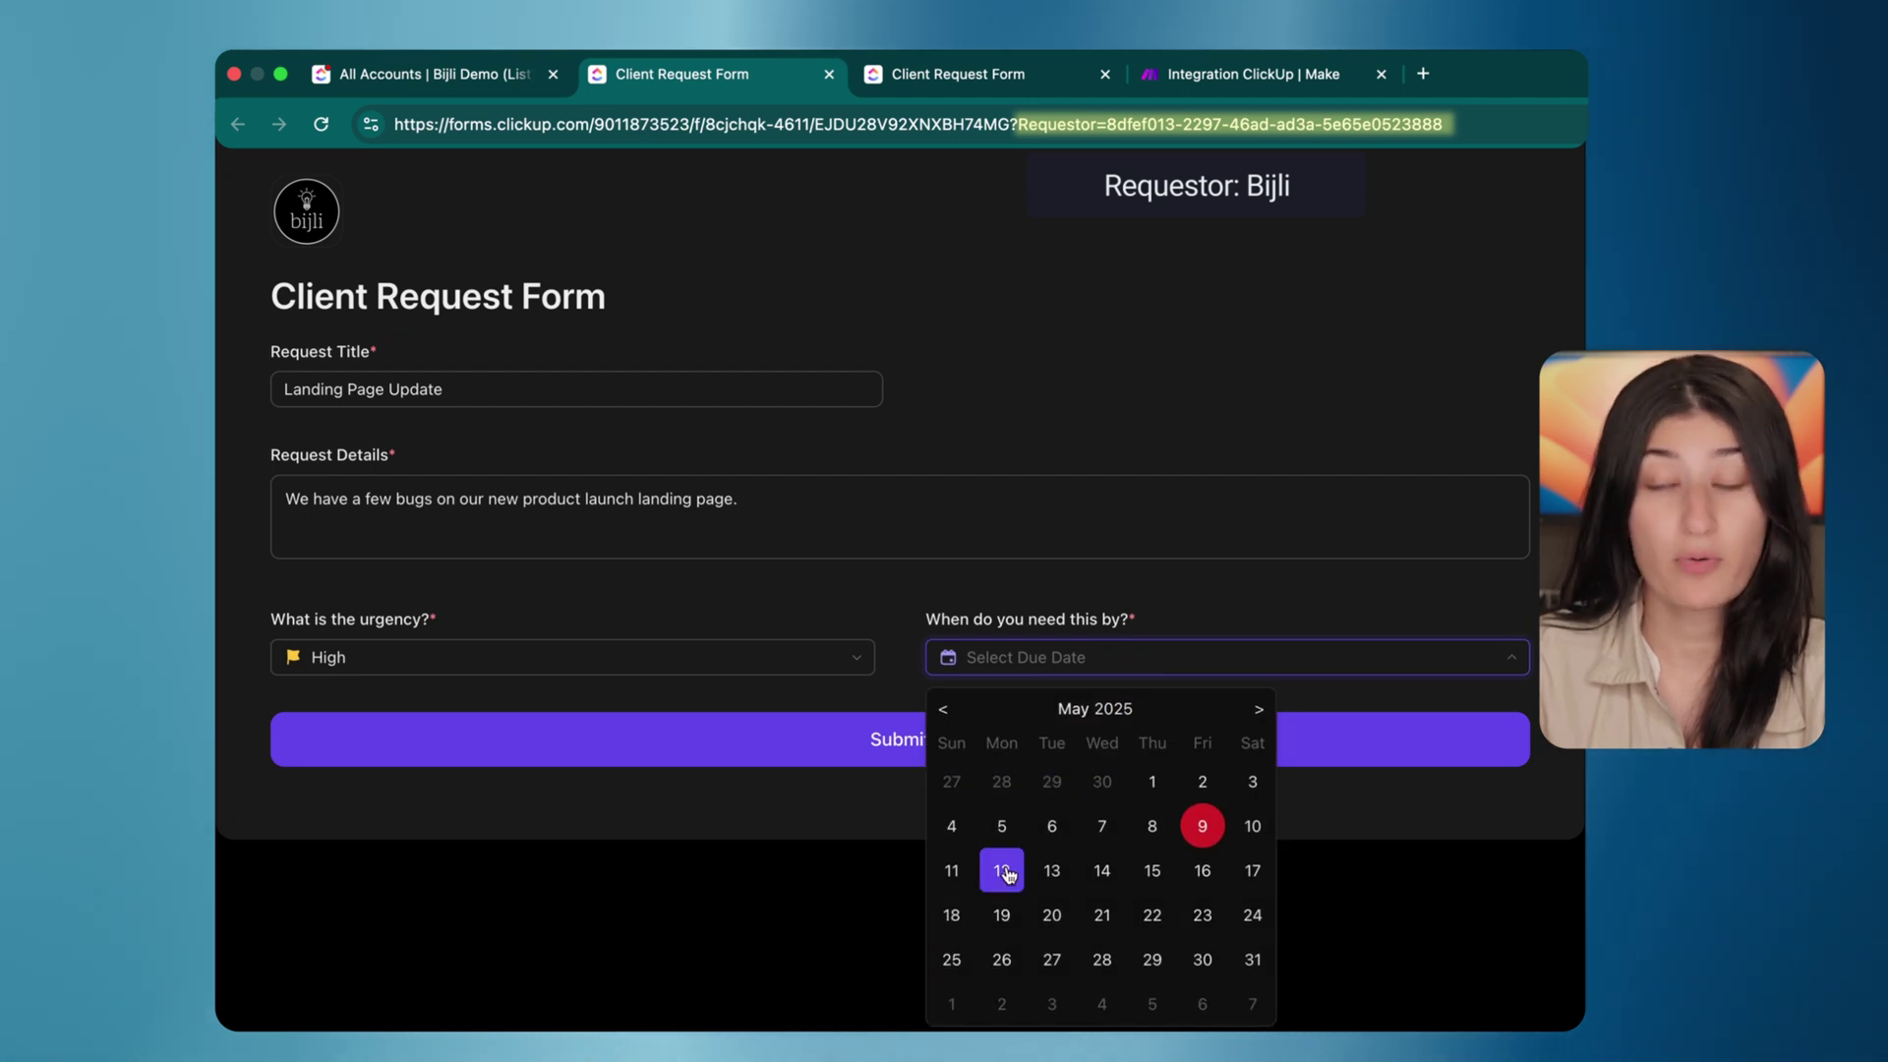
{"action": "left_click", "coordinate": [1005, 872]}
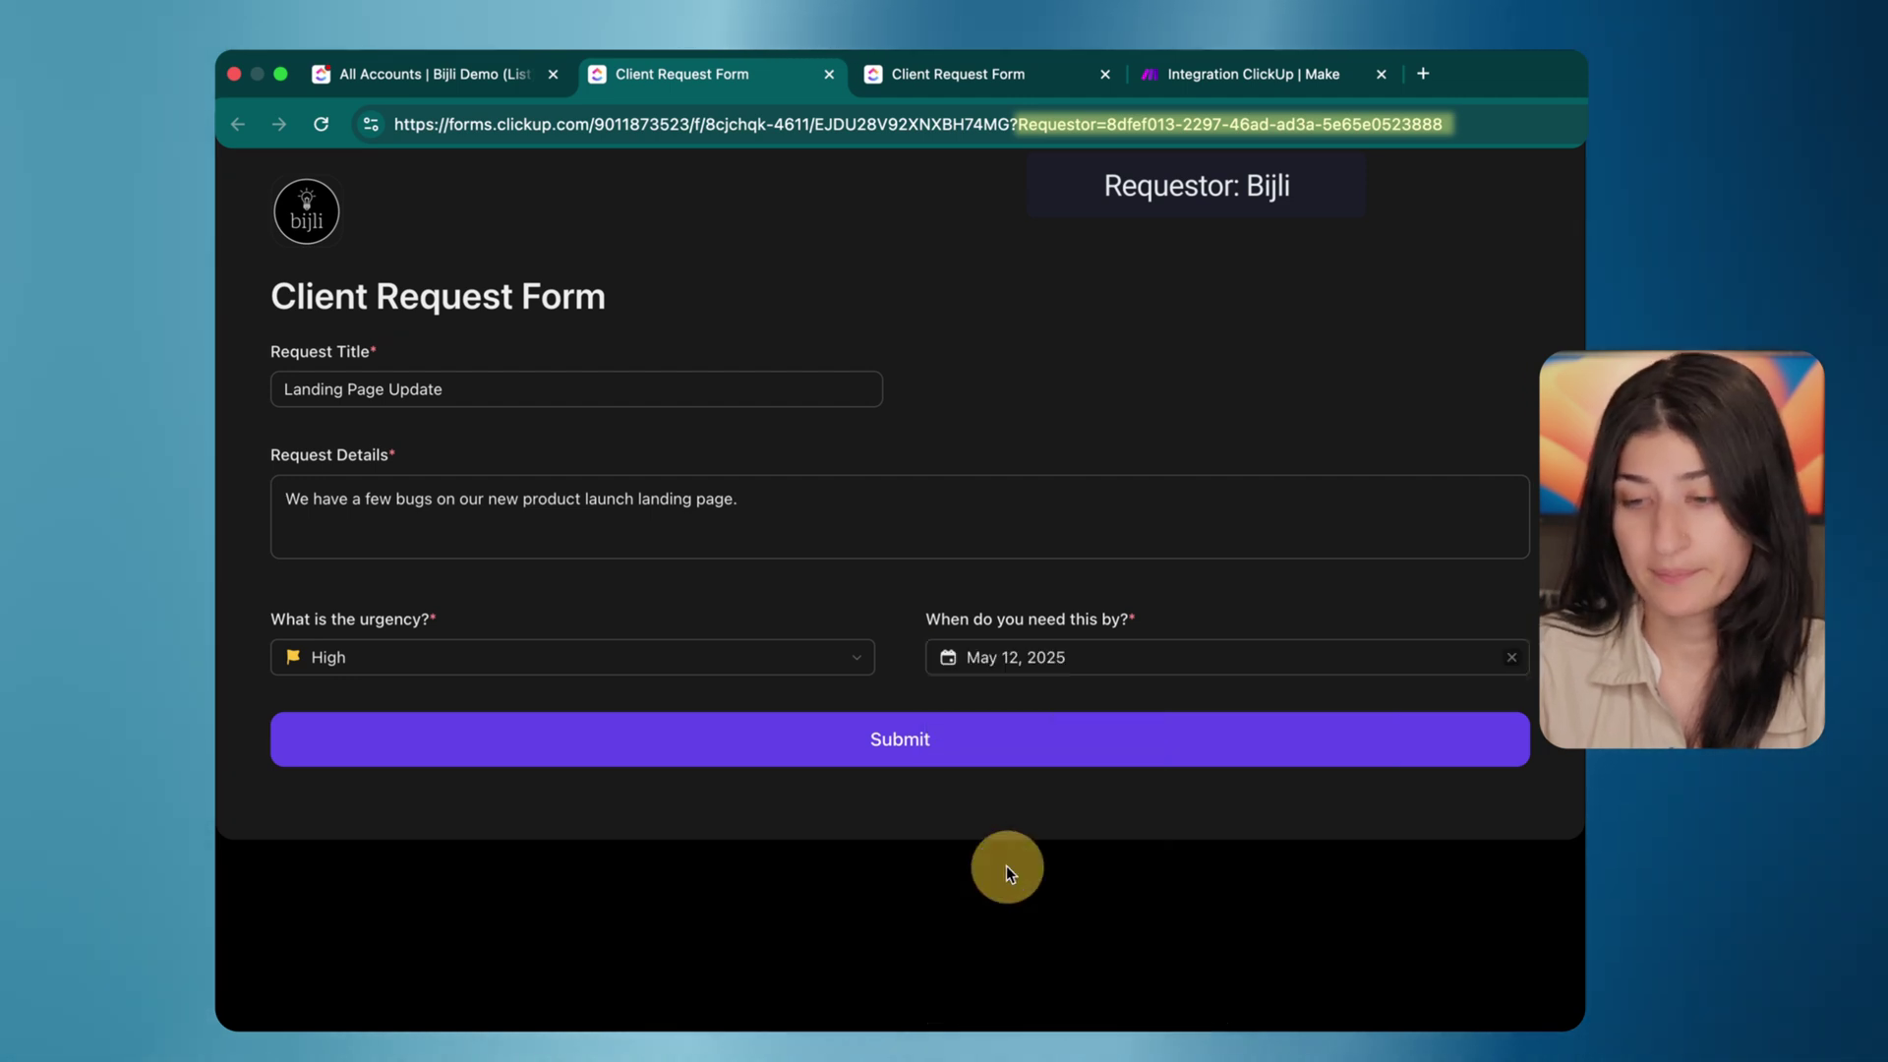
{"action": "left_click", "coordinate": [883, 755]}
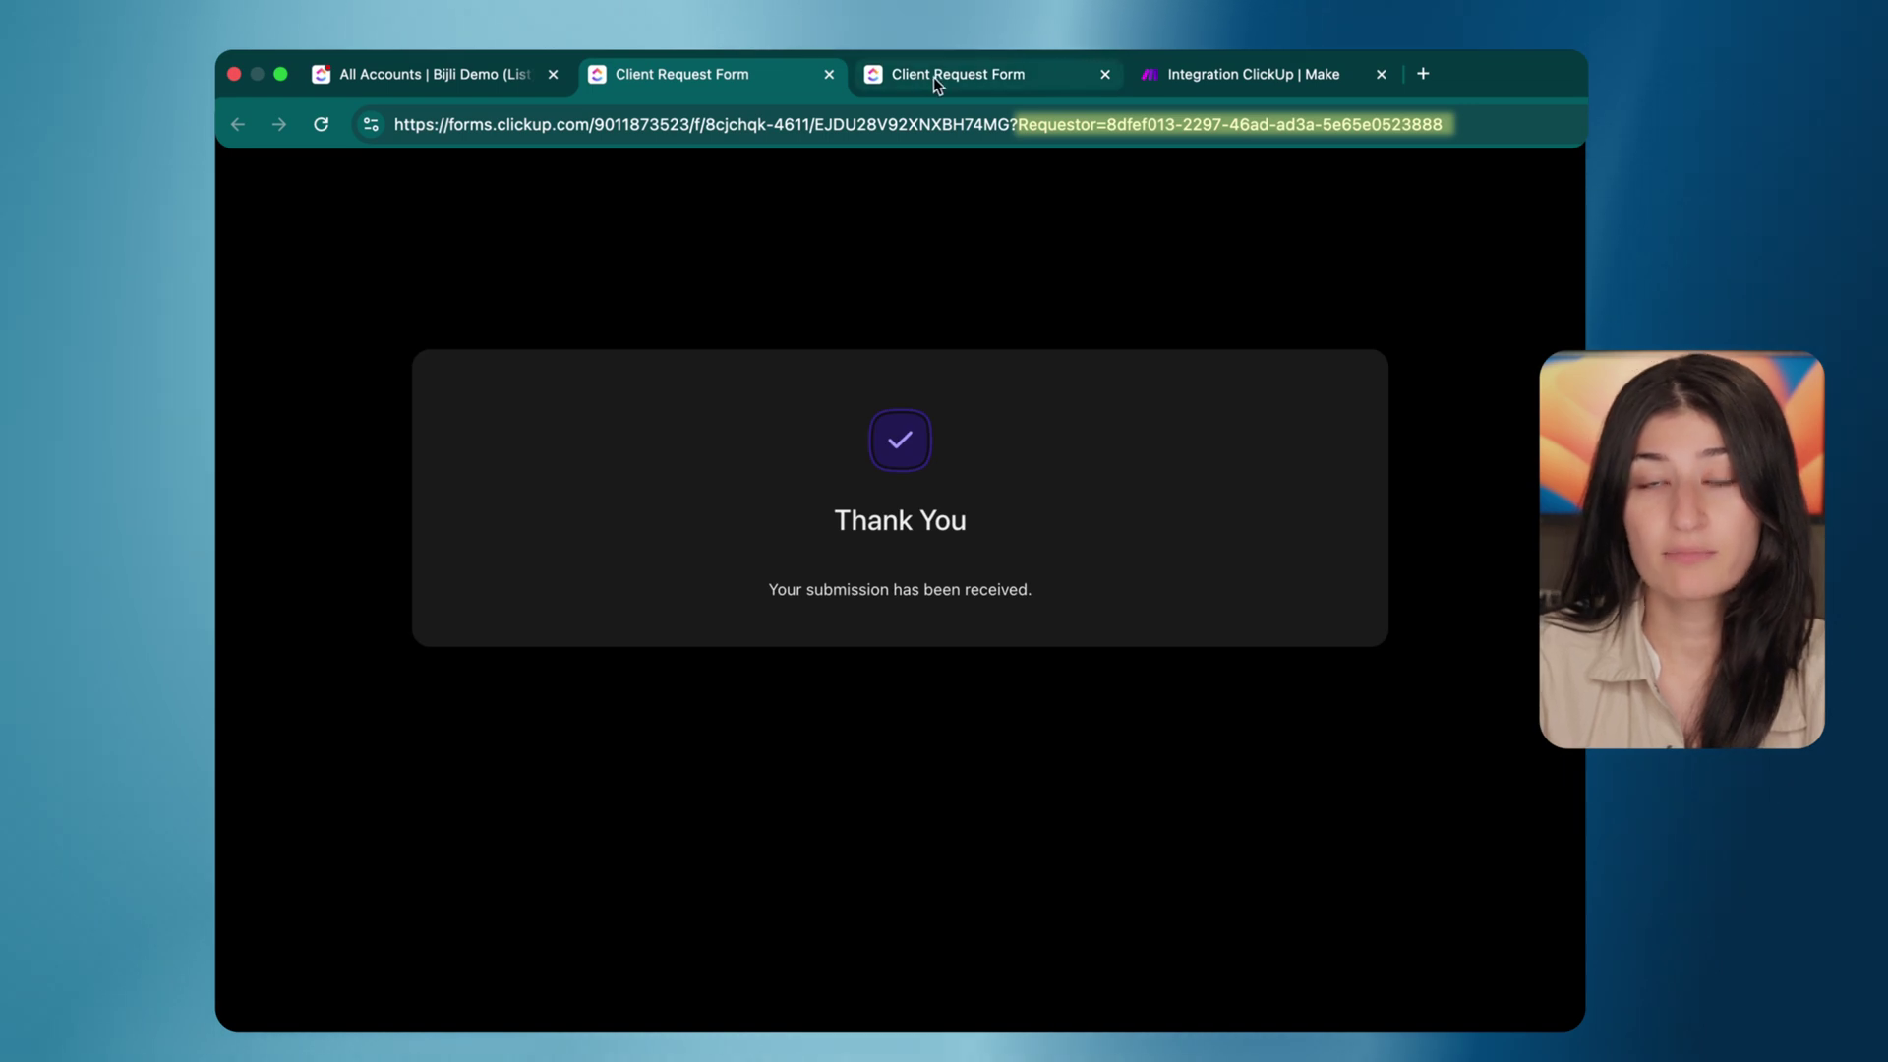
{"action": "left_click", "coordinate": [934, 77]}
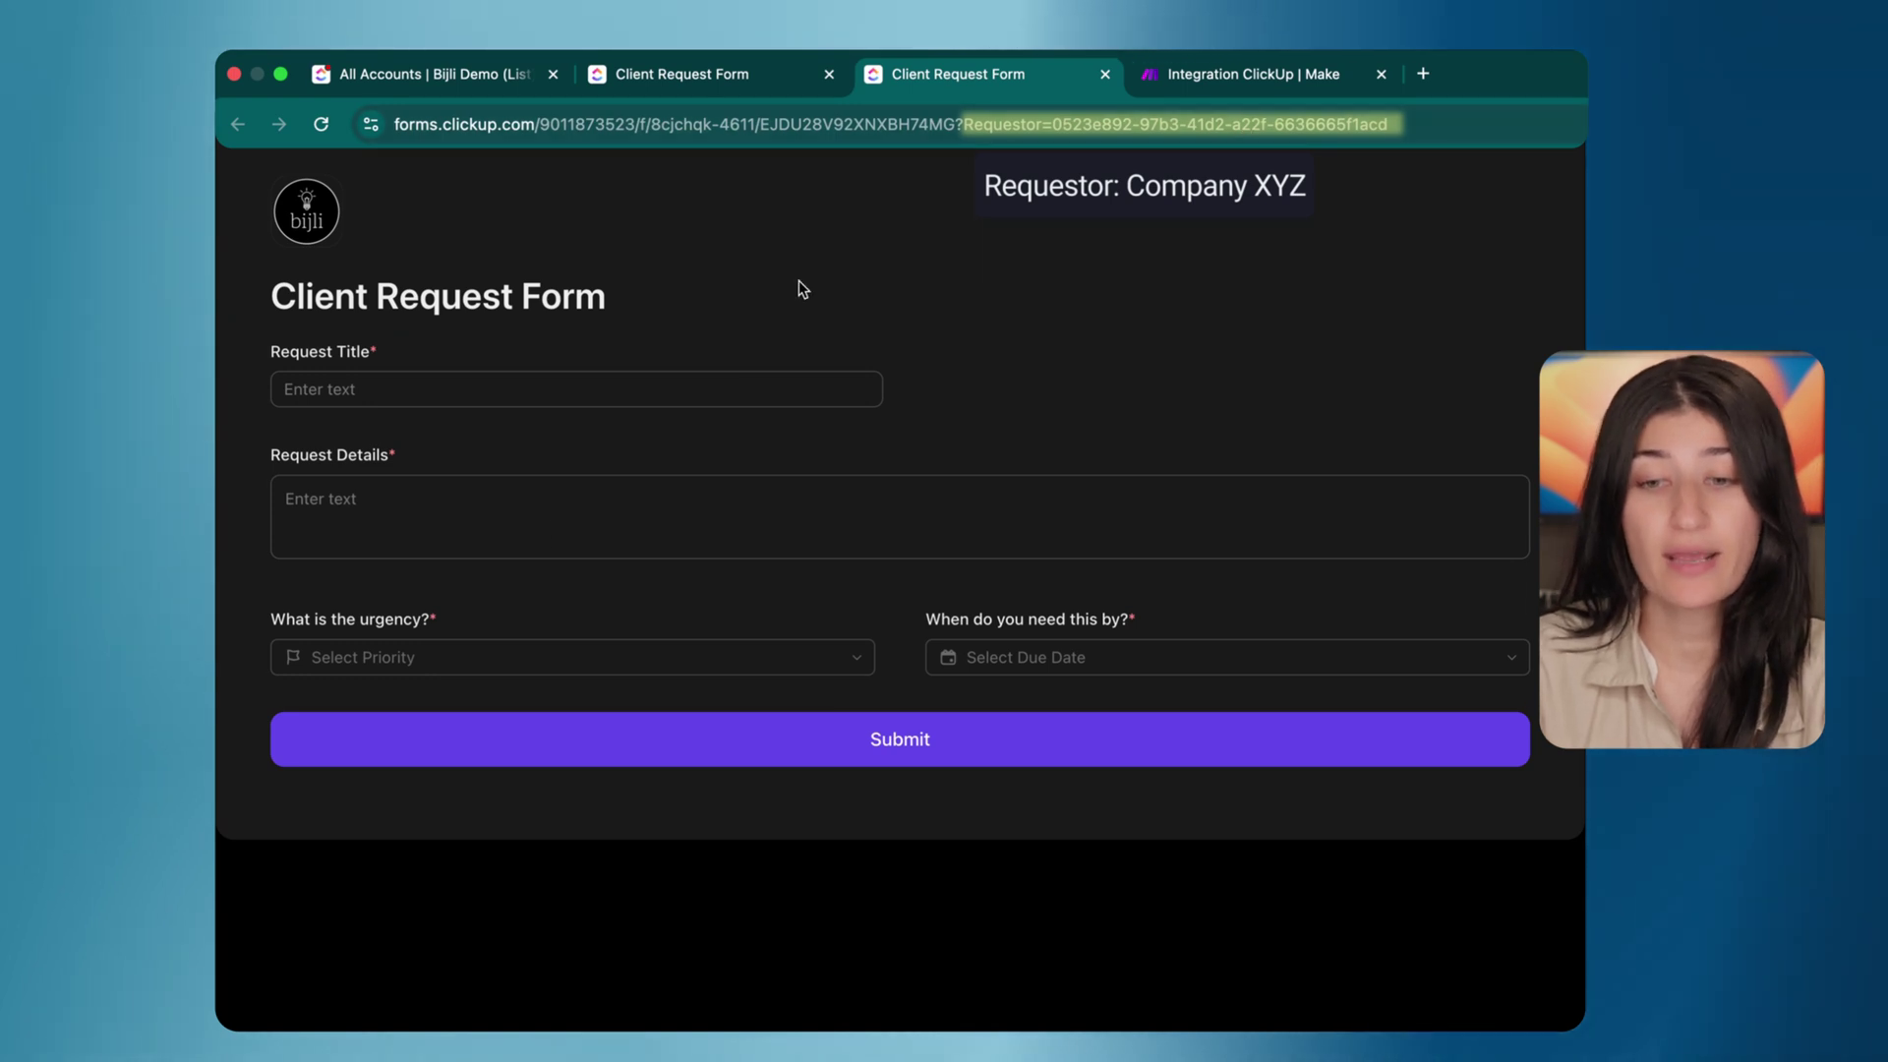
Paste 'Build a Christmas Ad Campaign' as the title and paste in the request details
{"action": "left_click", "coordinate": [466, 393]}
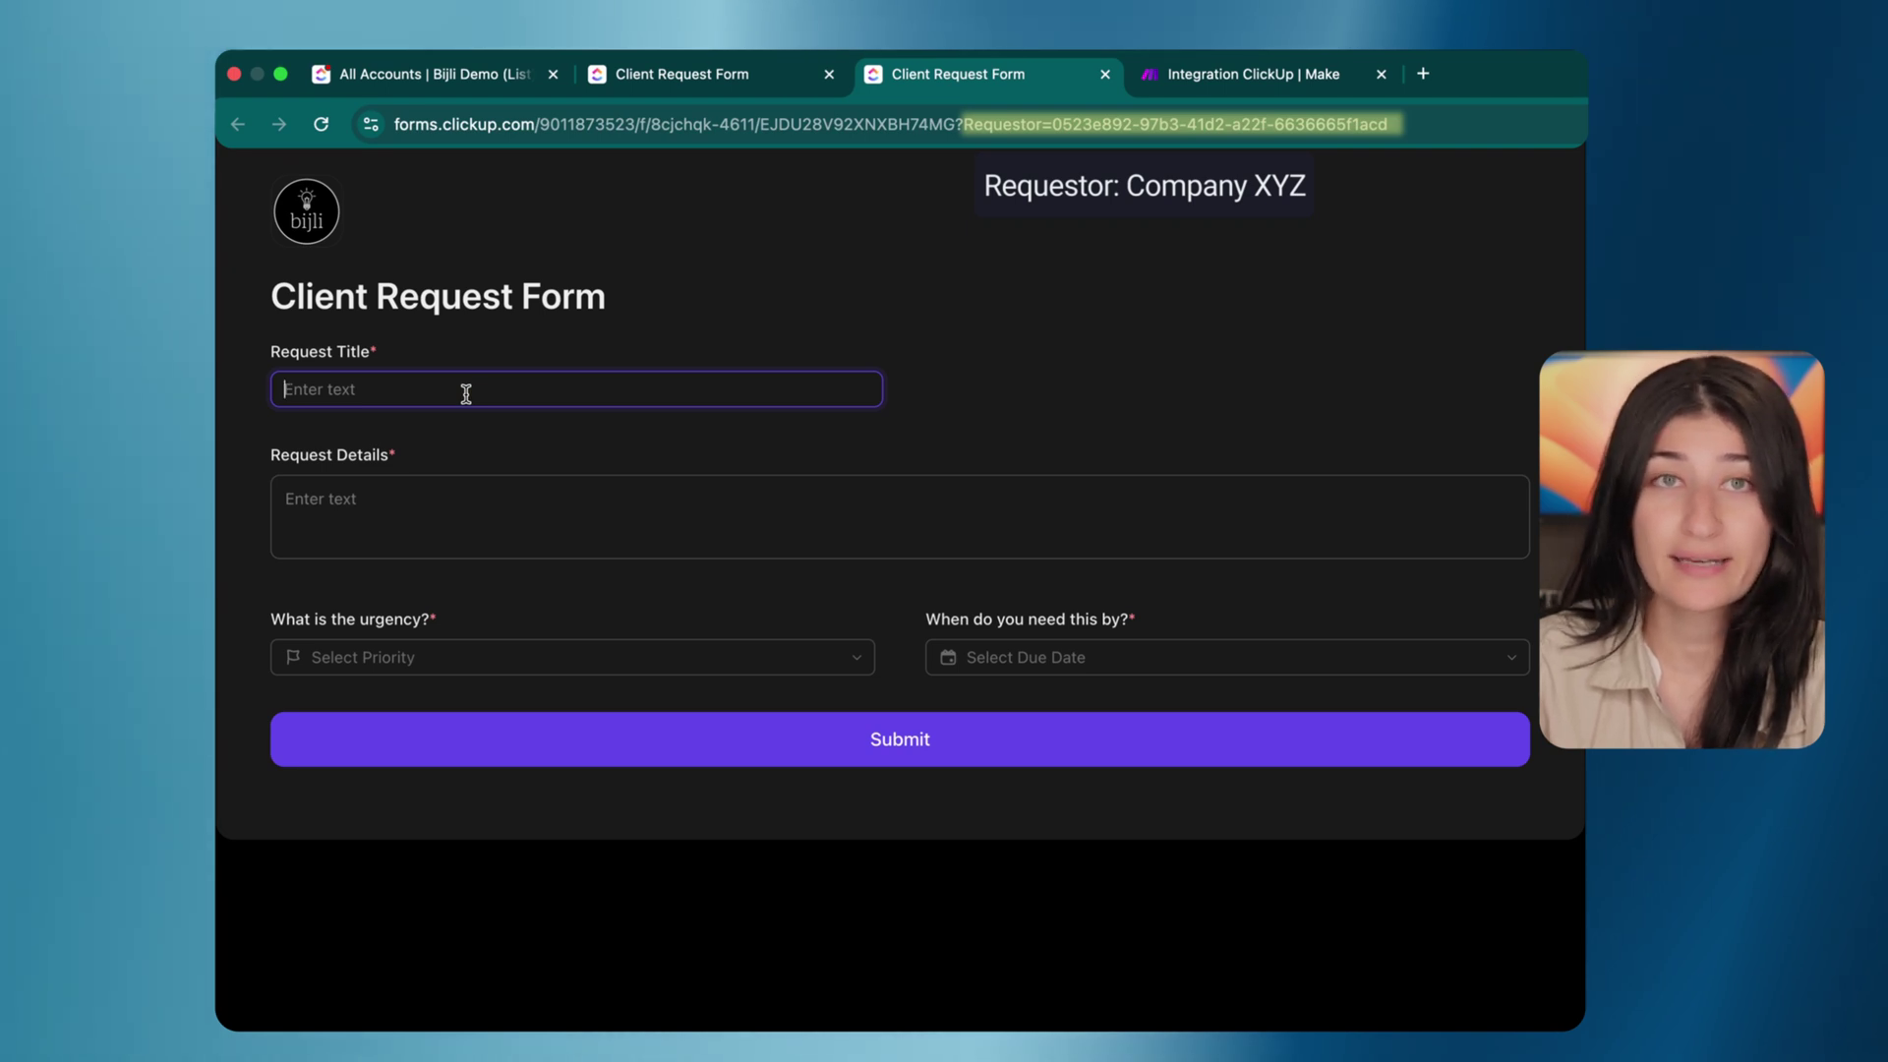
{"action": "type", "text": "Build a Christmas Ad Campaign"}
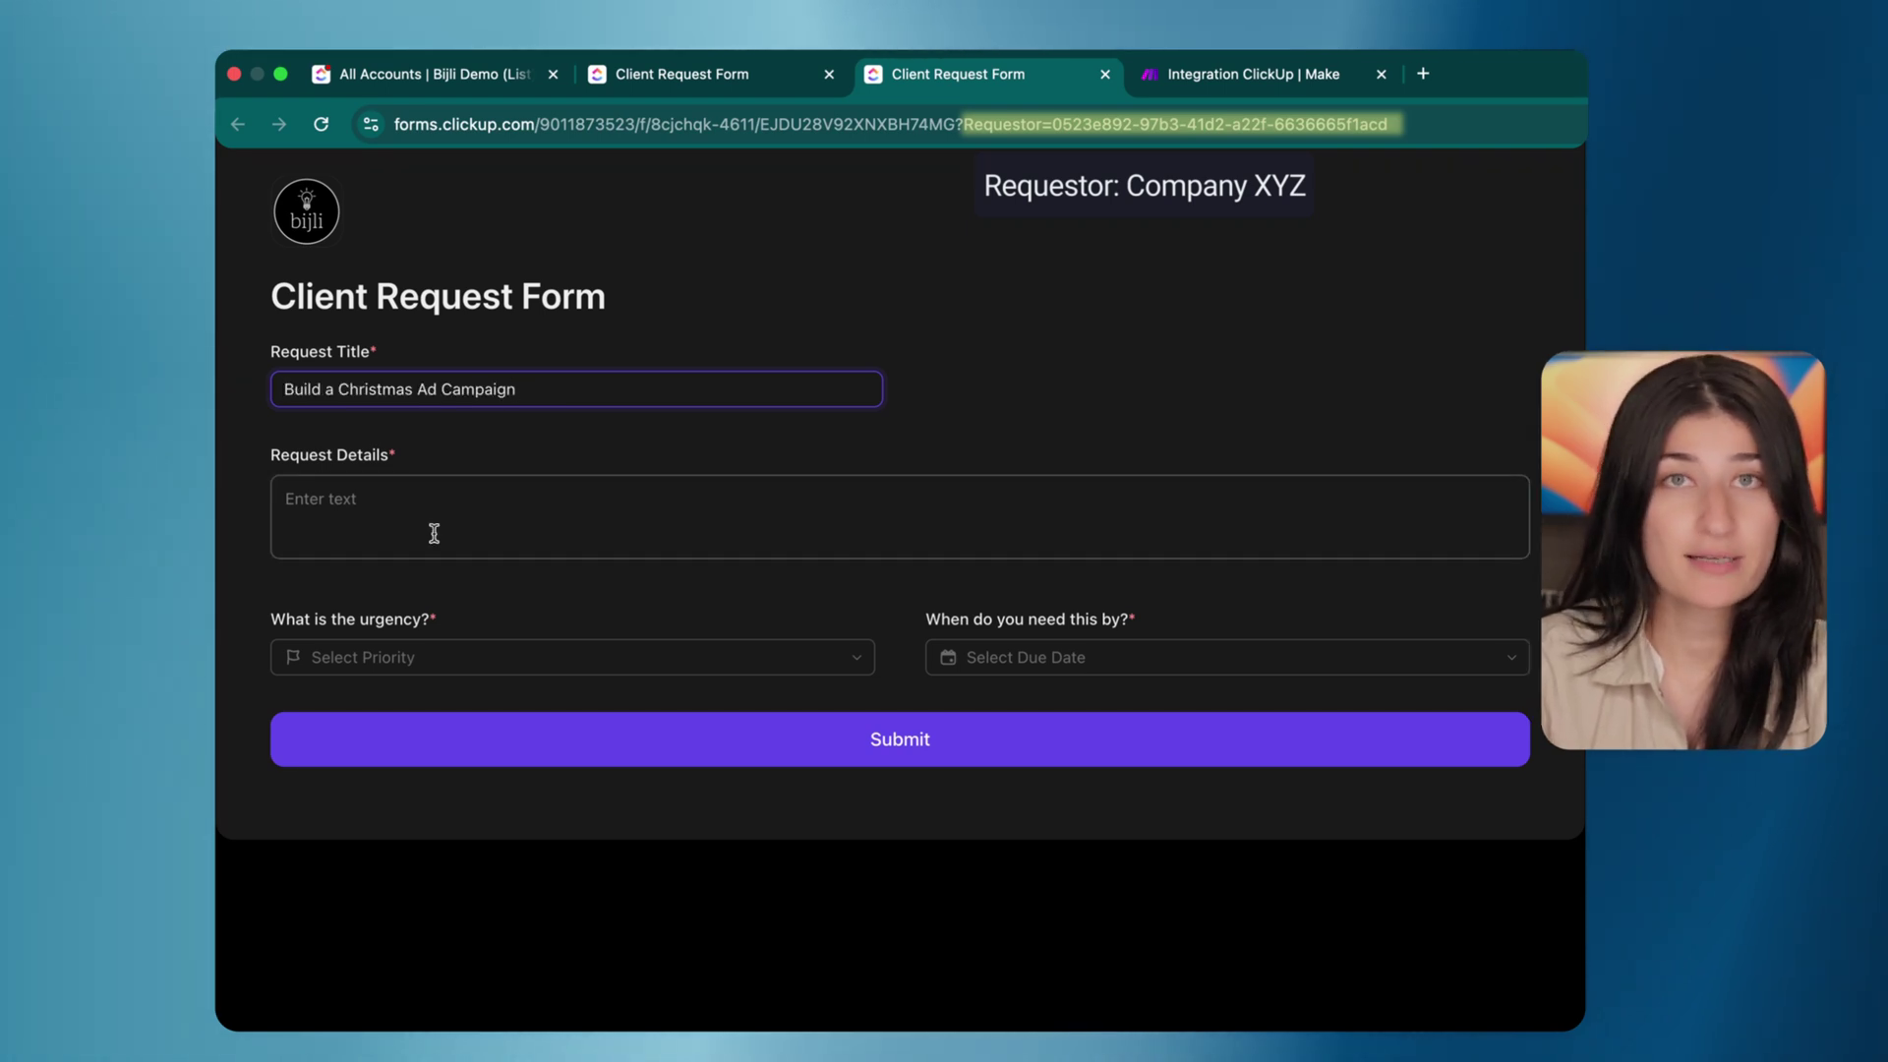
{"action": "left_click", "coordinate": [434, 532]}
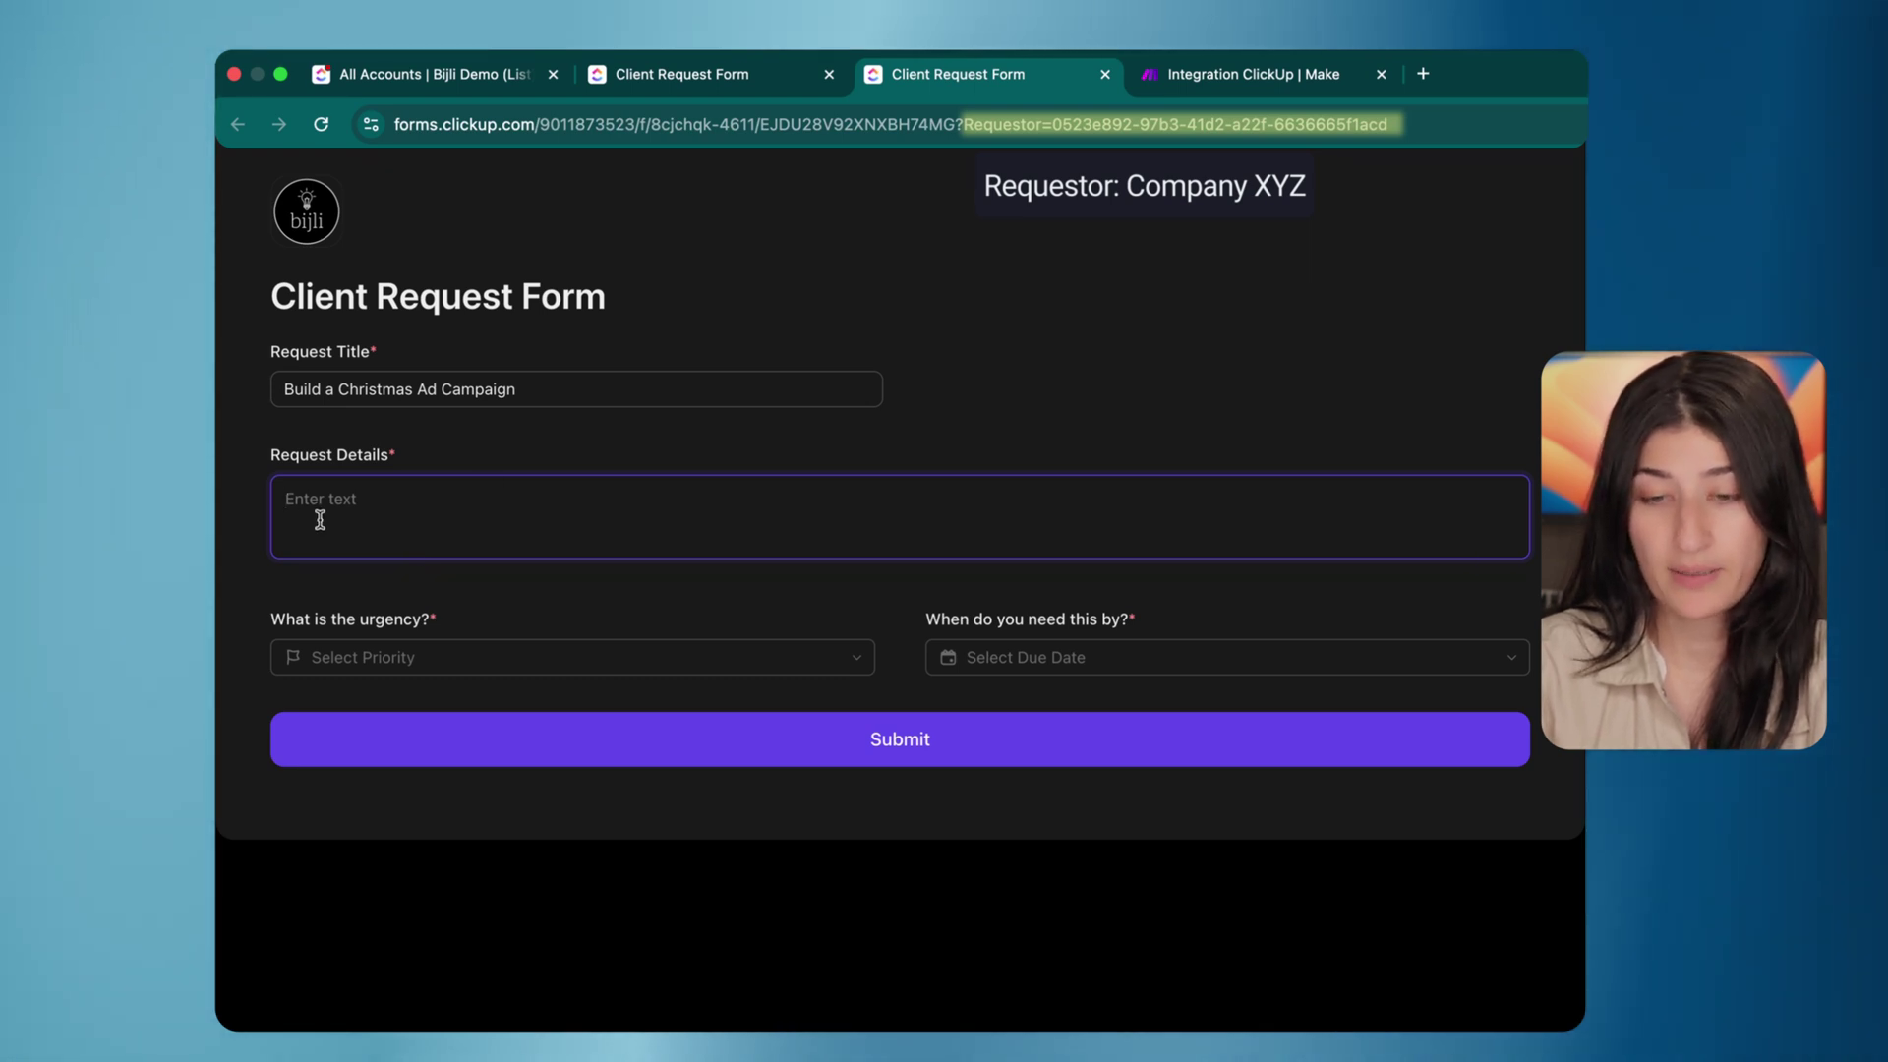
{"action": "type", "text": "I want to get ahead of Christmas this year and start building out graphics for our ads."}
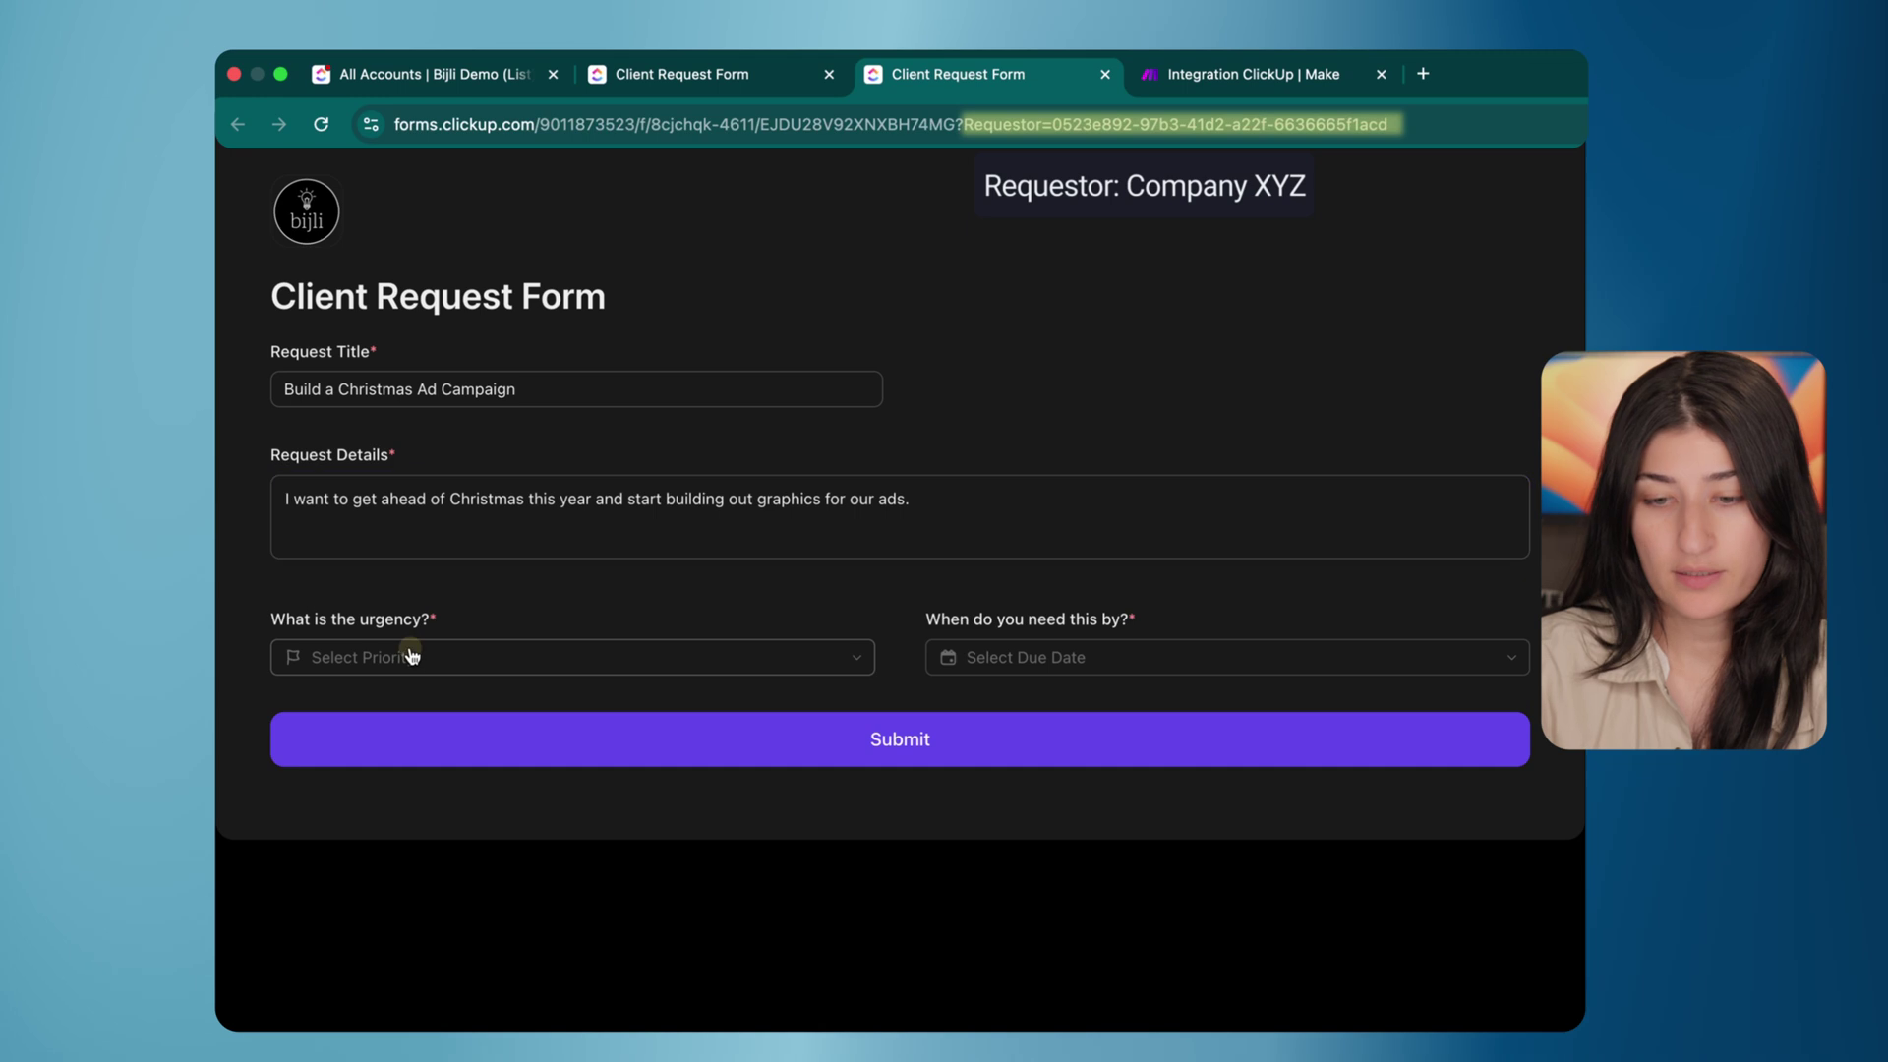
Set urgency to Low and due date to Jul 31, 2025, then submit the request
{"action": "left_click", "coordinate": [411, 656]}
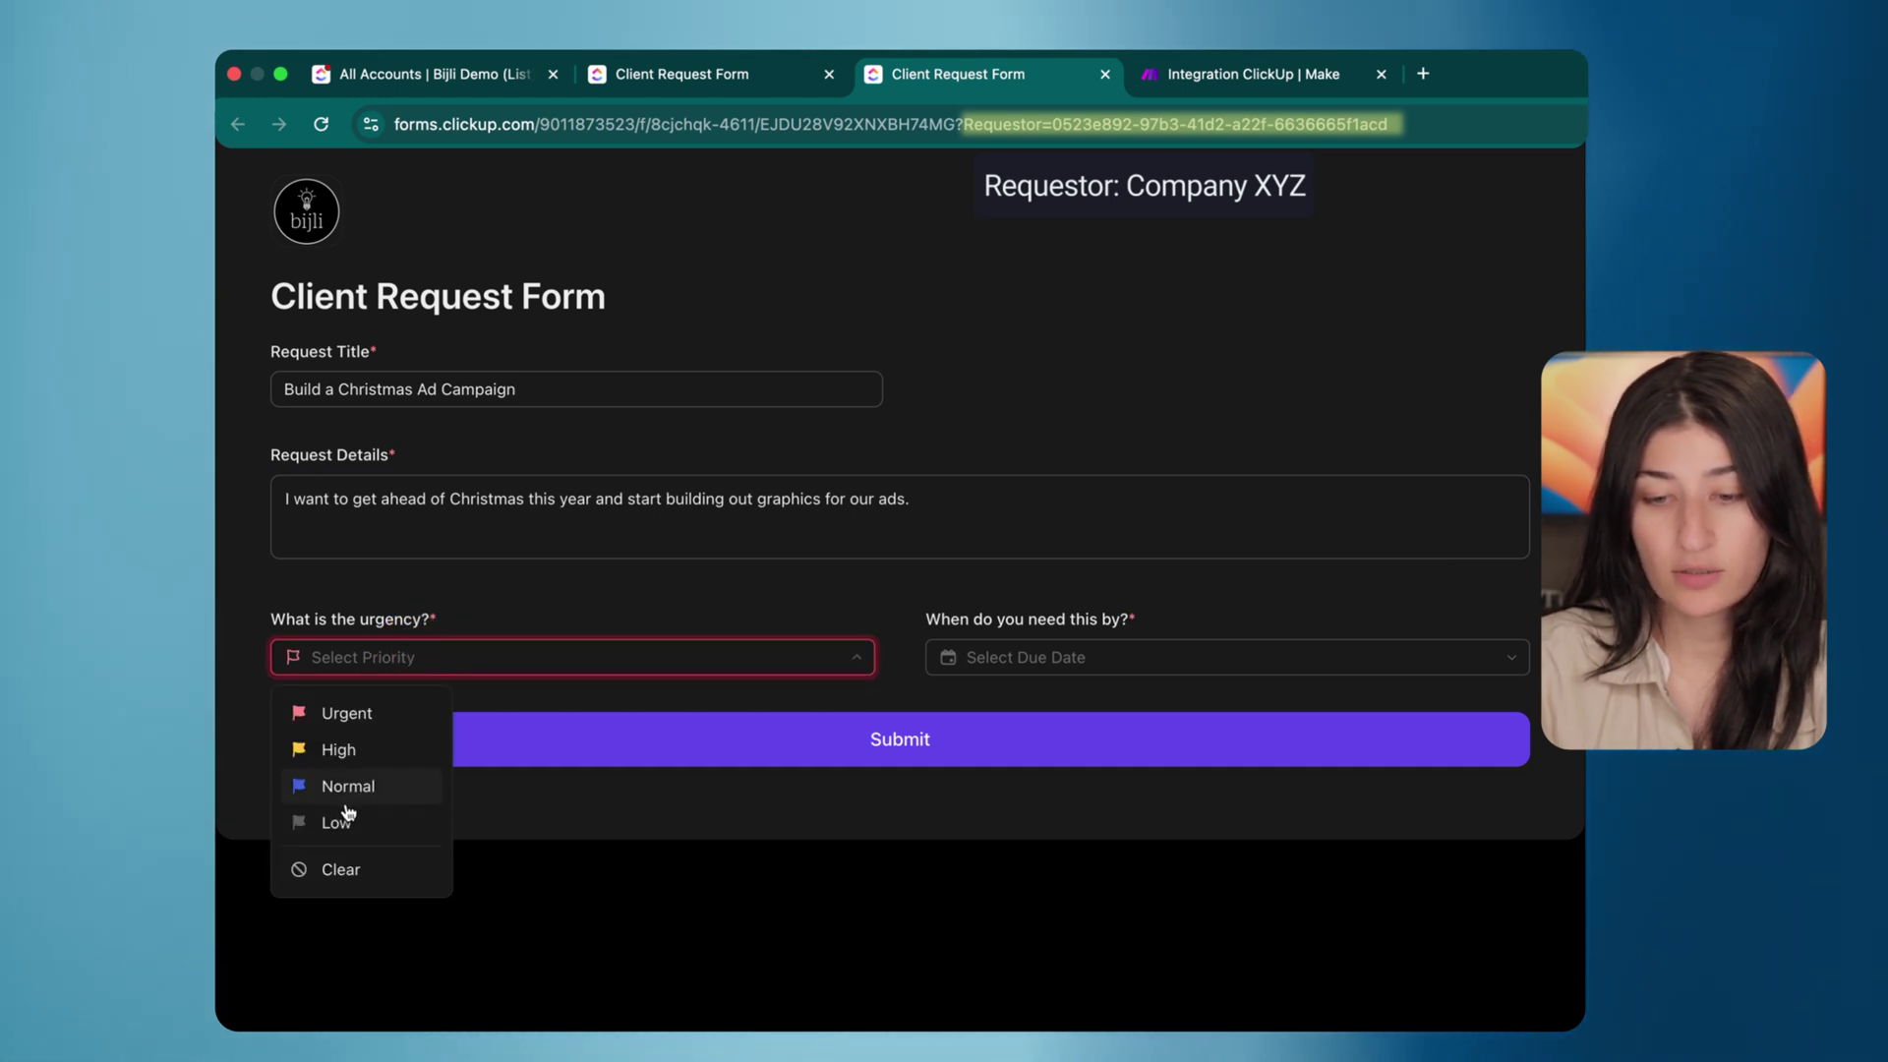
{"action": "left_click", "coordinate": [346, 820]}
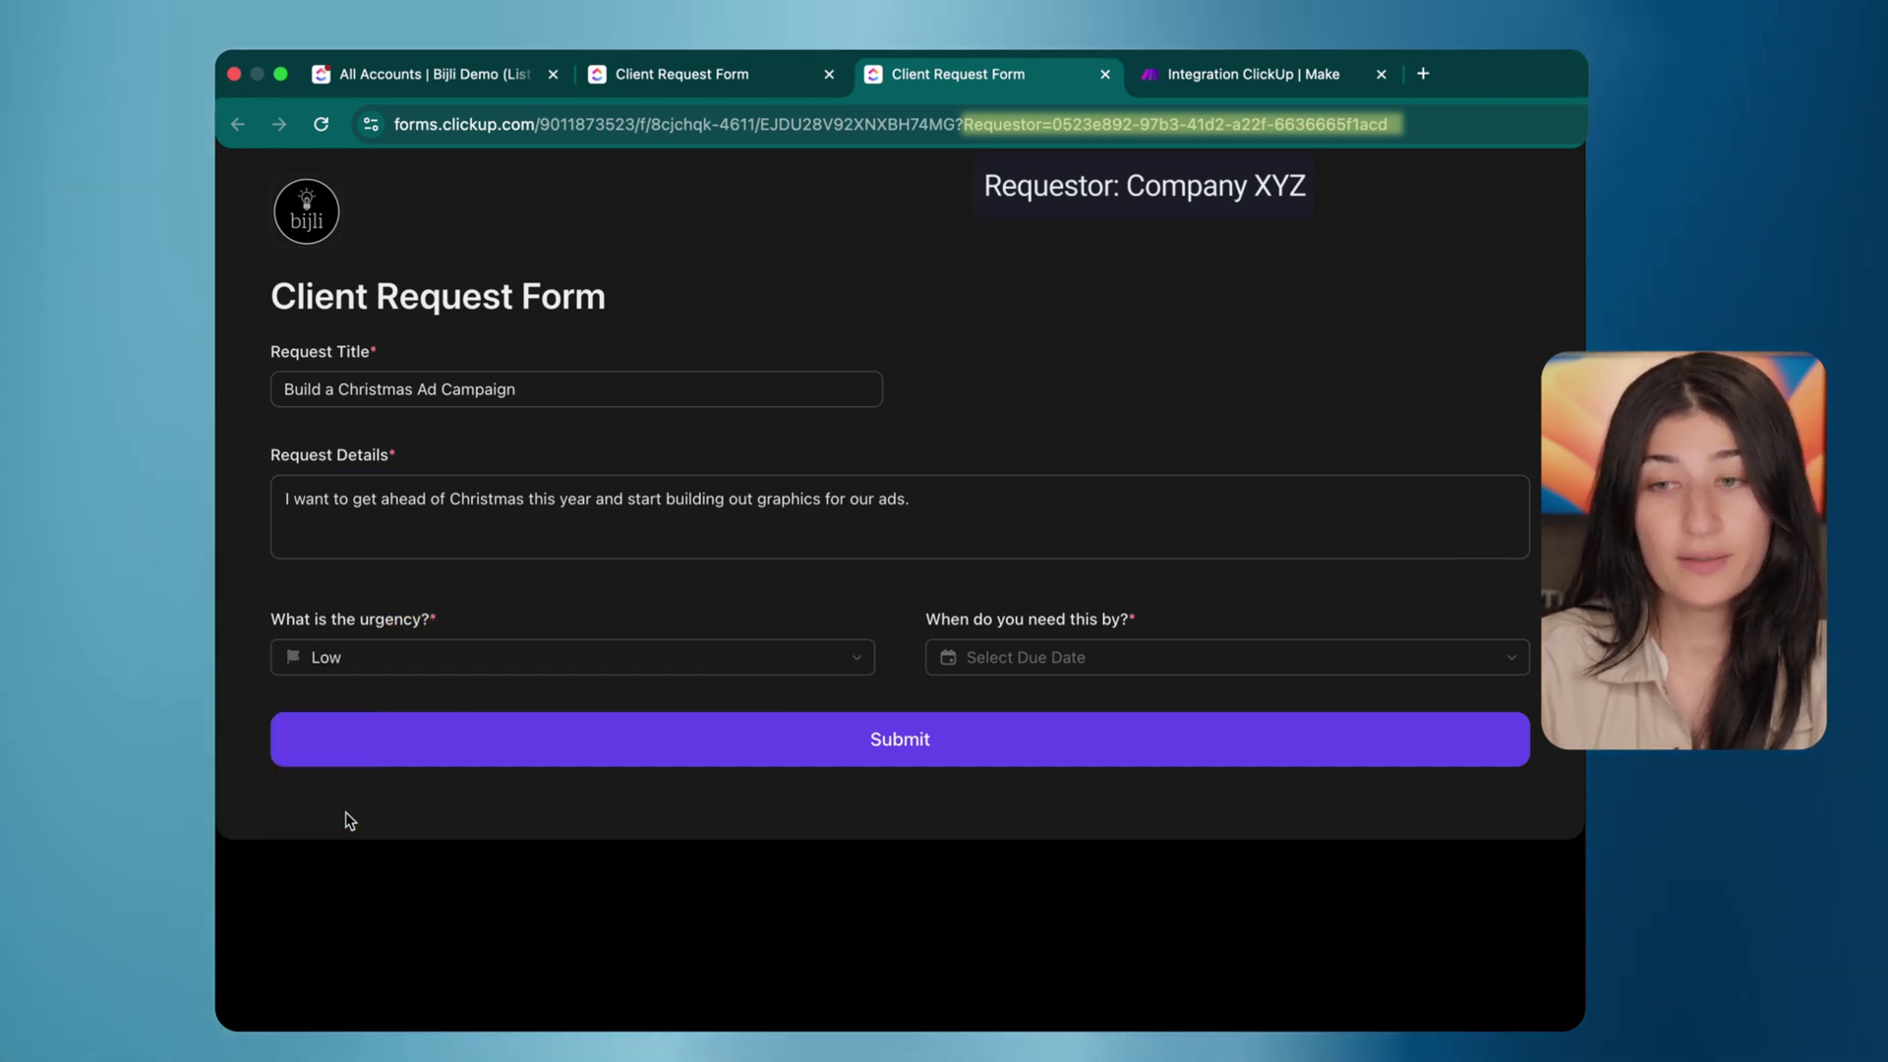
{"action": "left_click", "coordinate": [1108, 658]}
{"action": "left_click", "coordinate": [1262, 709]}
{"action": "left_click", "coordinate": [1263, 709]}
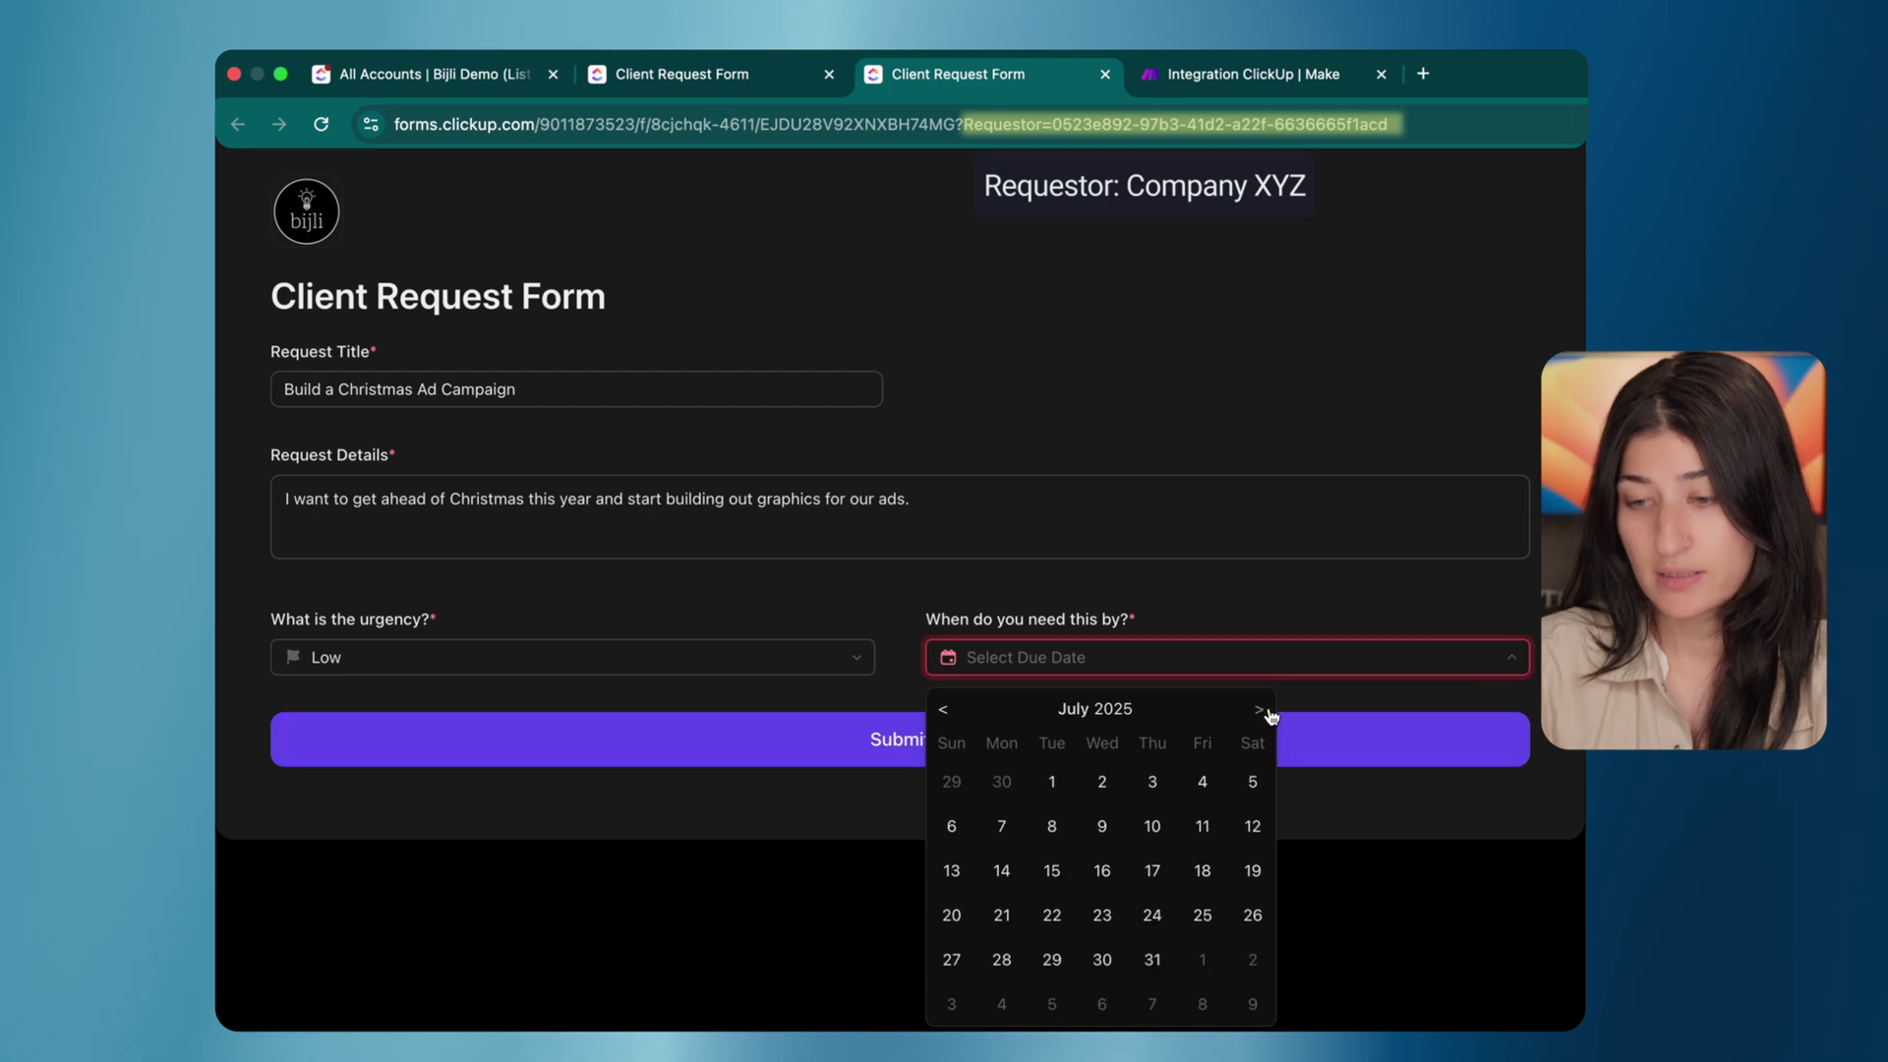
{"action": "left_click", "coordinate": [1152, 958]}
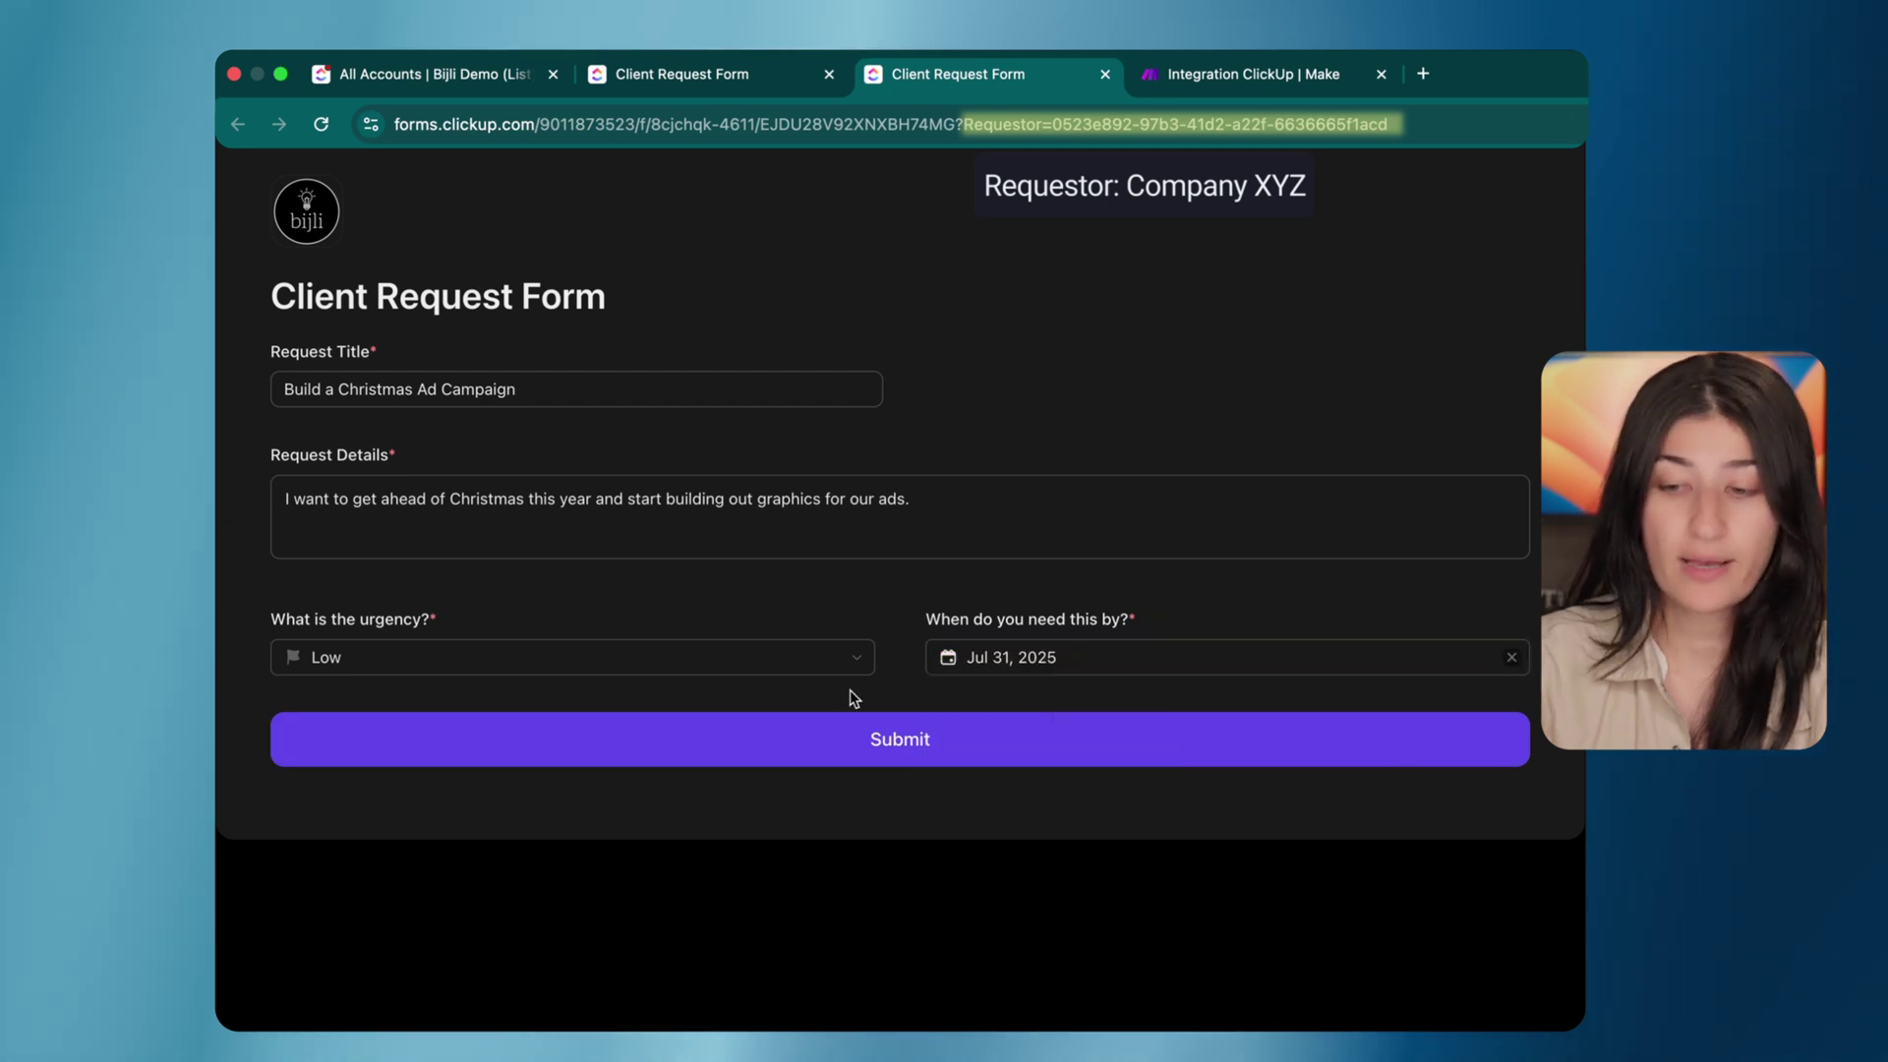
{"action": "left_click", "coordinate": [844, 747]}
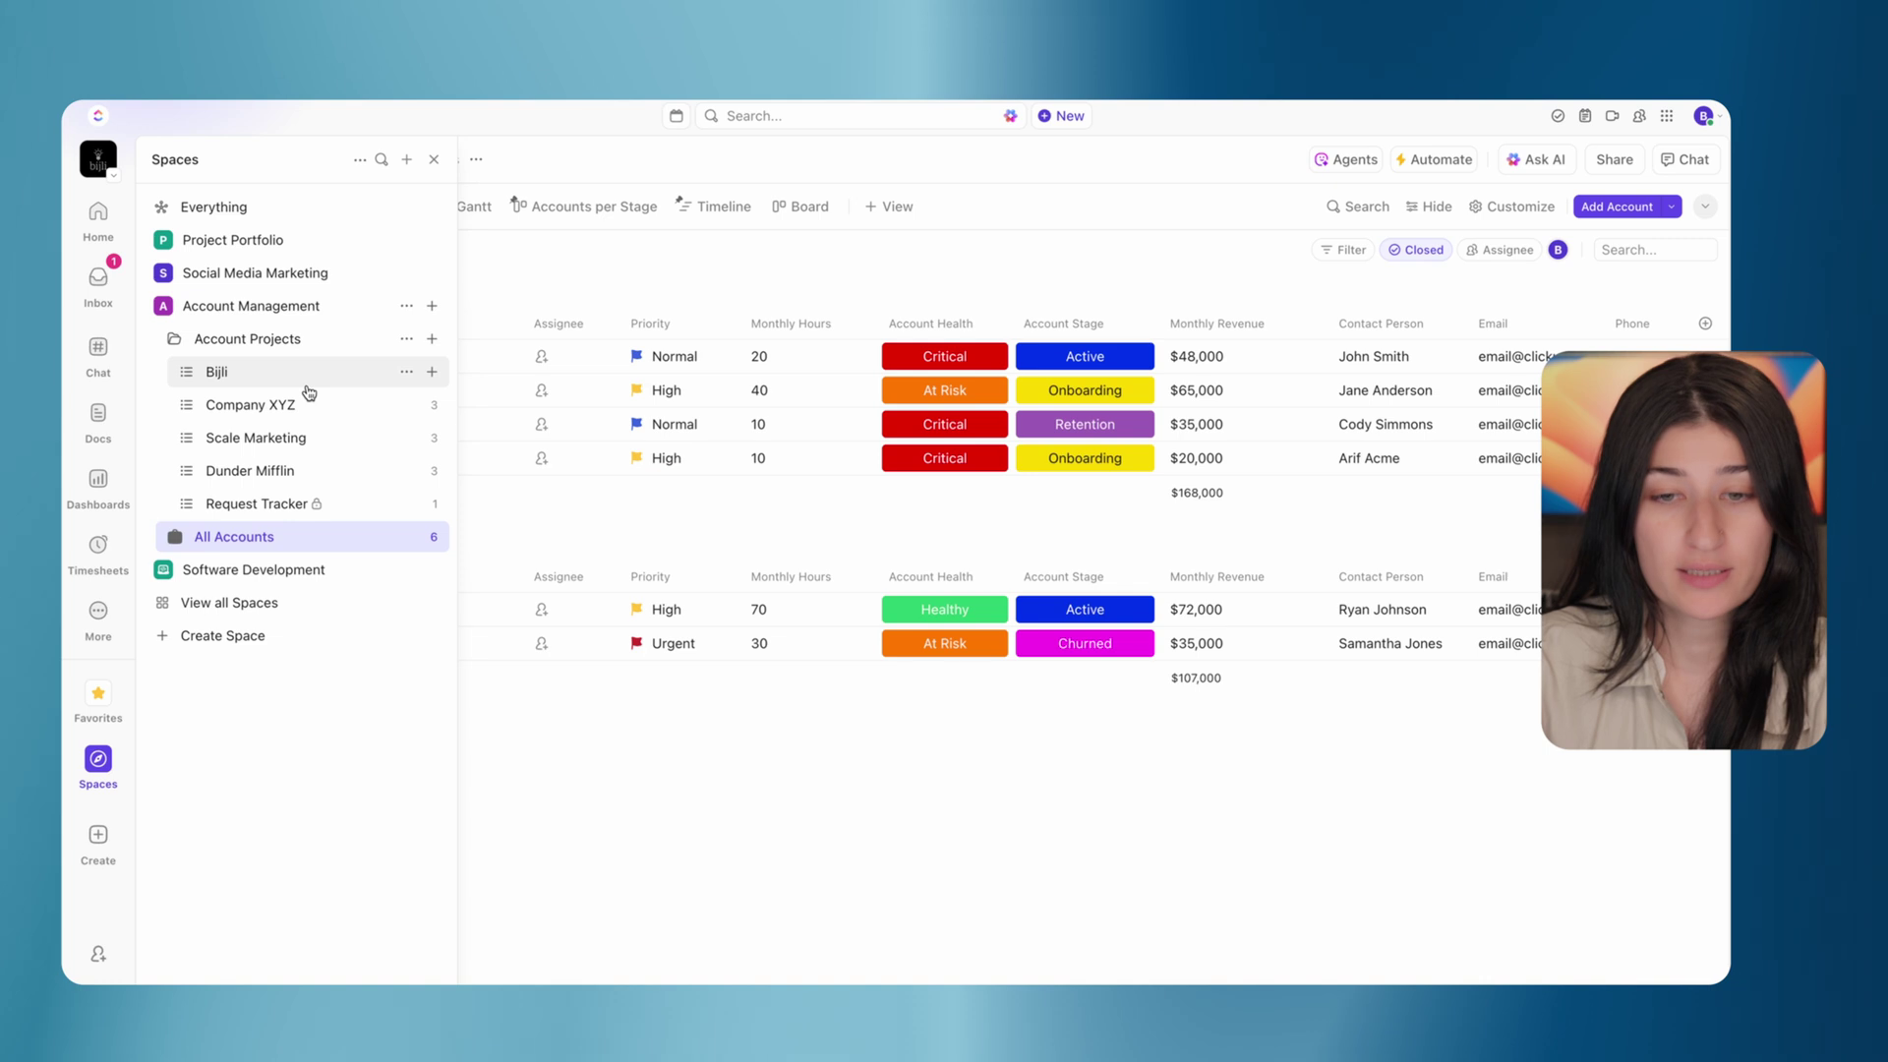
Check the Bijli list, then open the Company XYZ list holding the new Christmas campaign task
{"action": "left_click", "coordinate": [232, 373]}
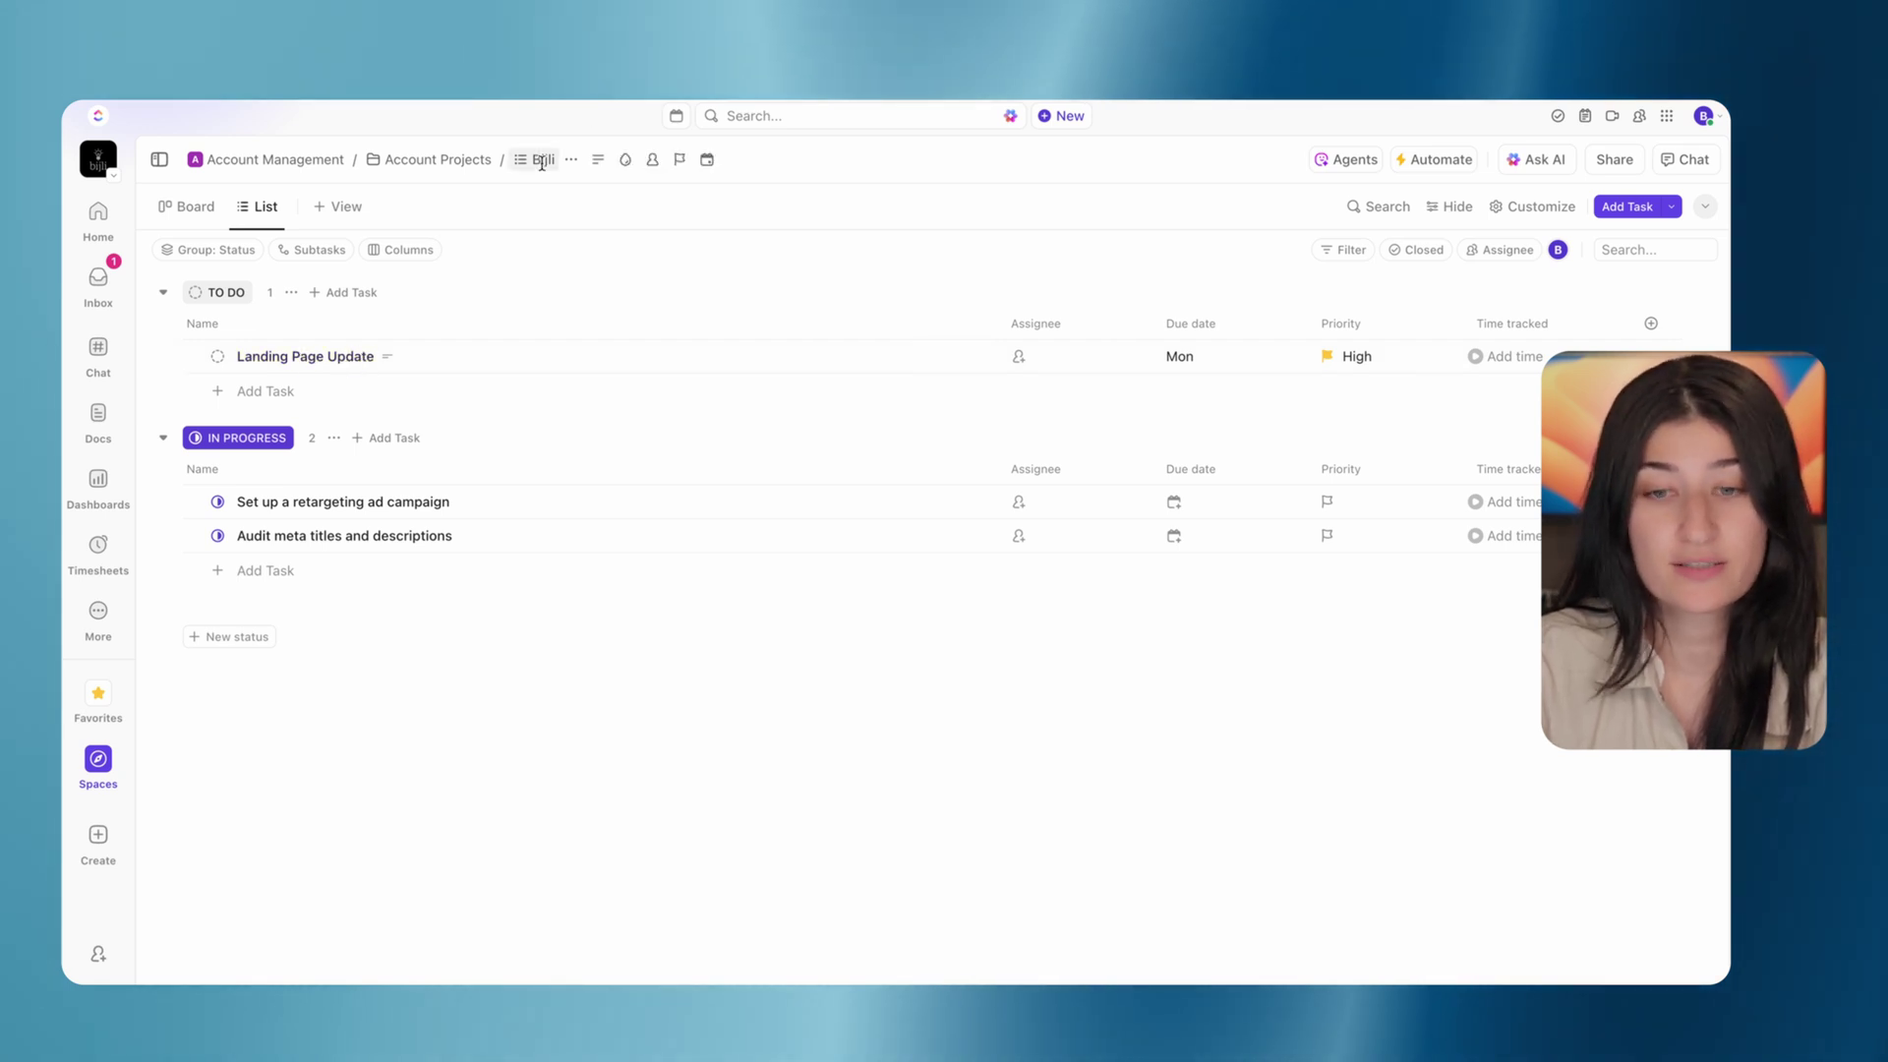
{"action": "left_click", "coordinate": [99, 768]}
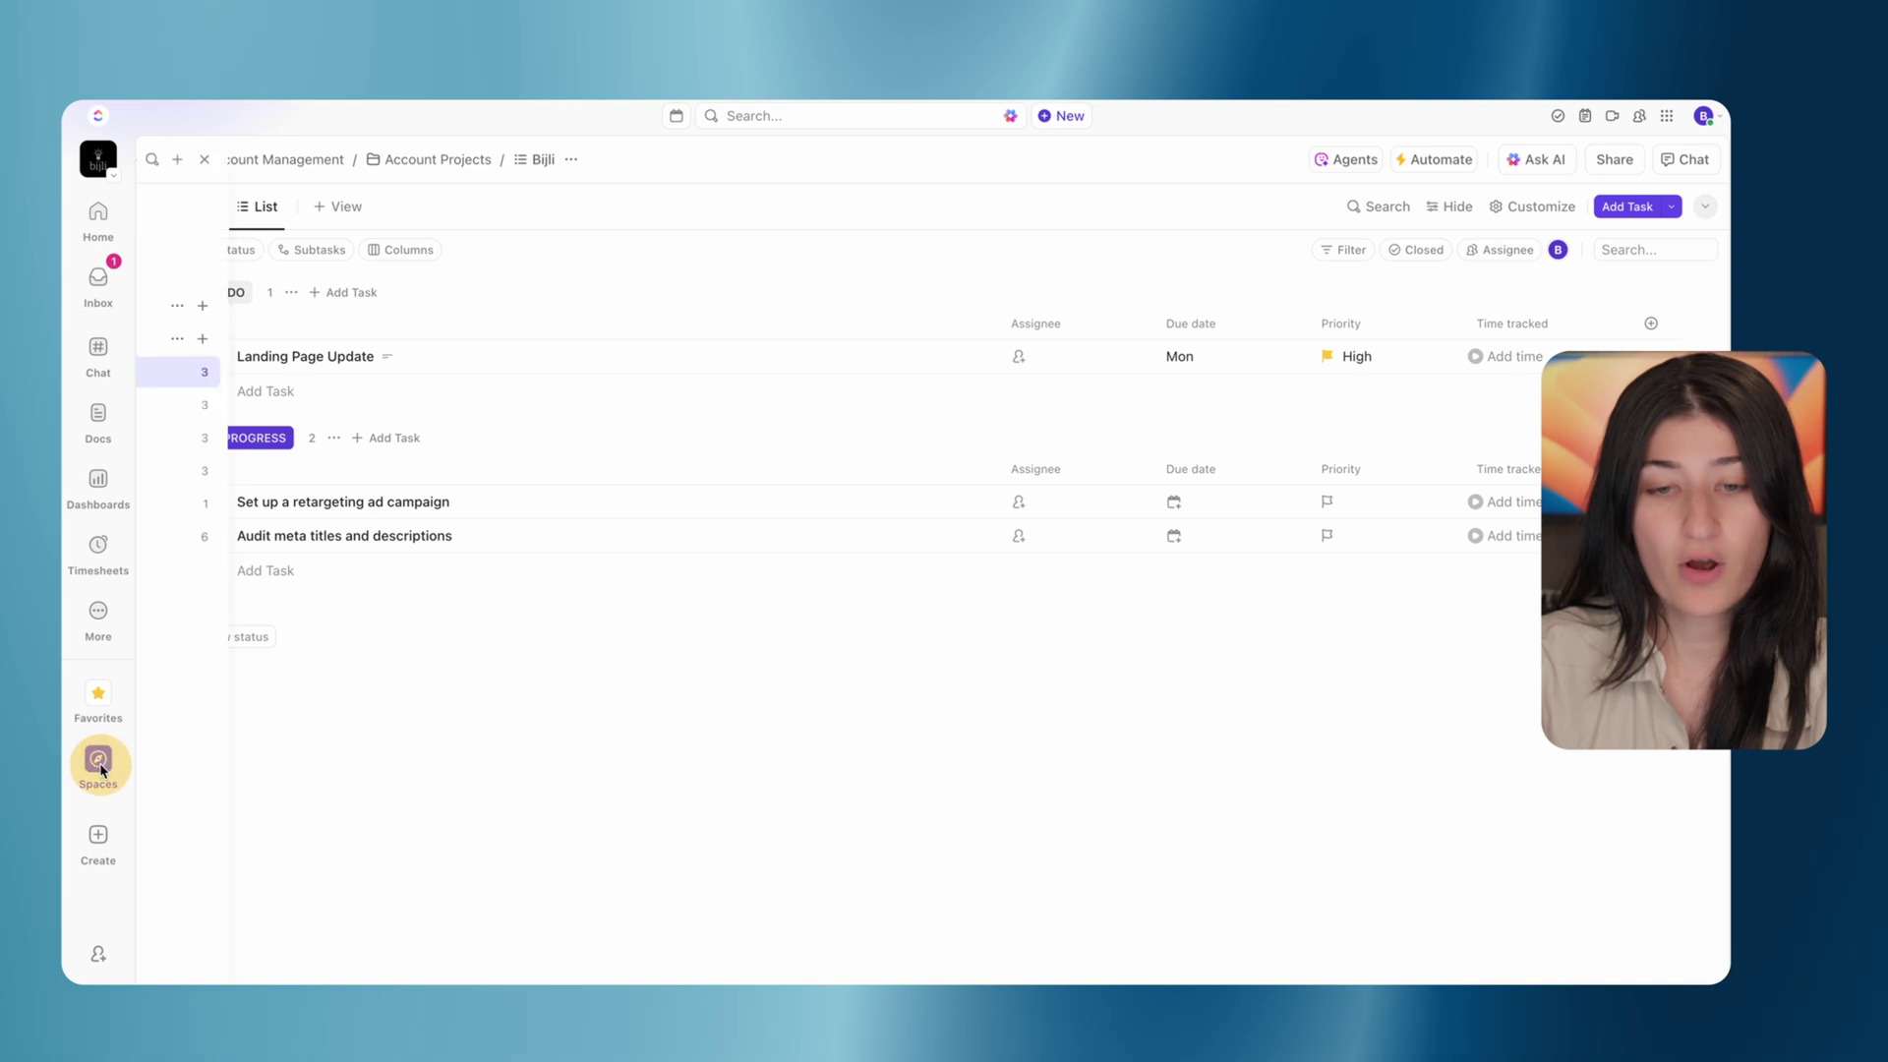
{"action": "left_click", "coordinate": [253, 412]}
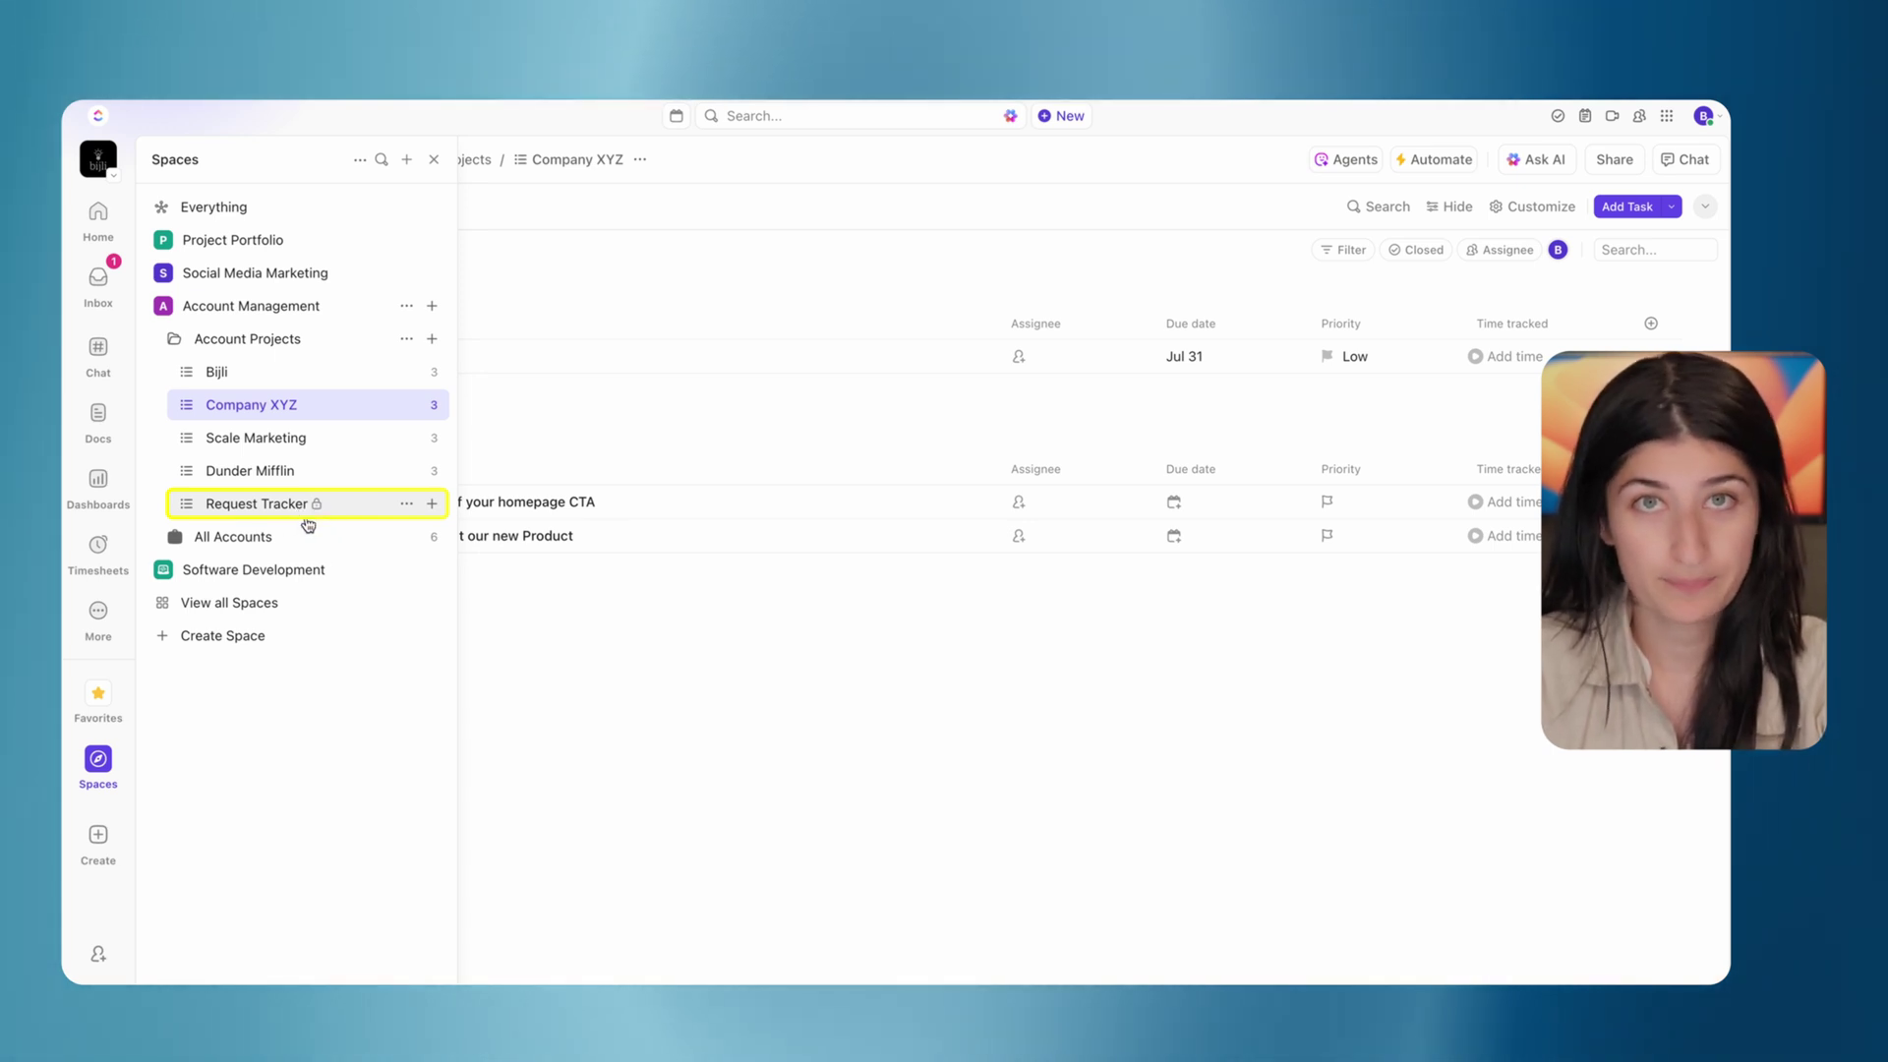
Inspect the Request Tracker task's Requestor client options without changing them, then close the task
{"action": "left_click", "coordinate": [295, 507]}
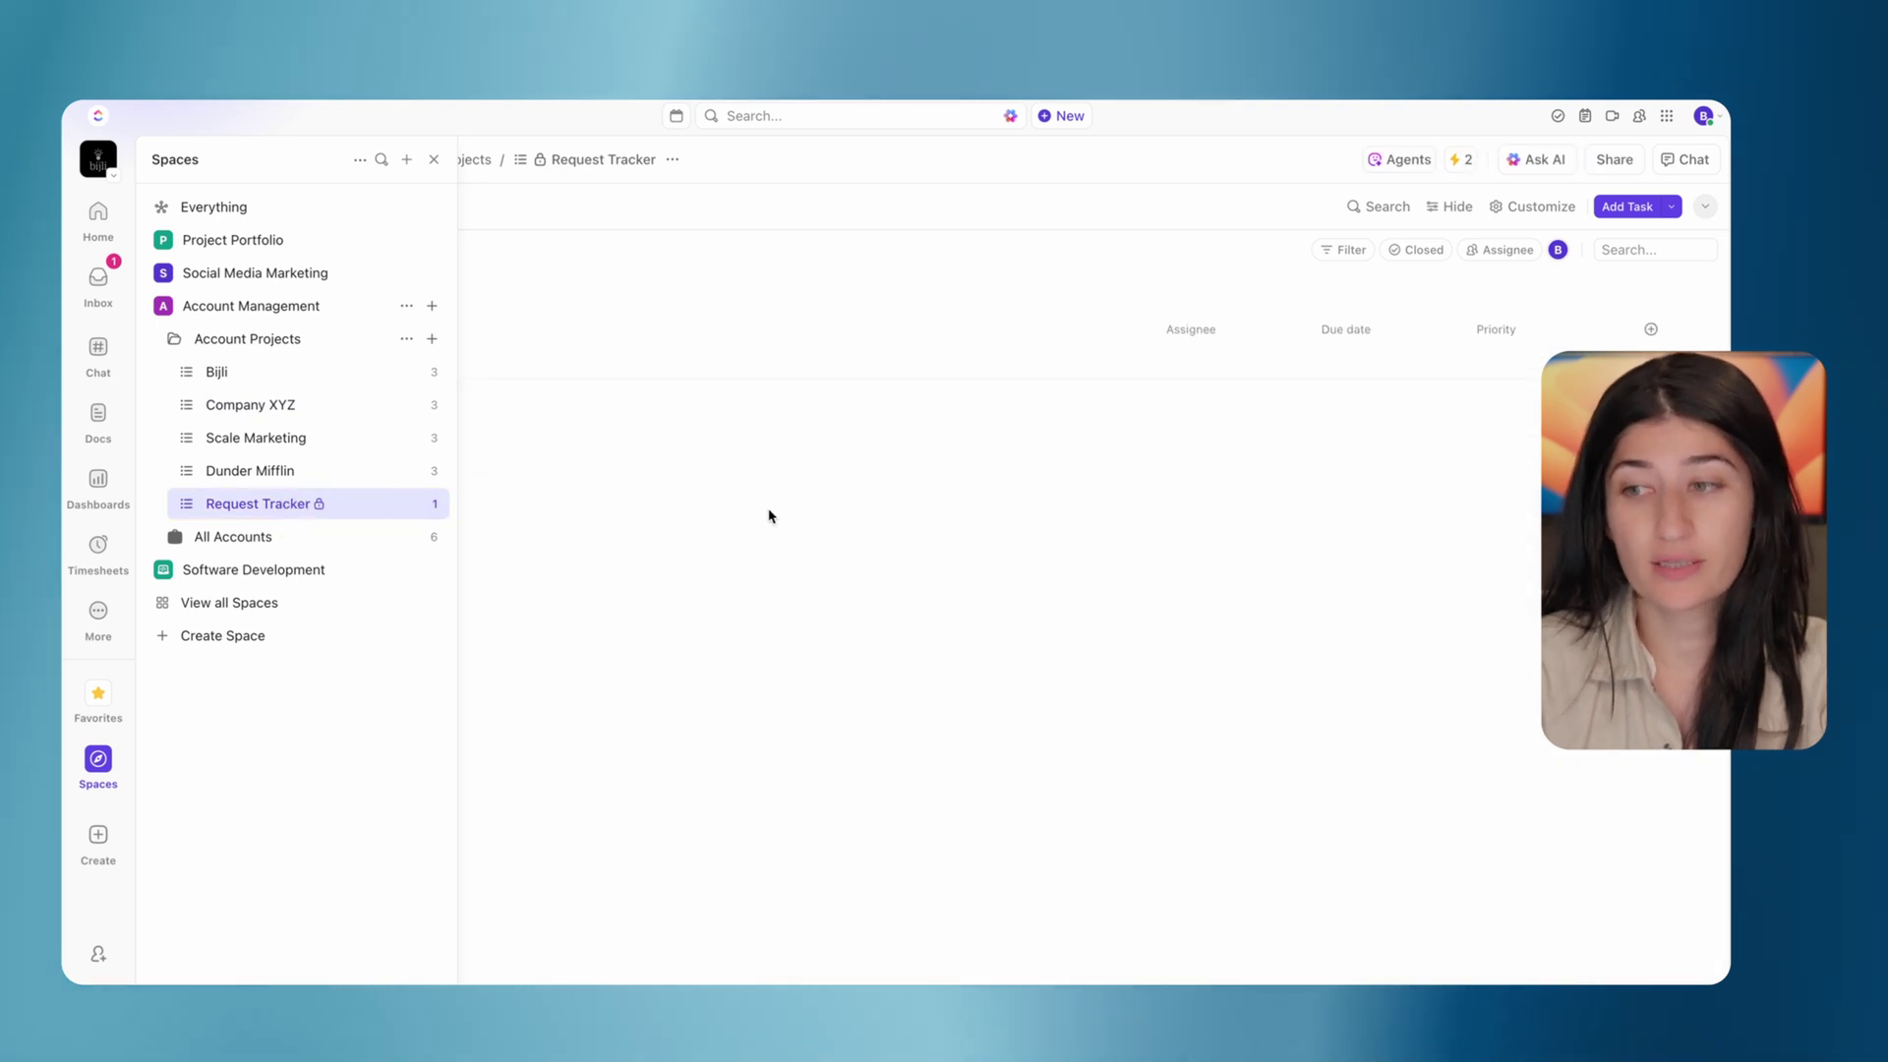
{"action": "left_click", "coordinate": [940, 577]}
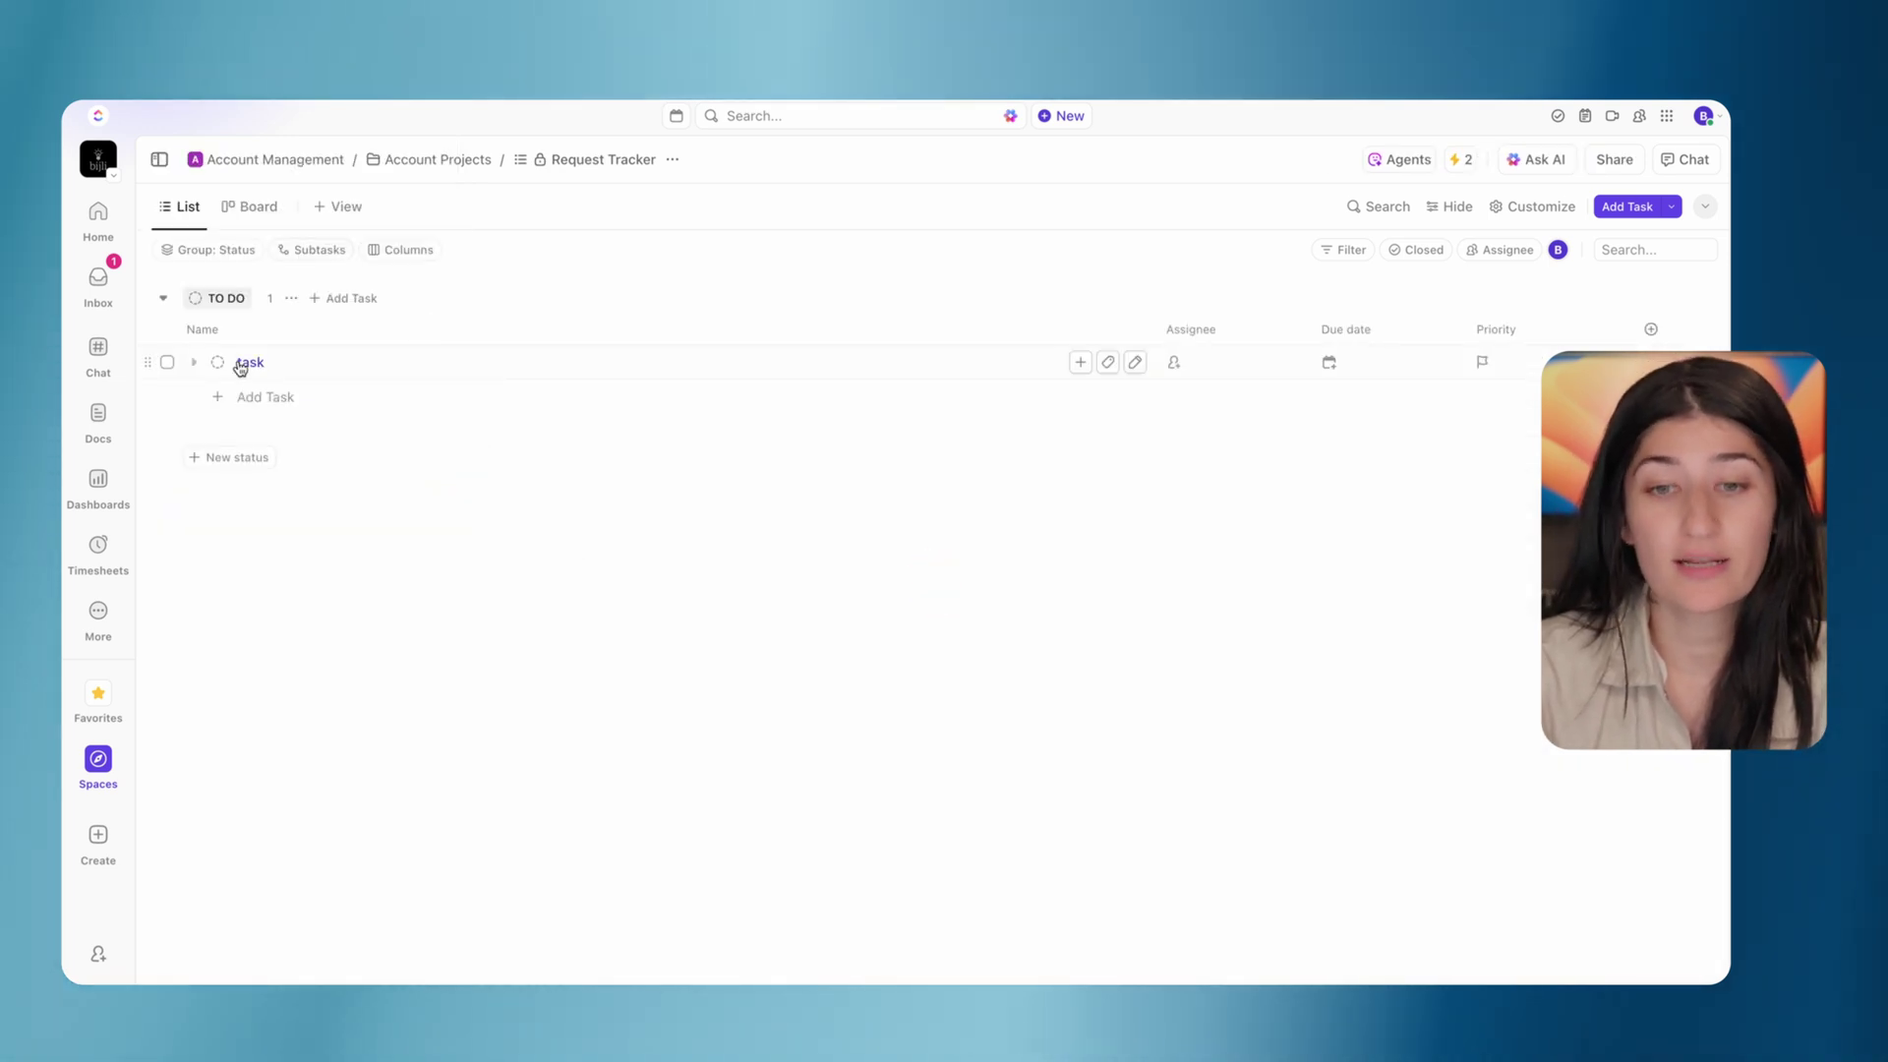
{"action": "left_click", "coordinate": [281, 371]}
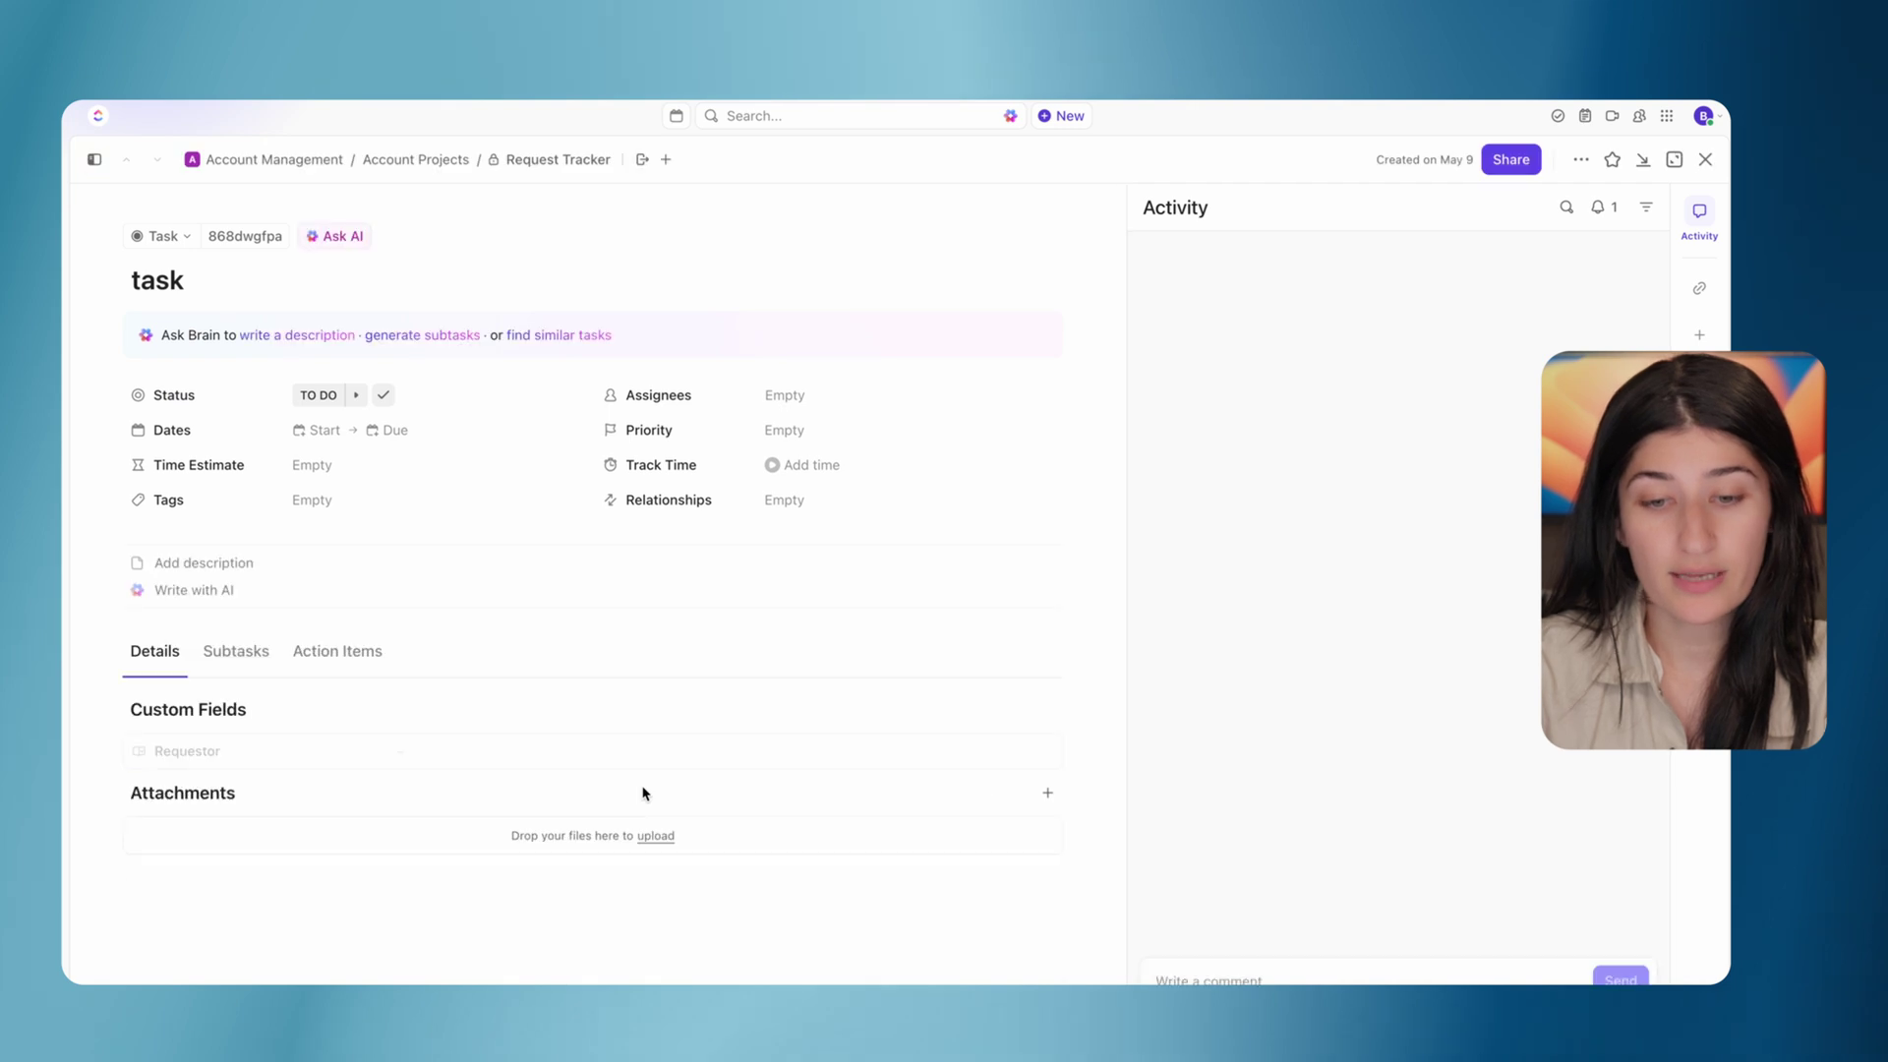
{"action": "left_click", "coordinate": [454, 747]}
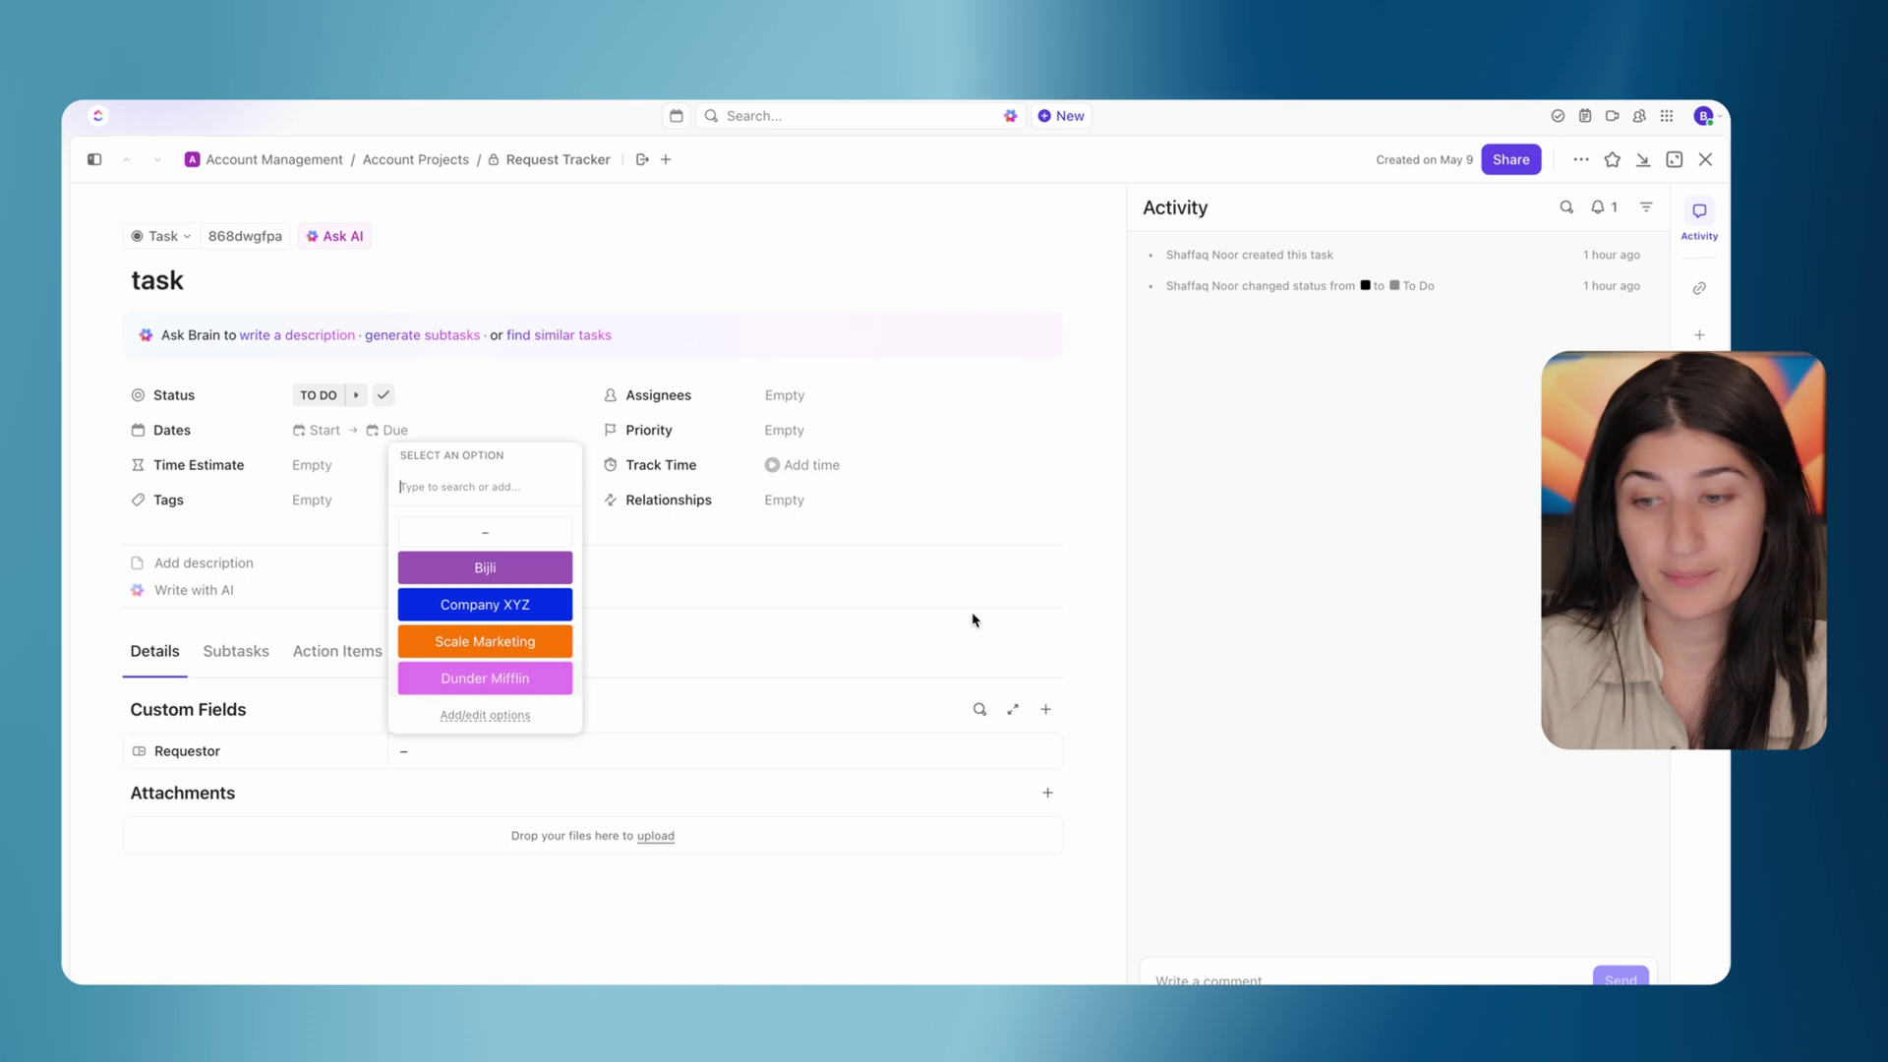
{"action": "left_click", "coordinate": [678, 881]}
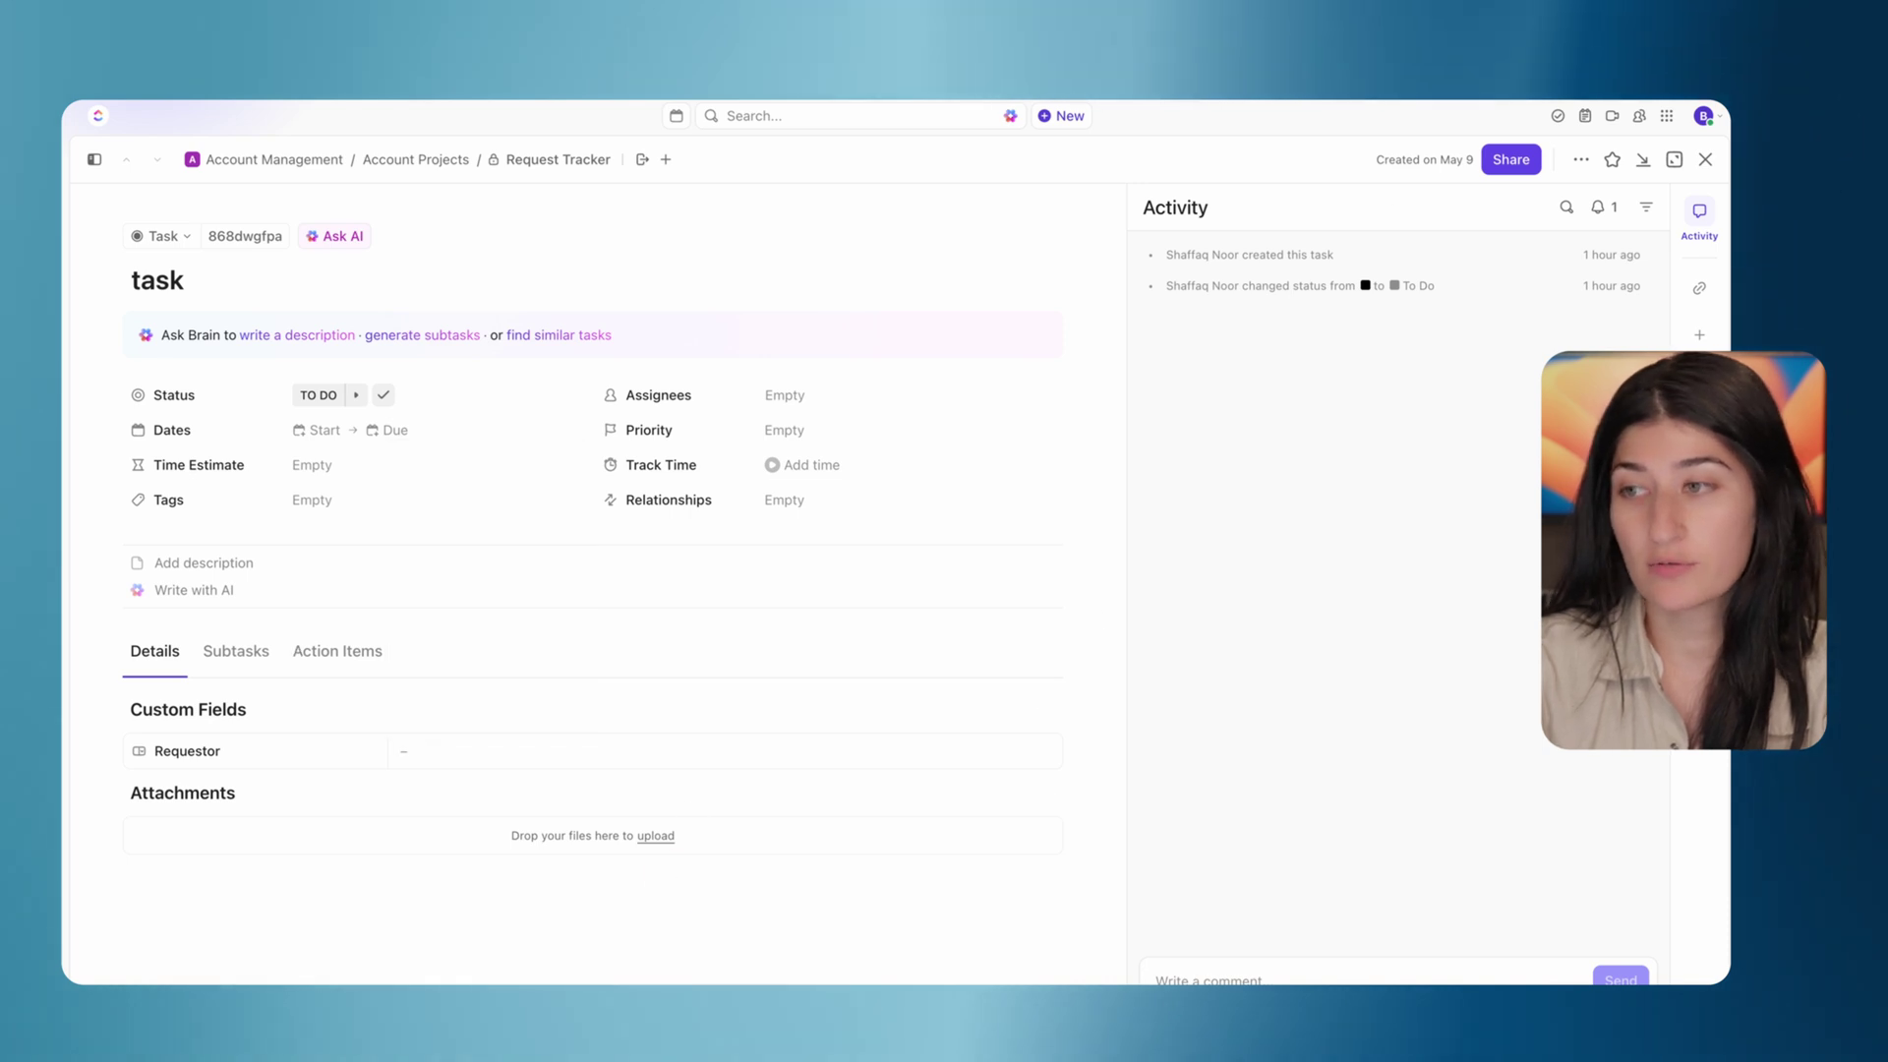
{"action": "left_click", "coordinate": [1705, 159]}
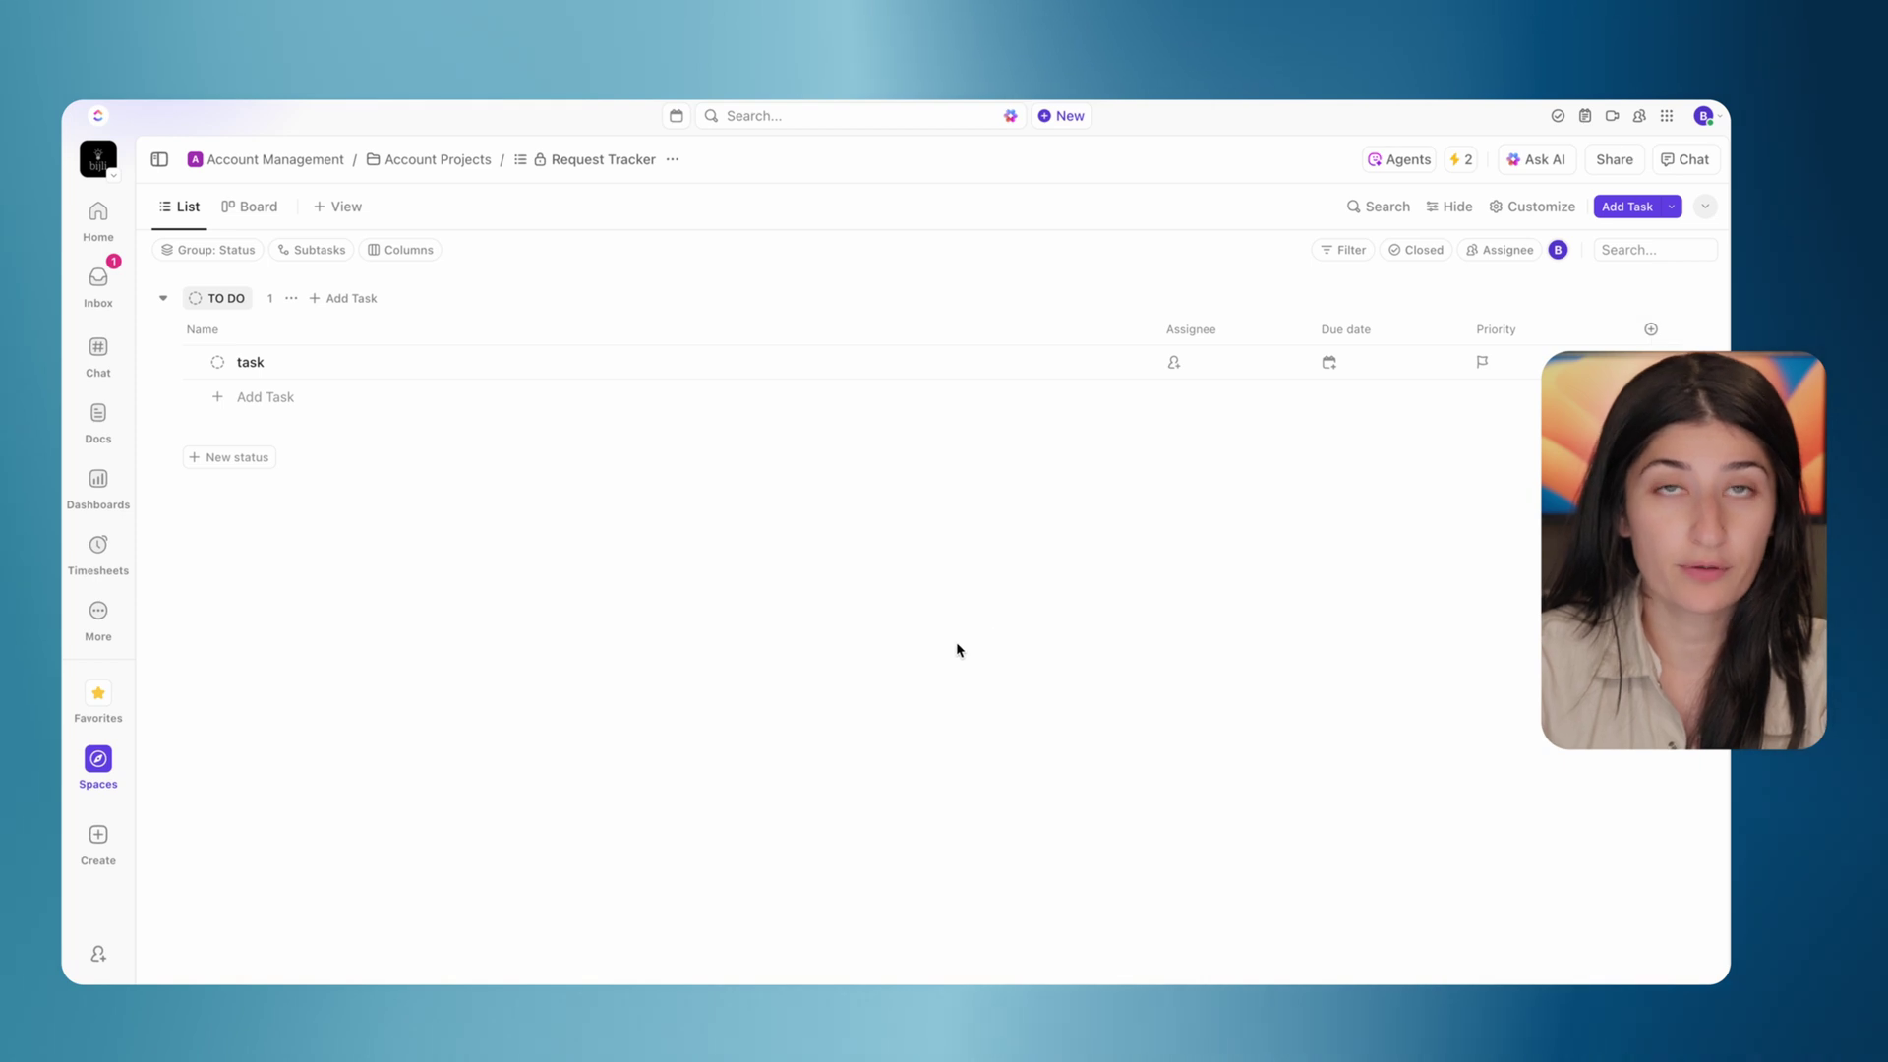
{"action": "left_click", "coordinate": [99, 759]}
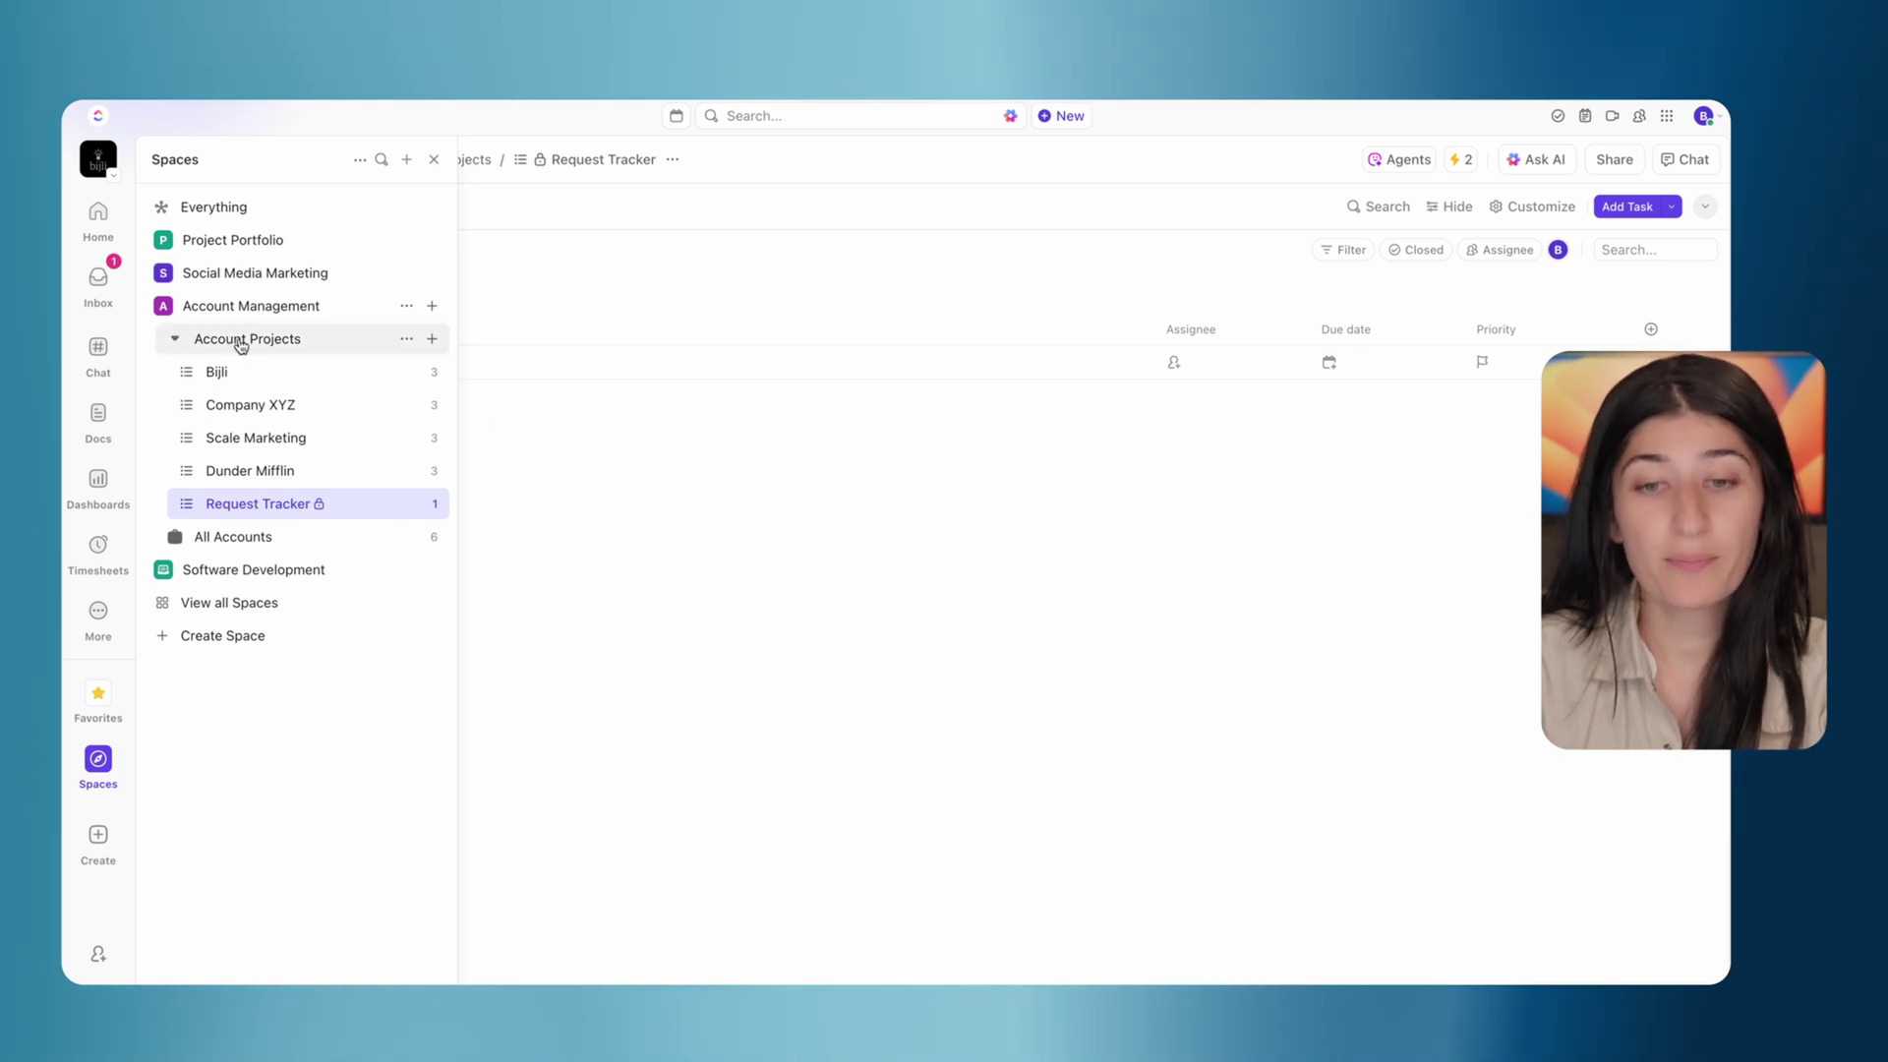
Open the Client Request Form in the Account Projects folder for editing
{"action": "left_click", "coordinate": [290, 340]}
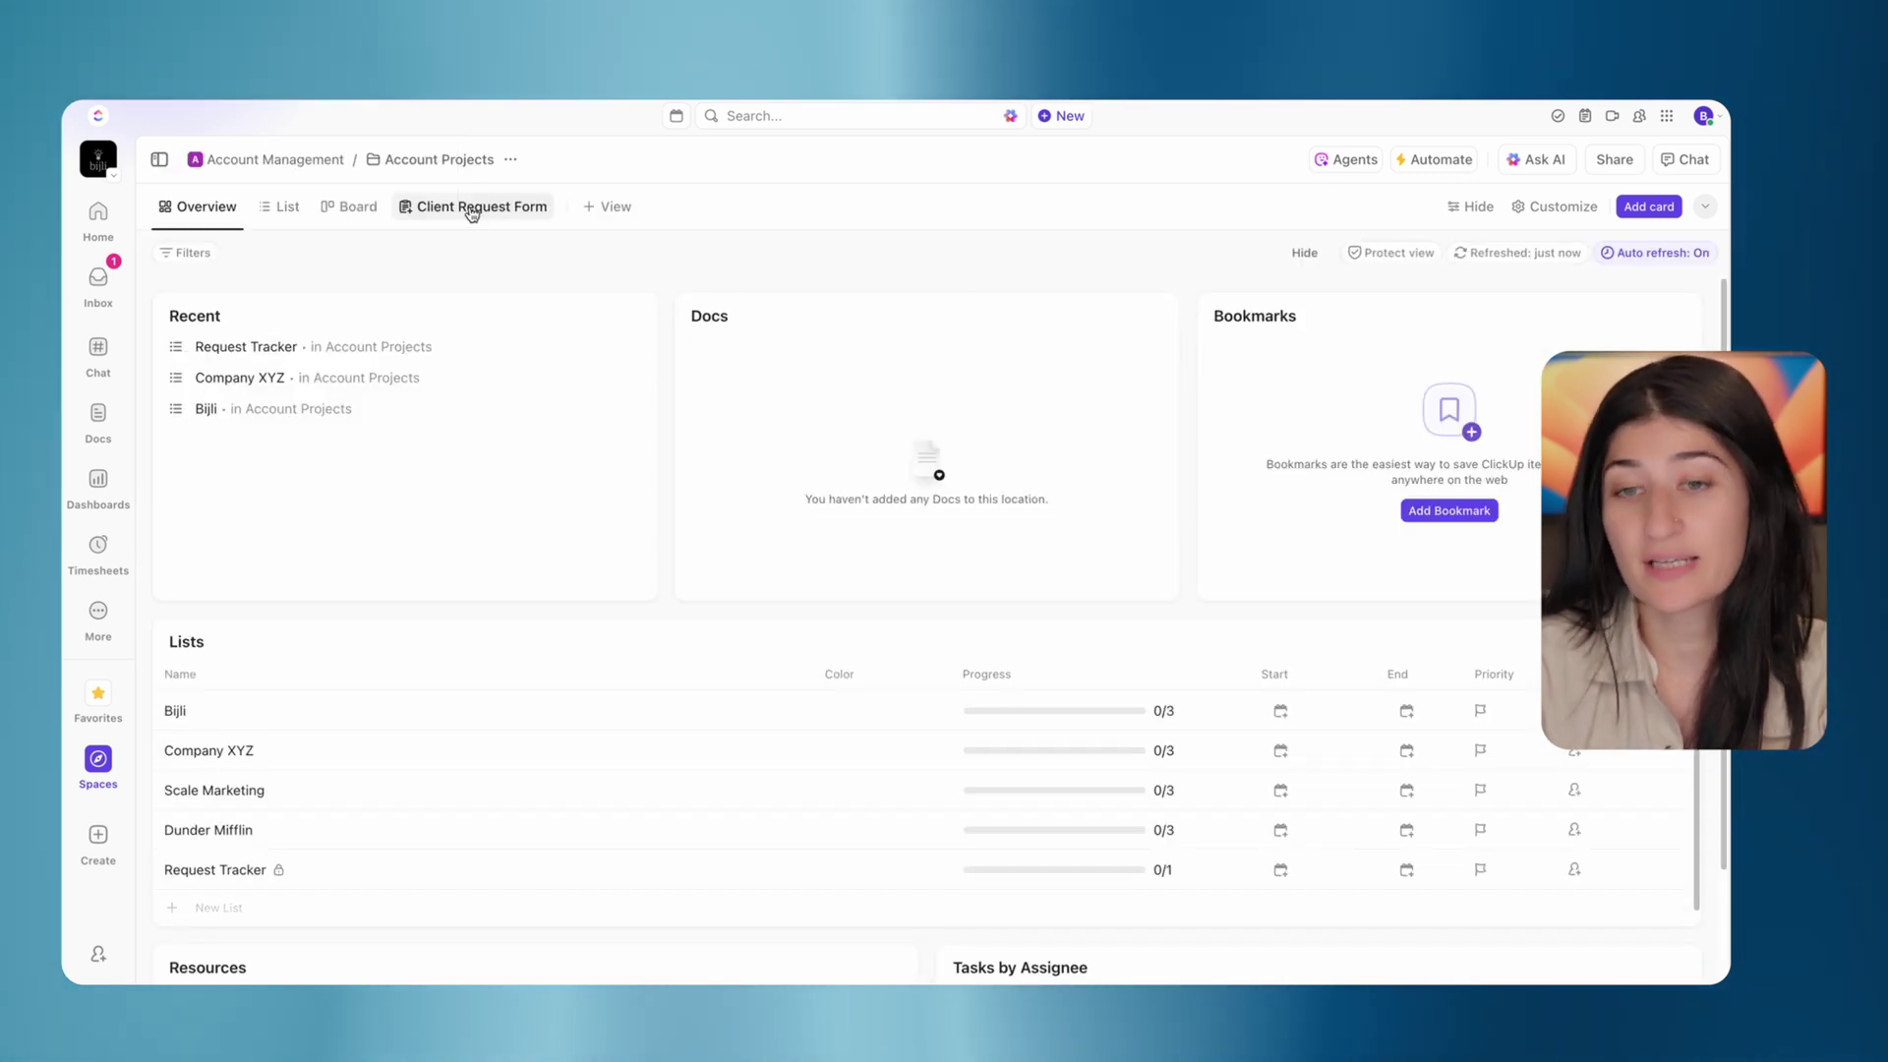
{"action": "left_click", "coordinate": [472, 211]}
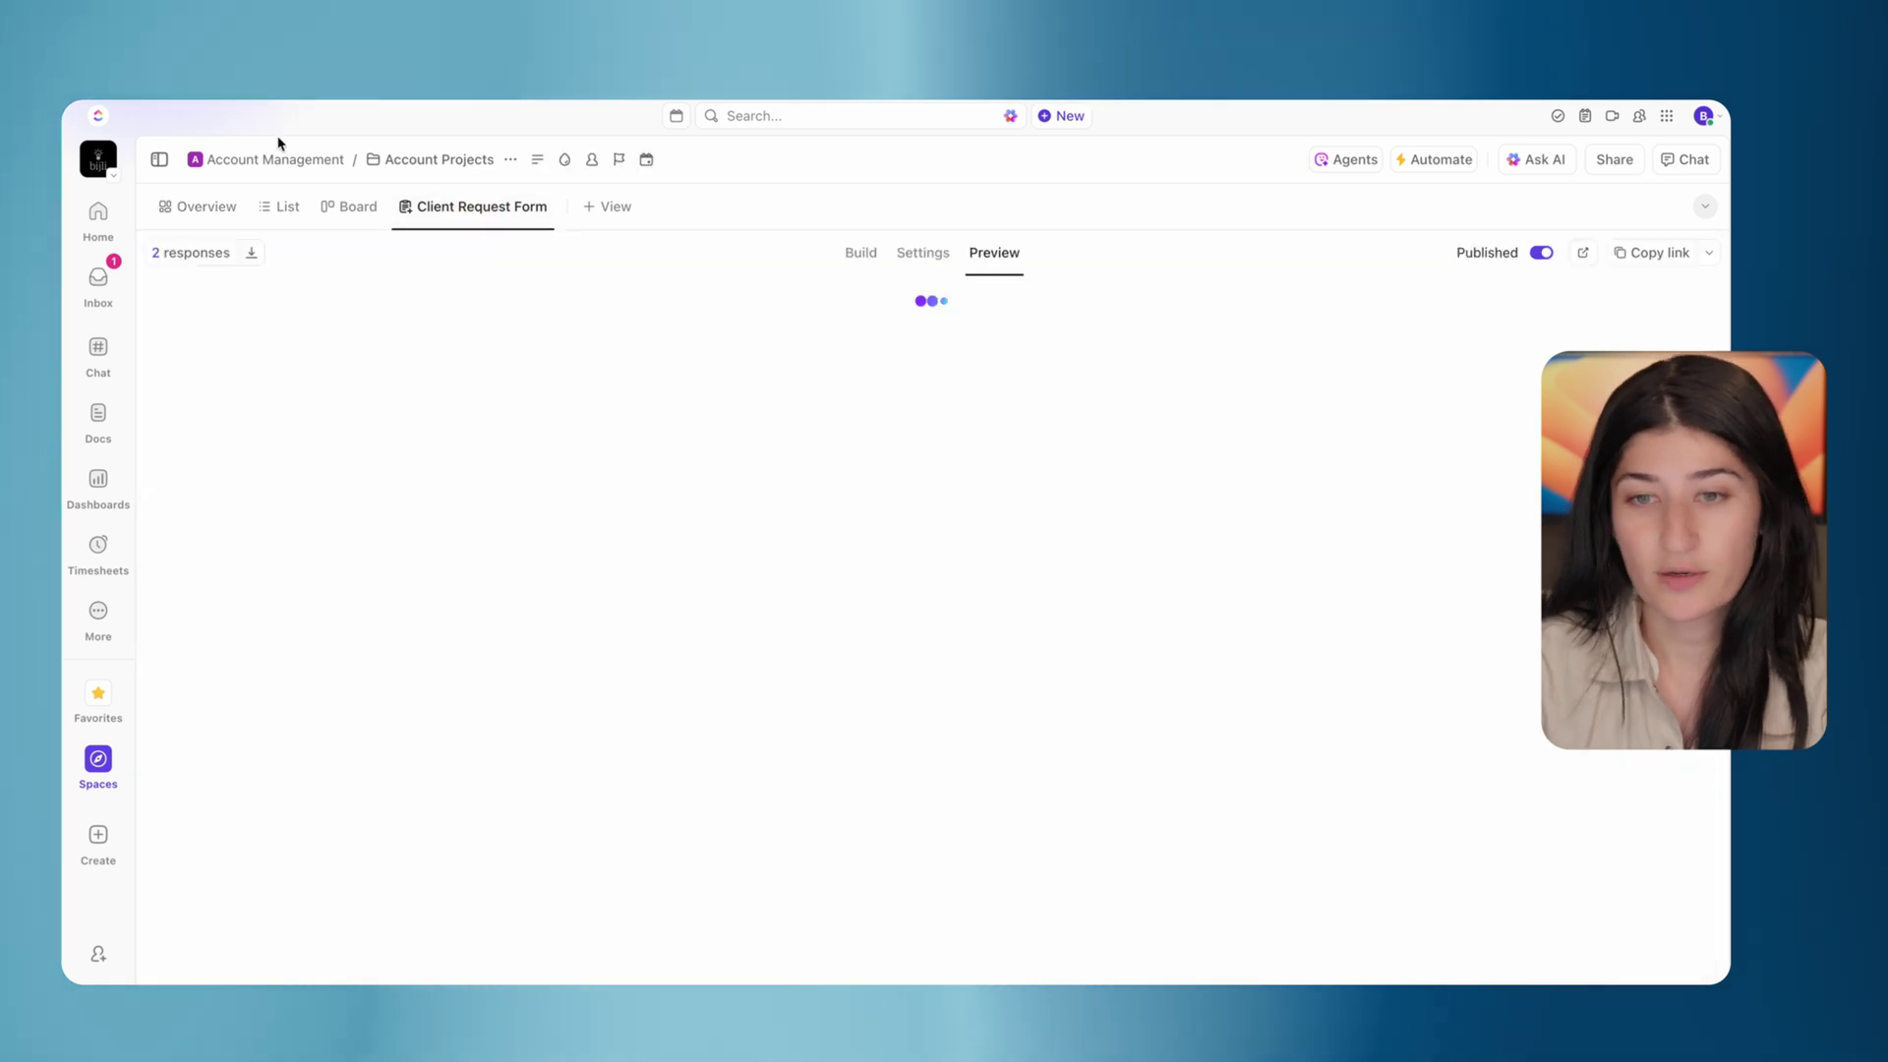
{"action": "left_click", "coordinate": [937, 257]}
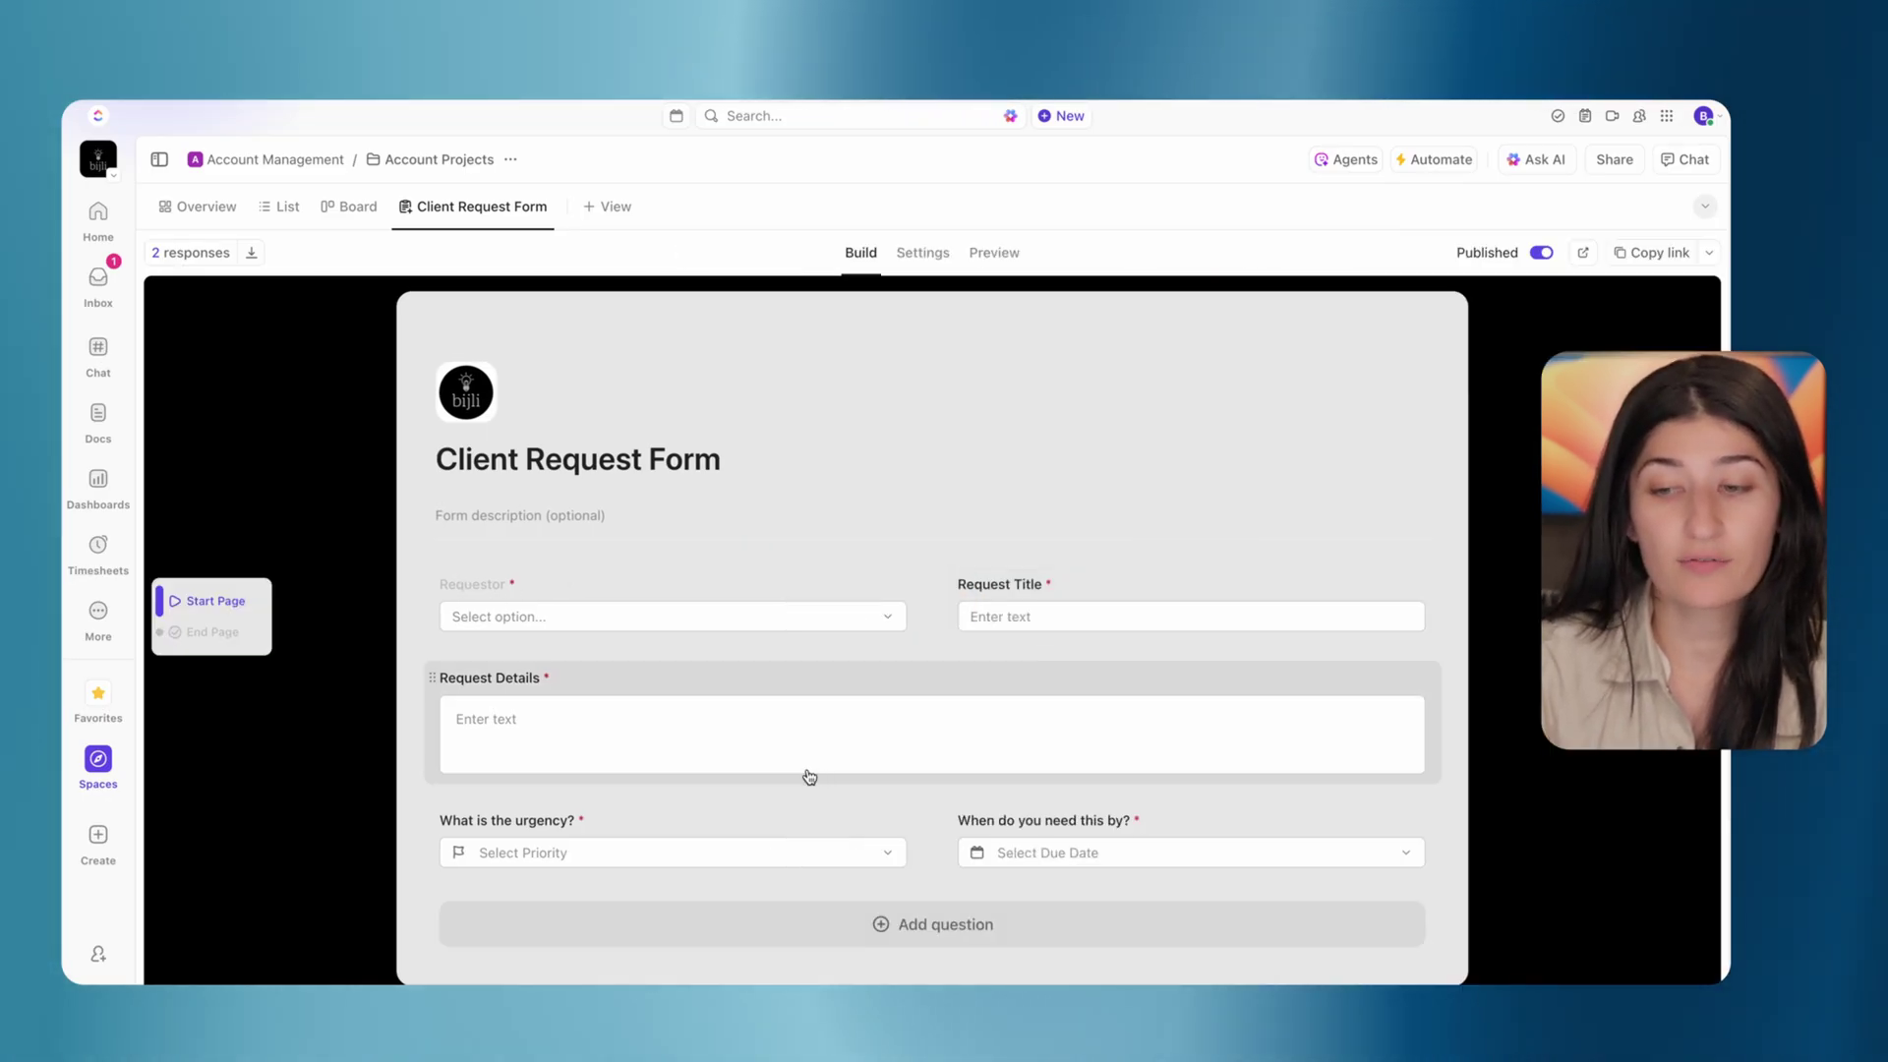
Review the Request Title, Request Details and hidden Requestor questions, then open the form's settings
{"action": "left_click", "coordinate": [1099, 578]}
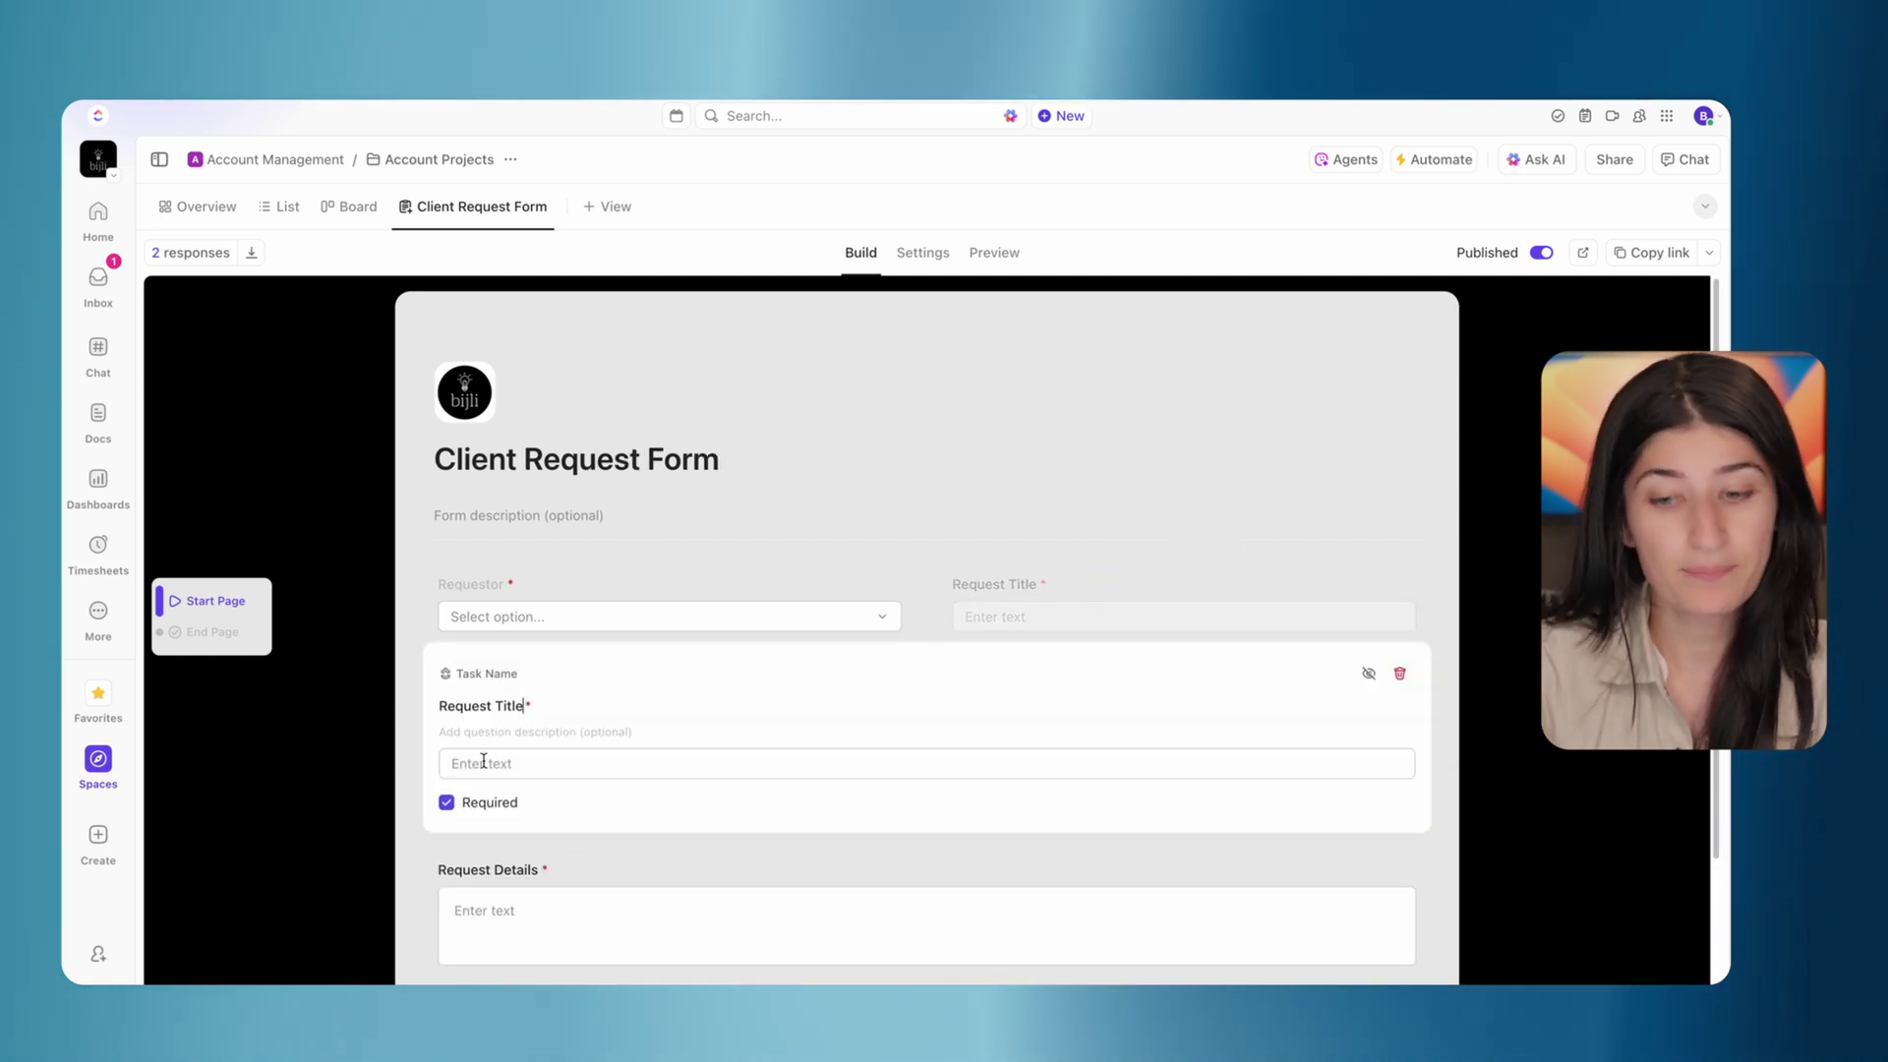
{"action": "left_click", "coordinate": [535, 889]}
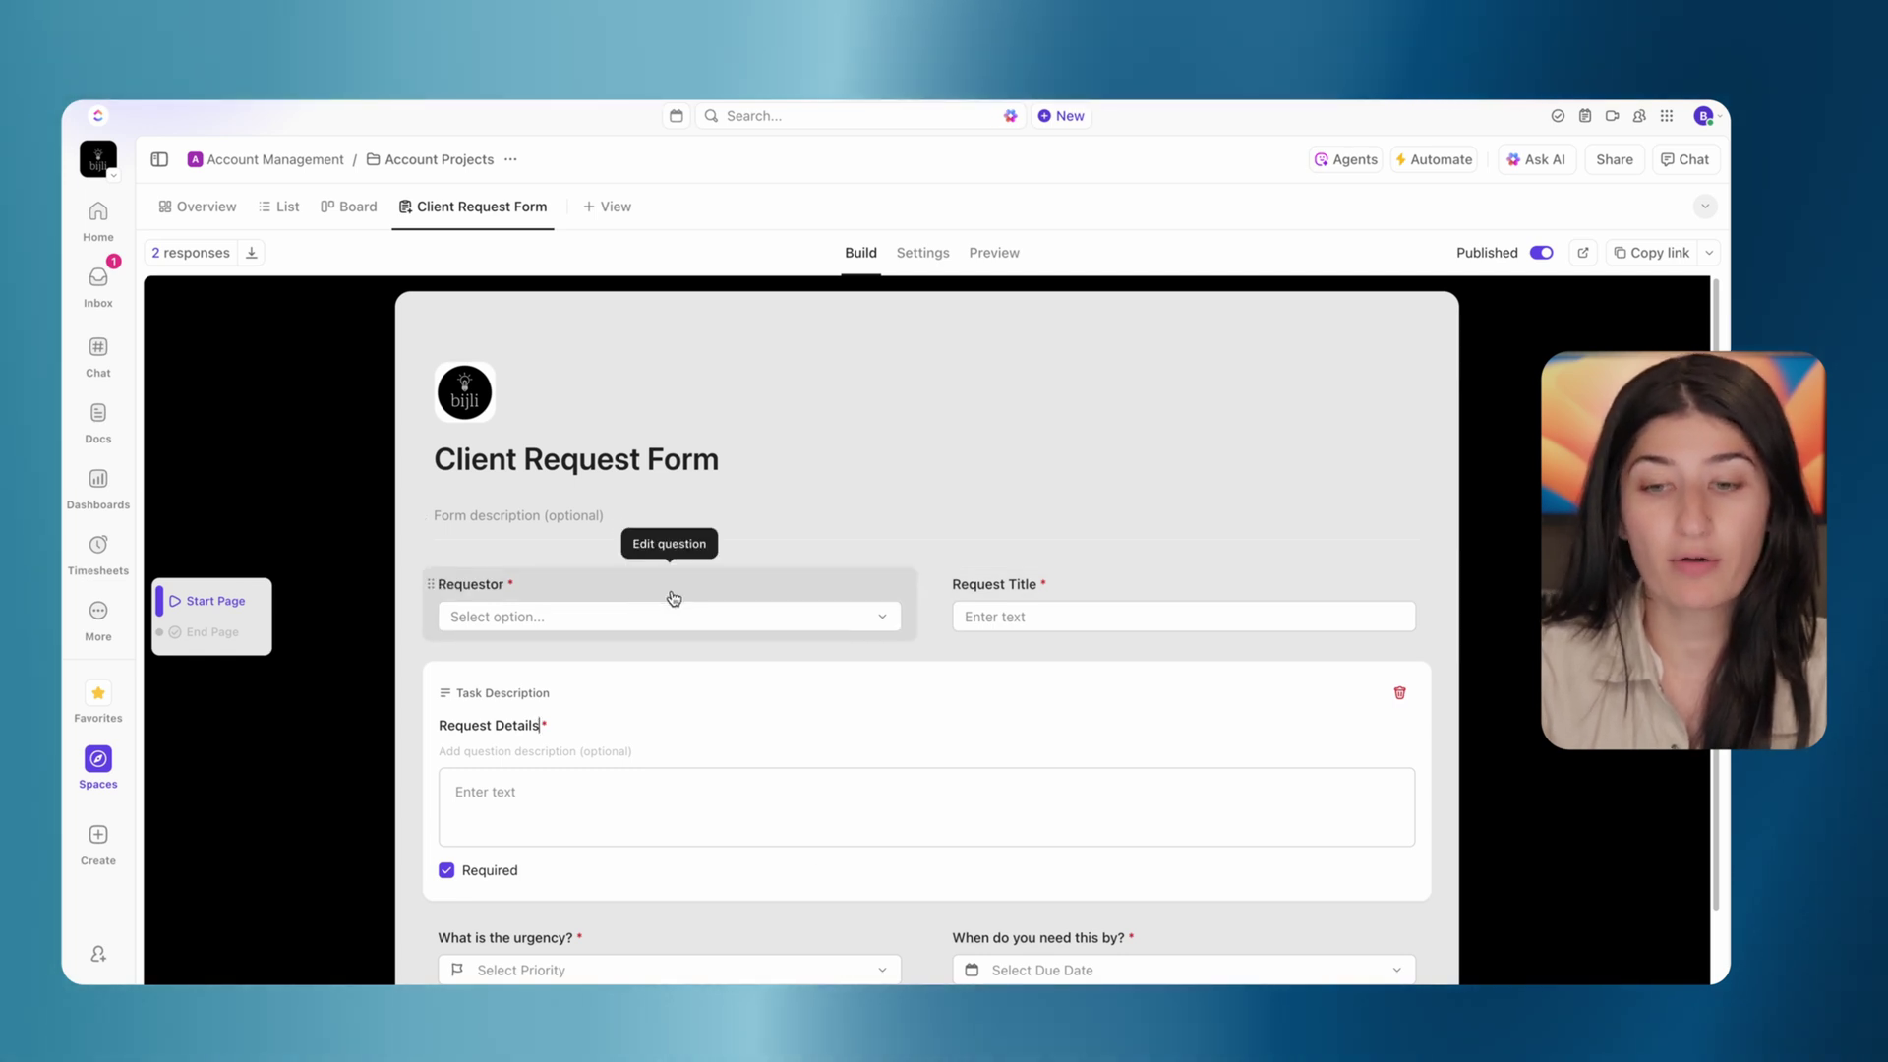
{"action": "left_click", "coordinate": [590, 602]}
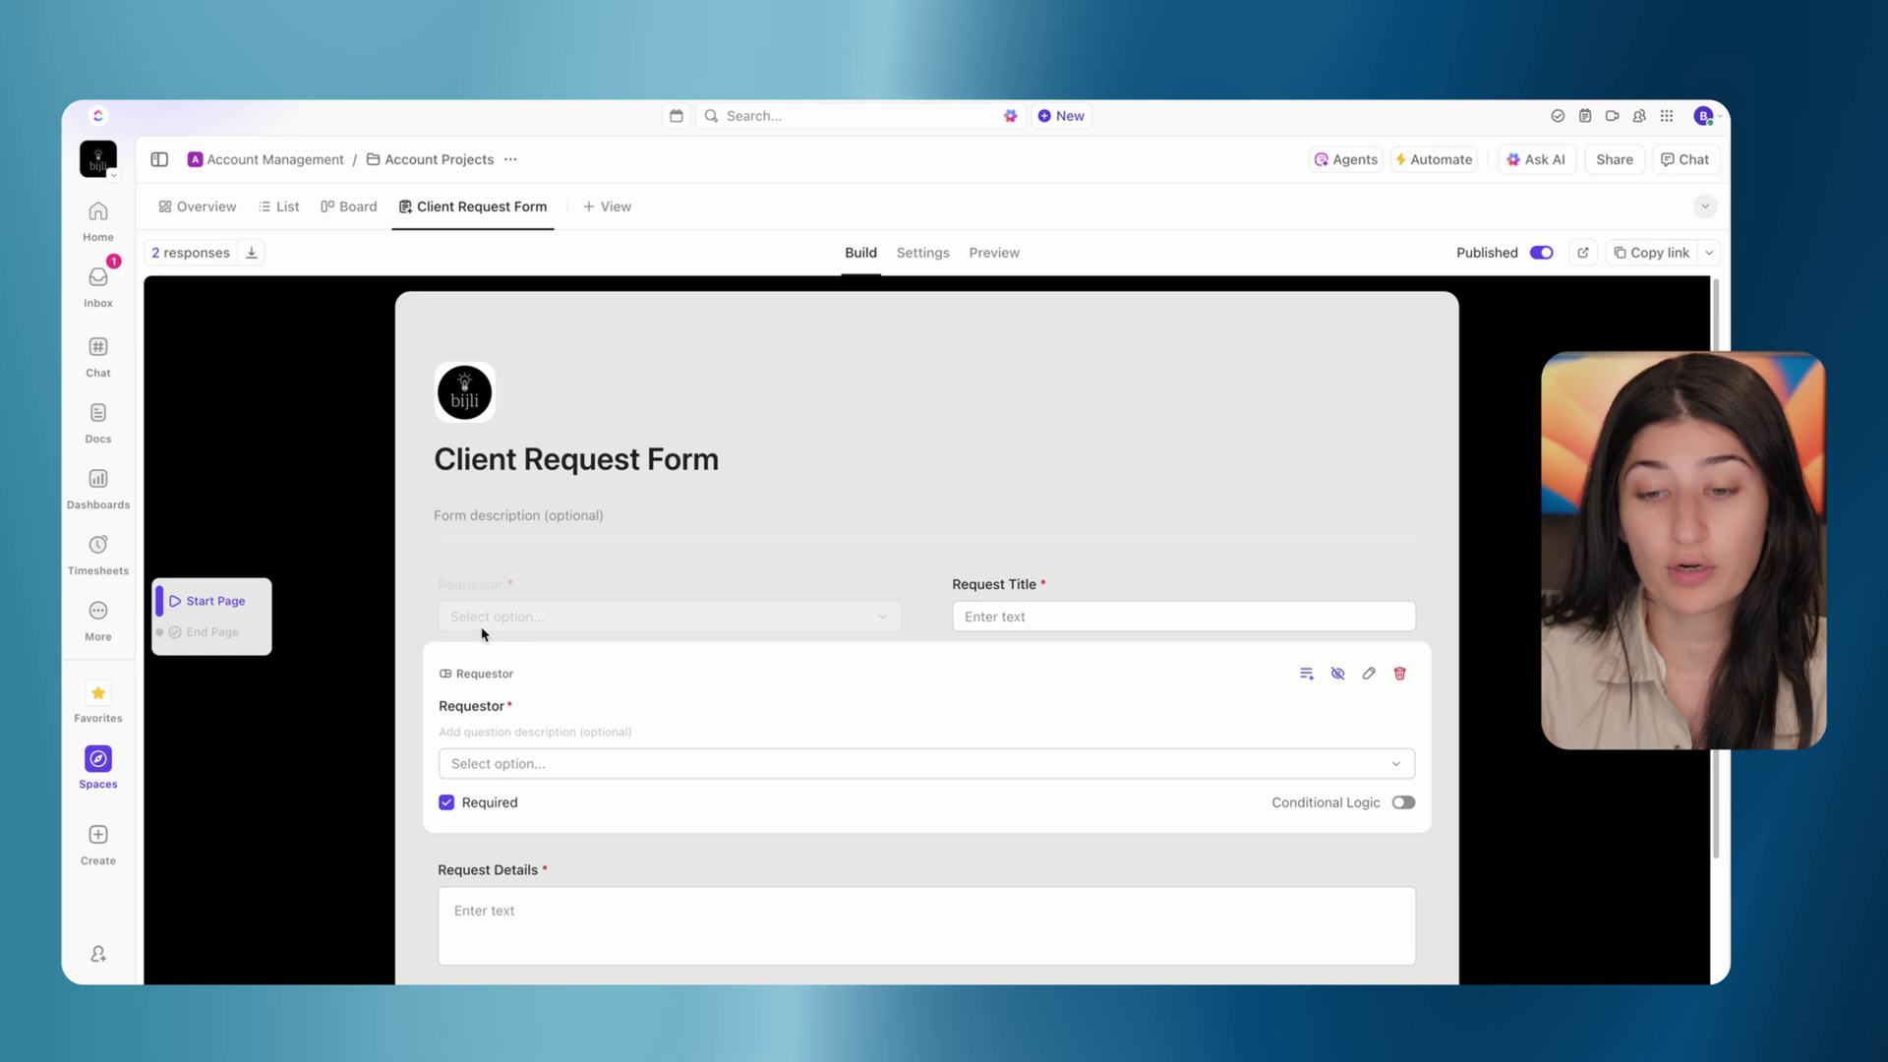
{"action": "left_click", "coordinate": [516, 700]}
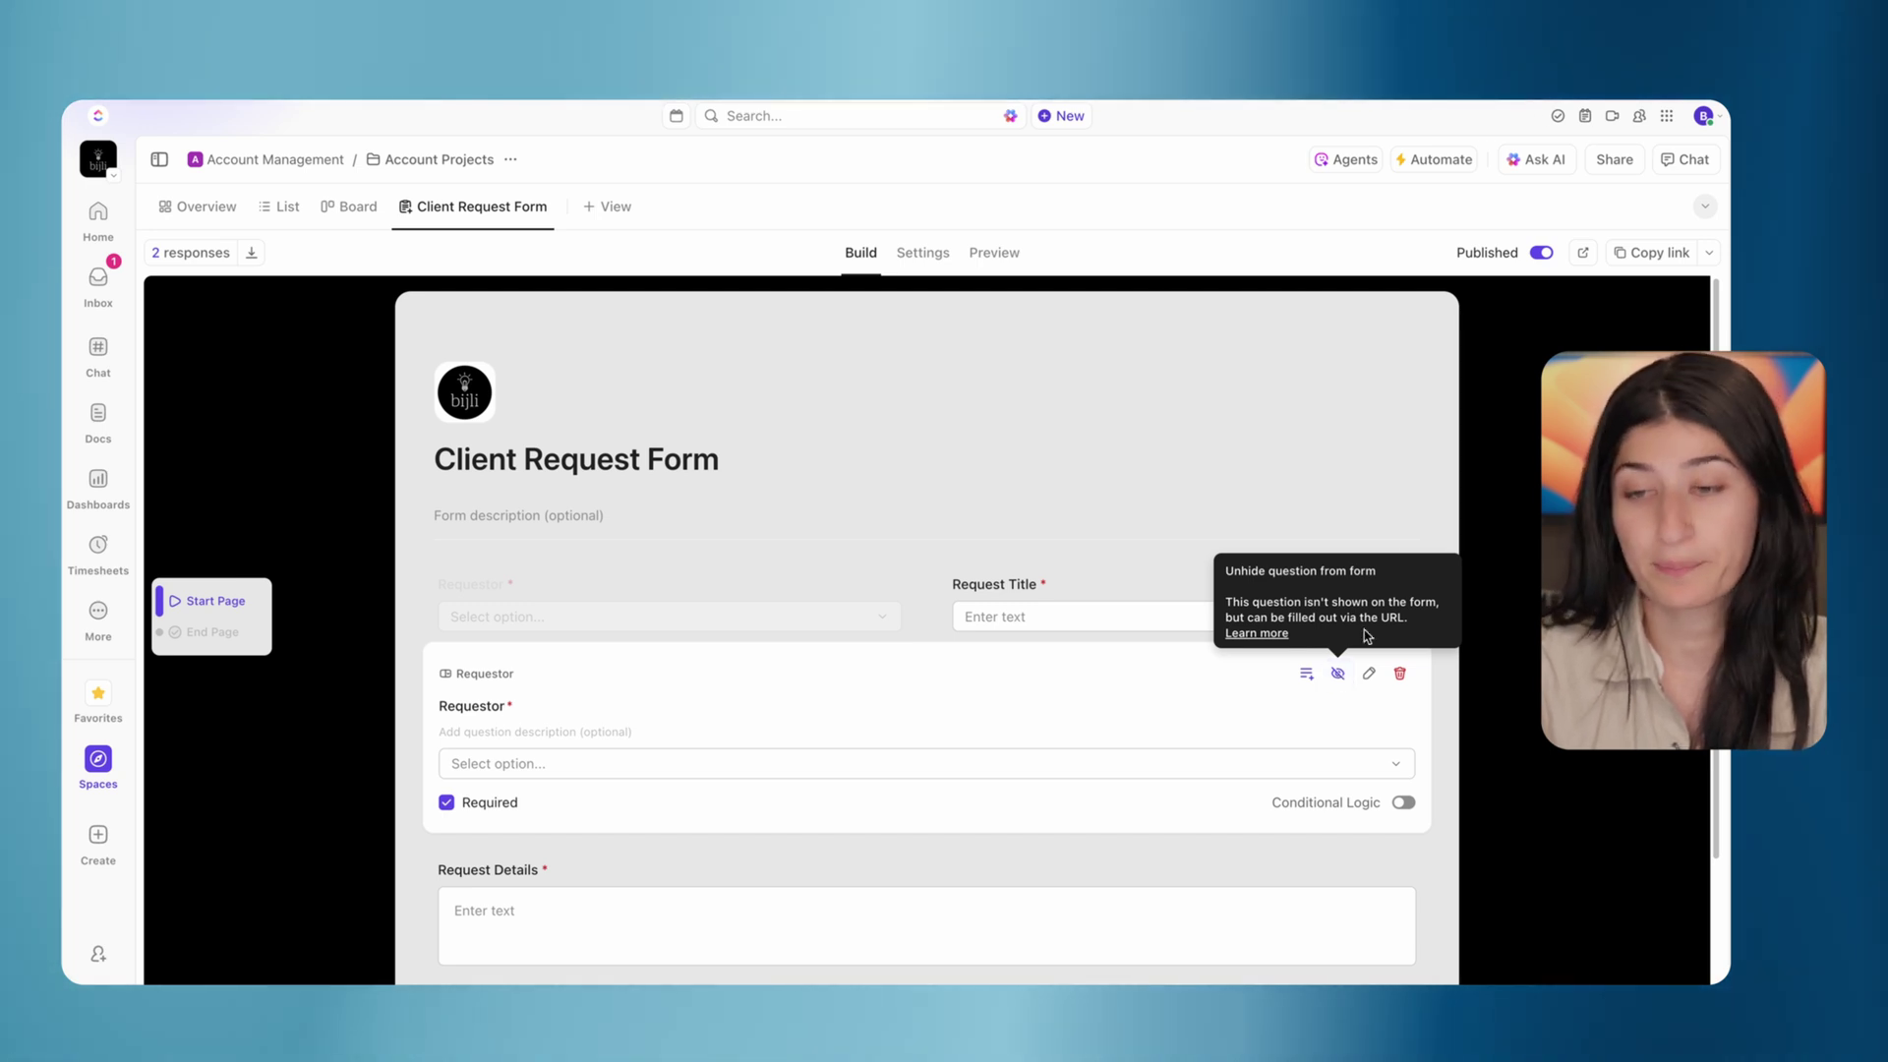
{"action": "left_click", "coordinate": [1432, 456]}
{"action": "left_click", "coordinate": [922, 253]}
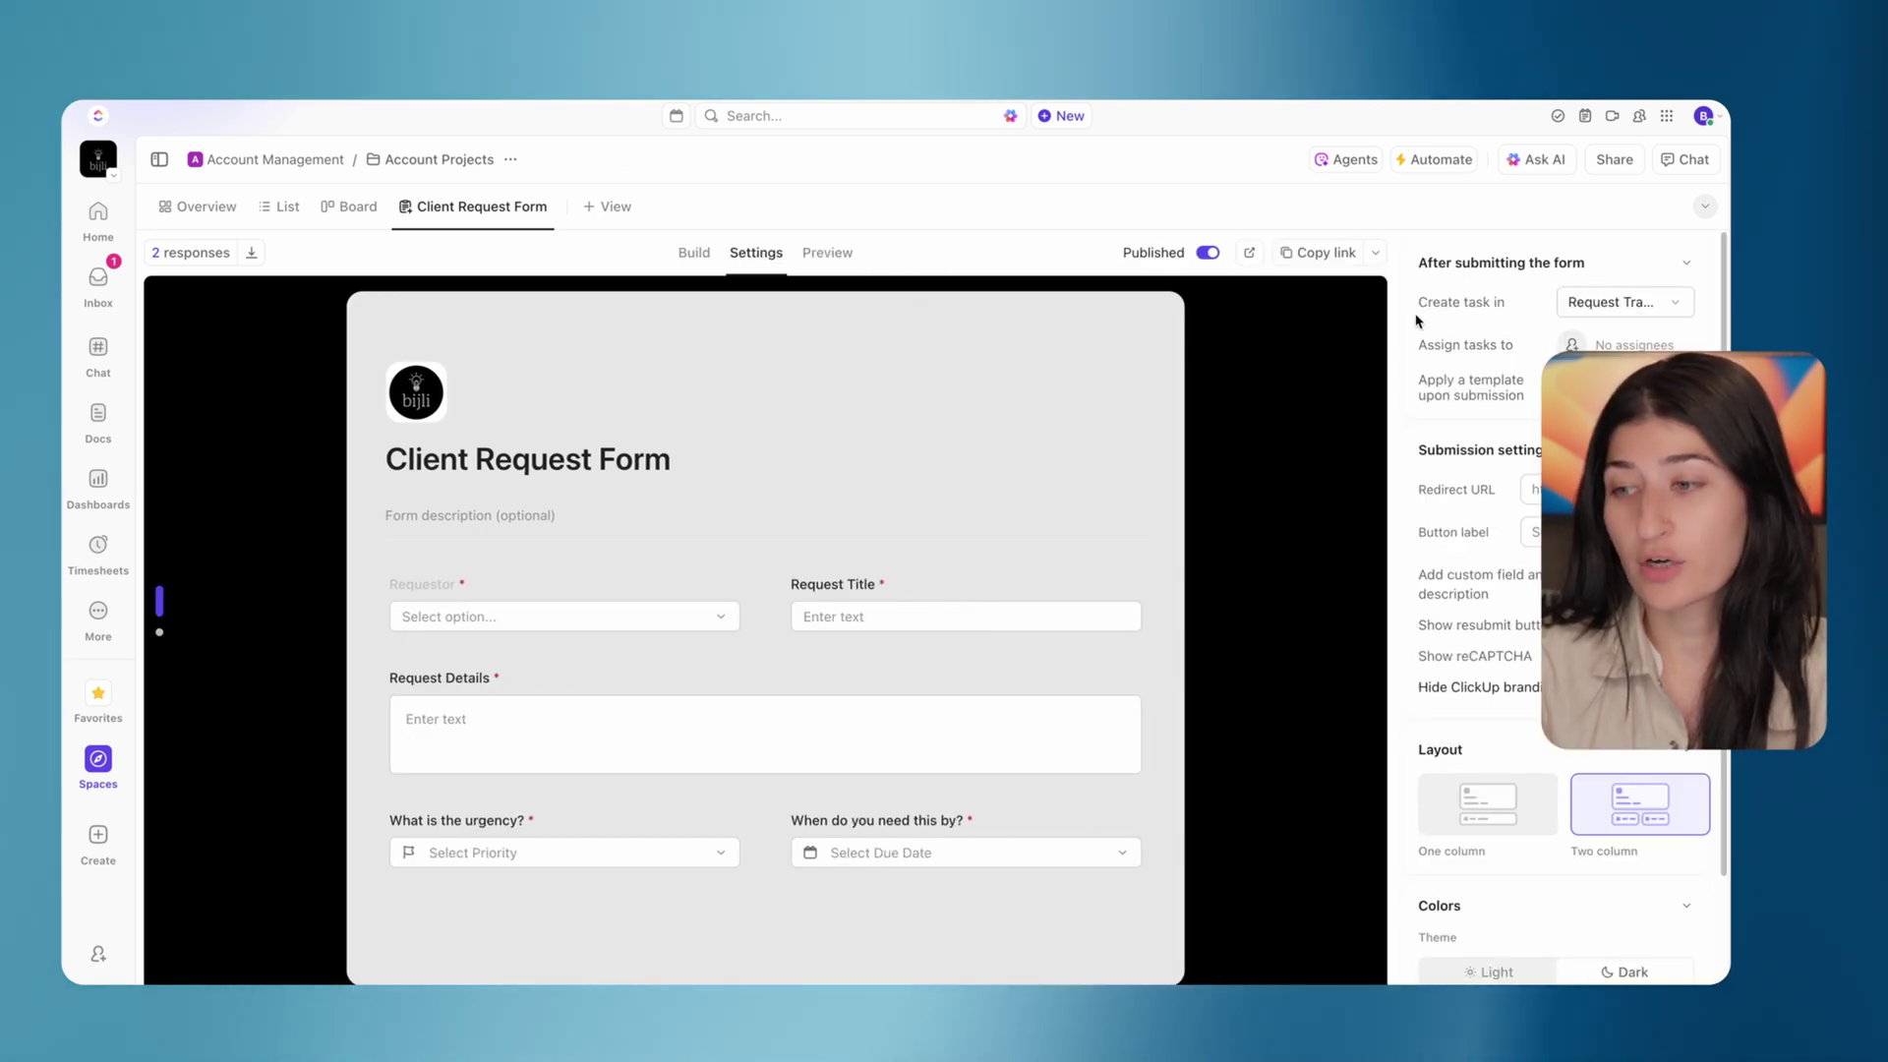
Confirm submissions create tasks in Request Tracker, then return to the Request Tracker list
{"action": "left_click", "coordinate": [1640, 304]}
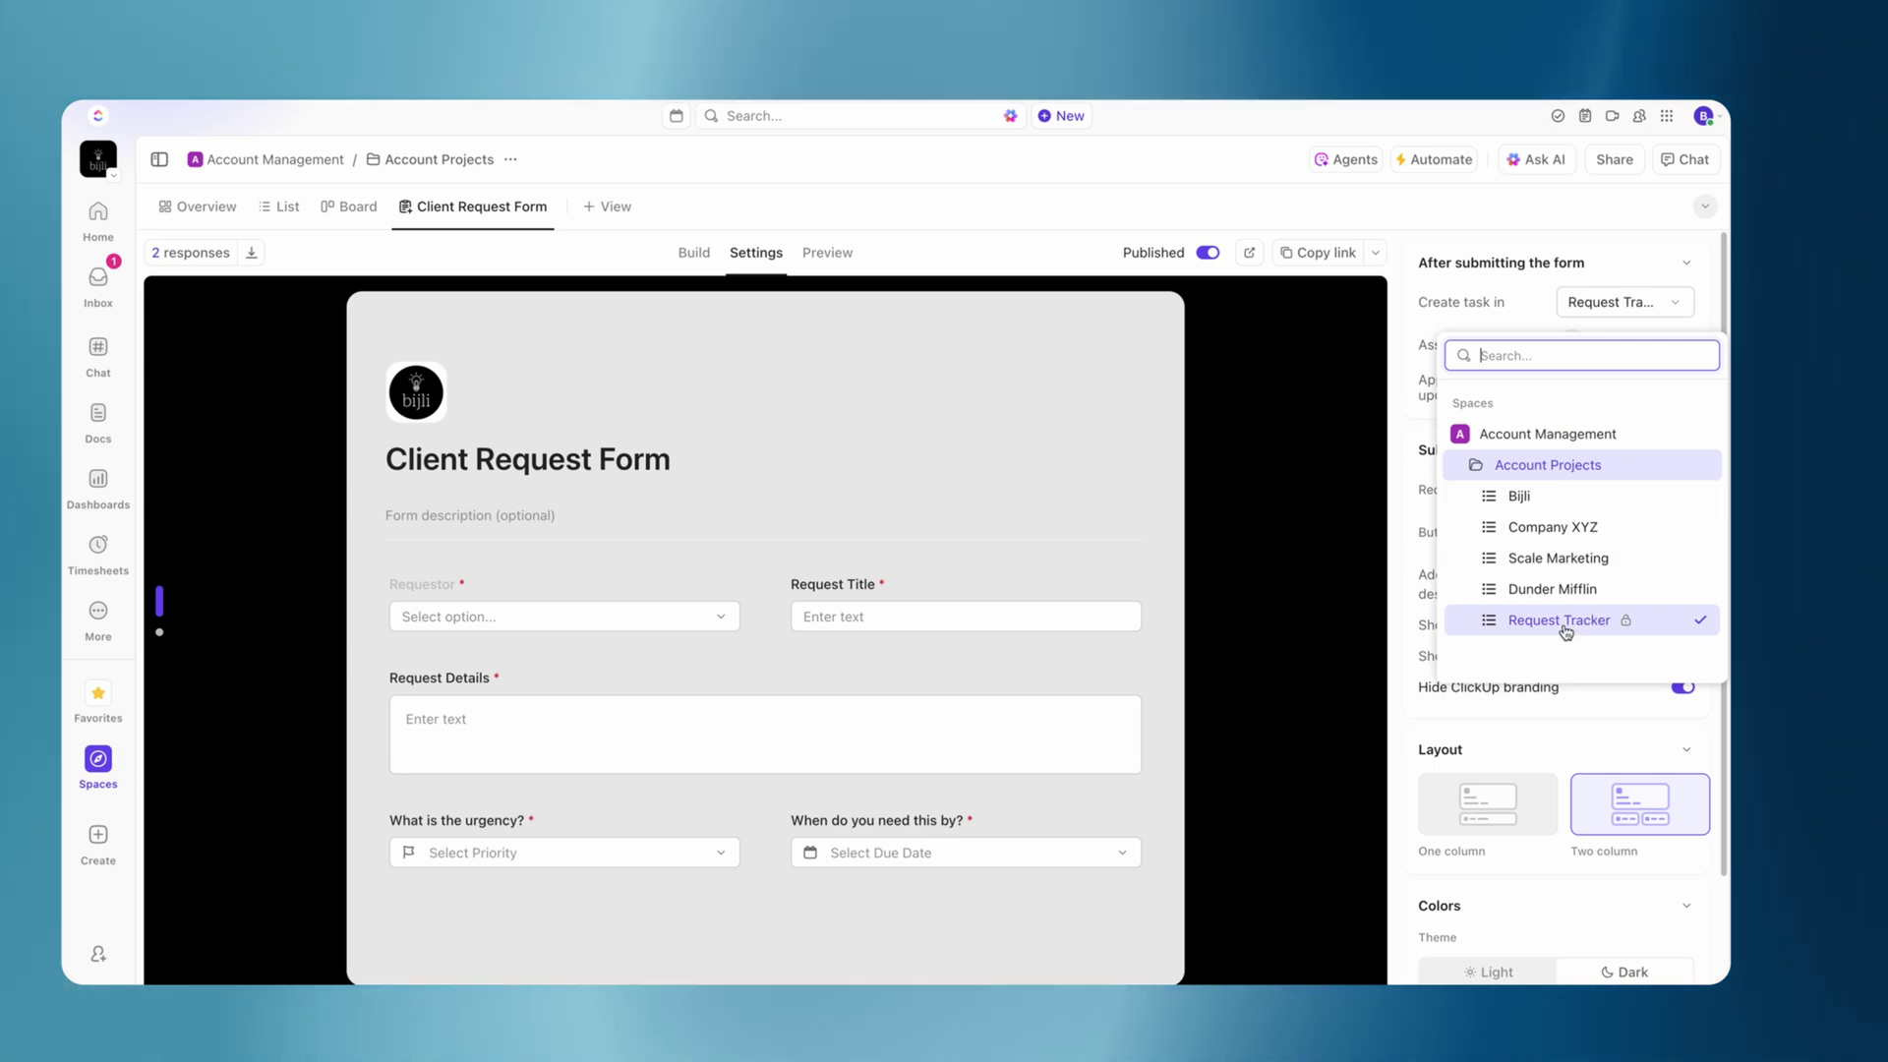
{"action": "left_click", "coordinate": [1219, 323]}
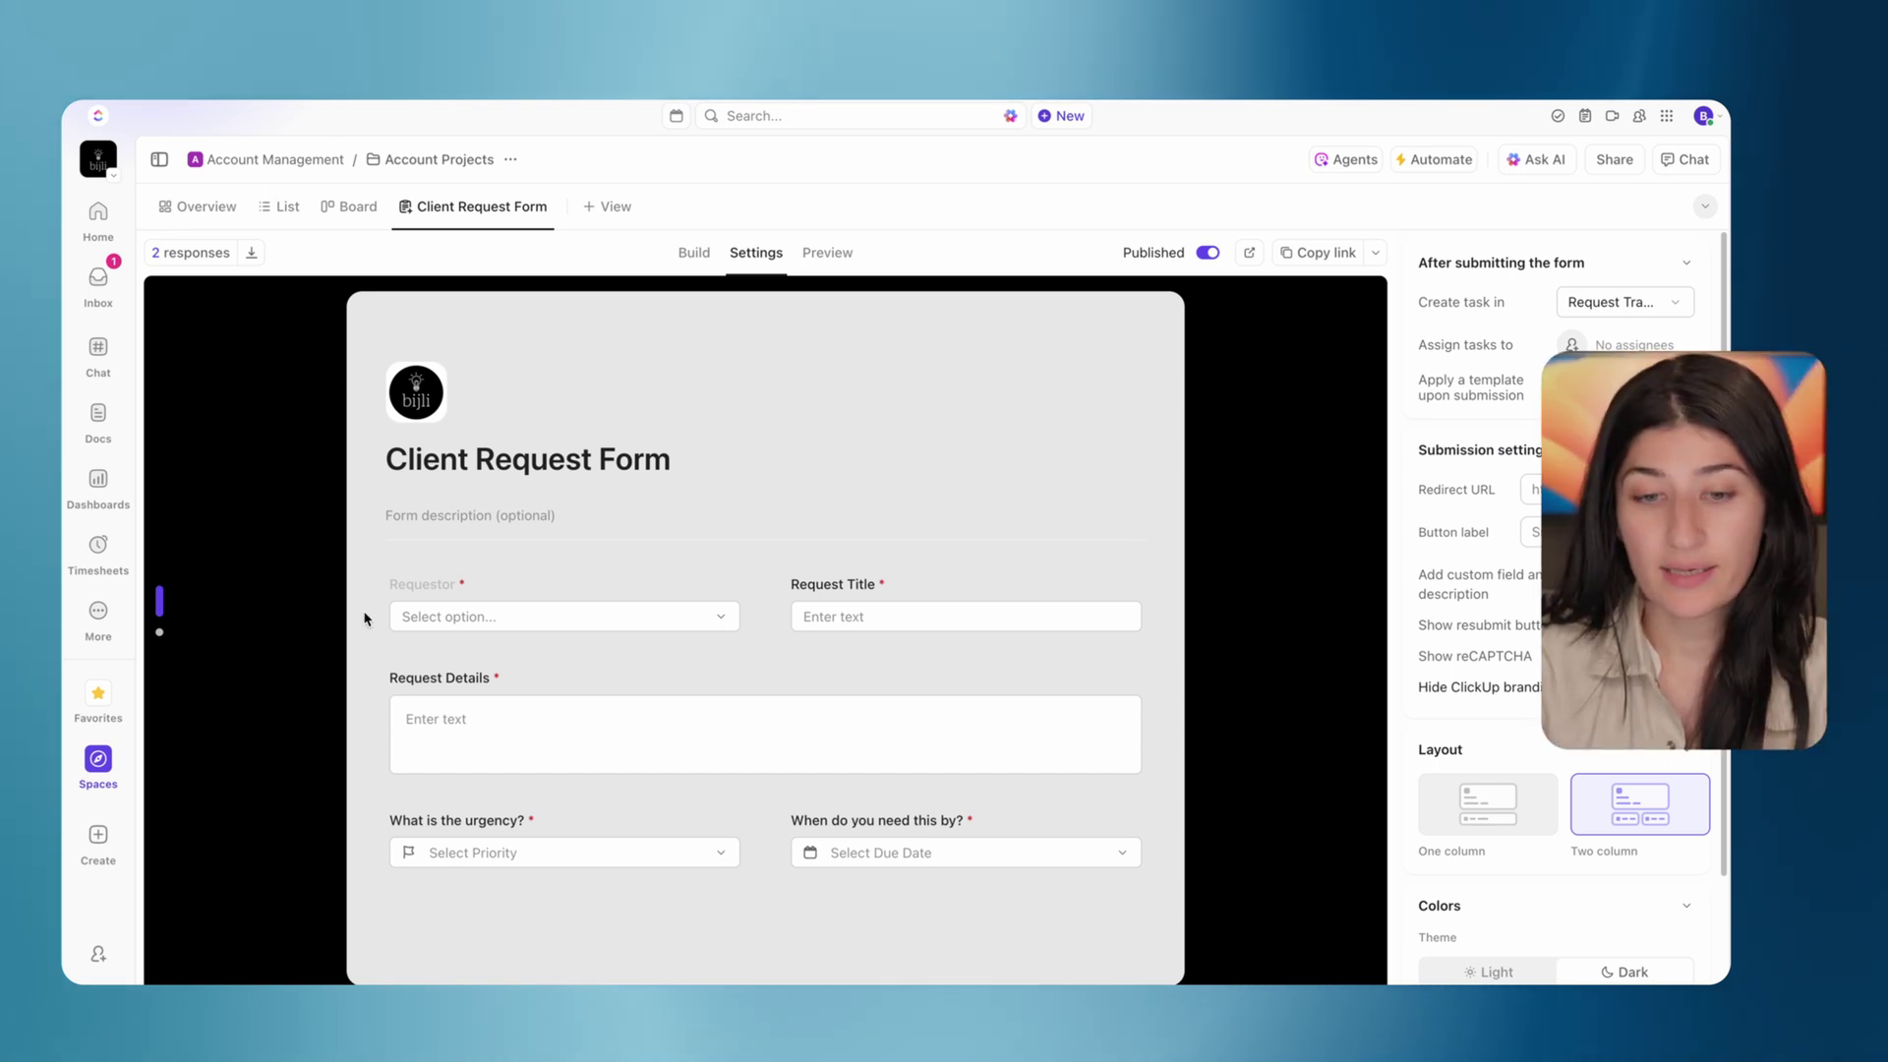
{"action": "mouse_move", "coordinate": [108, 759]}
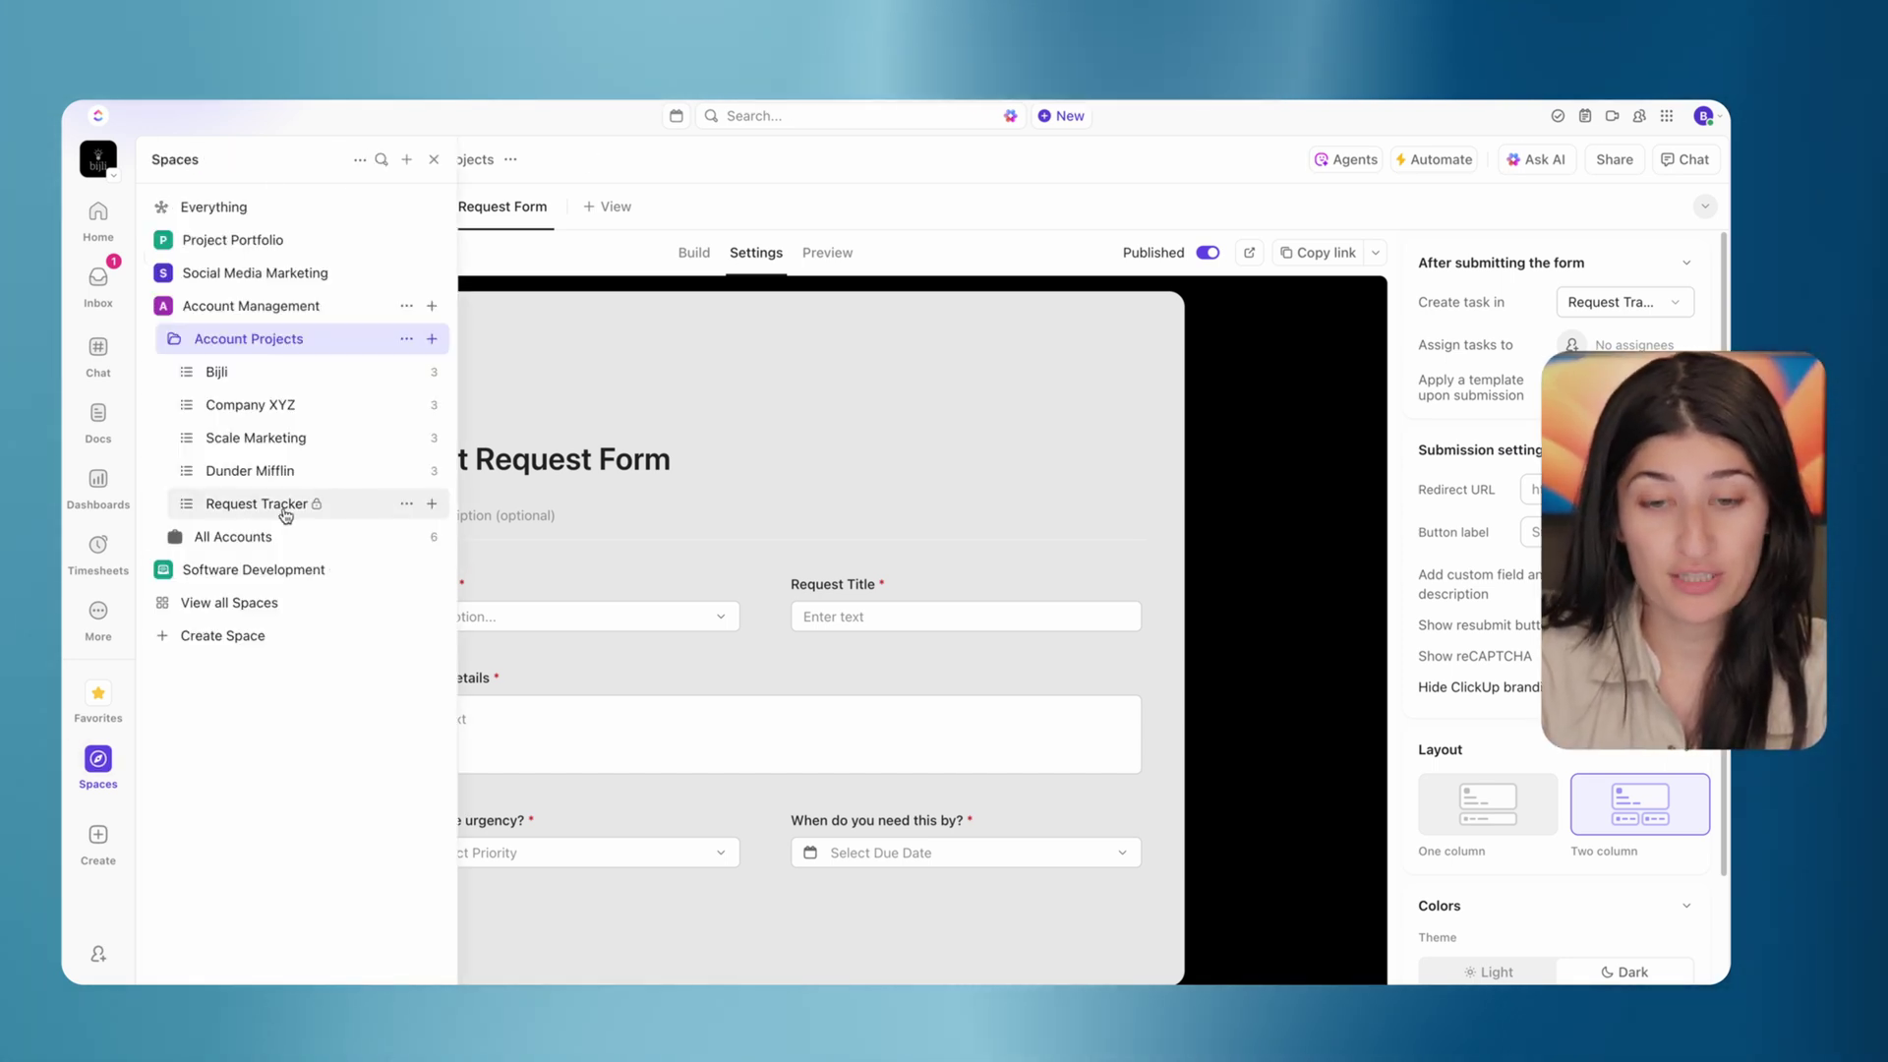
{"action": "left_click", "coordinate": [254, 509]}
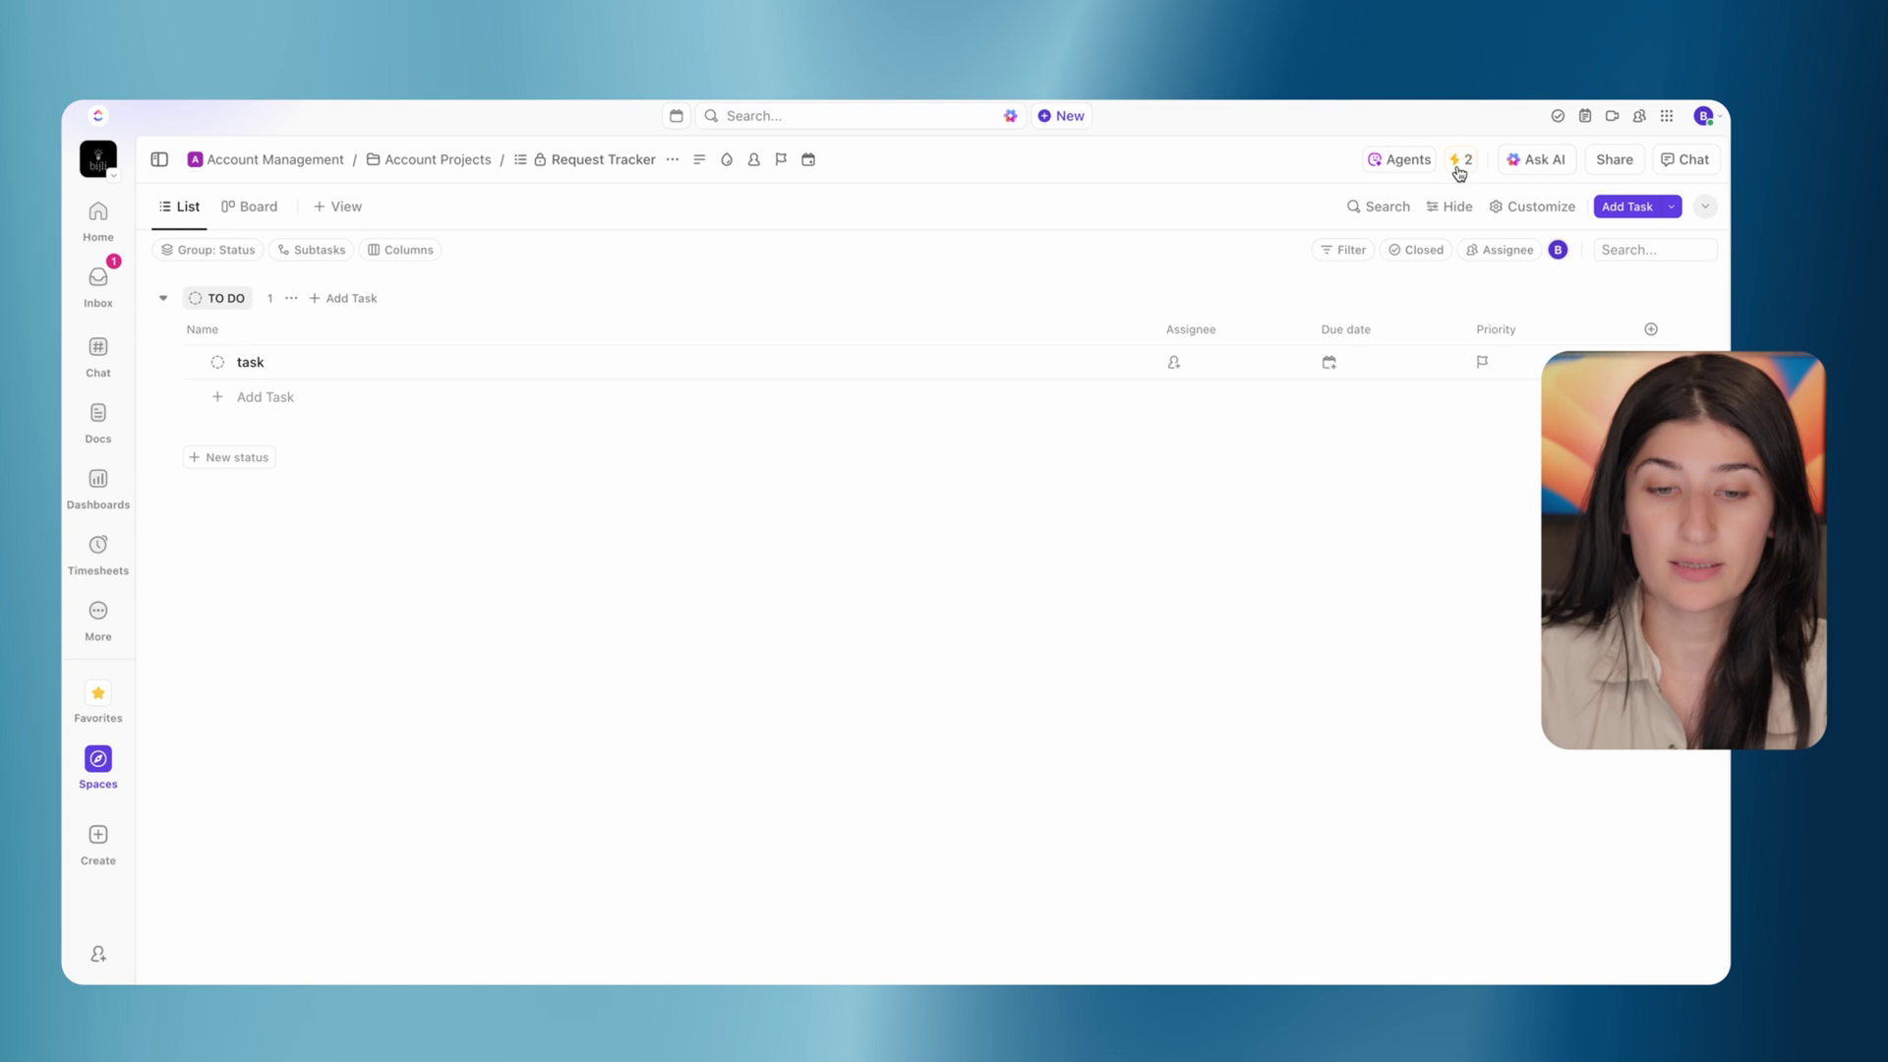
{"action": "left_click", "coordinate": [95, 758]}
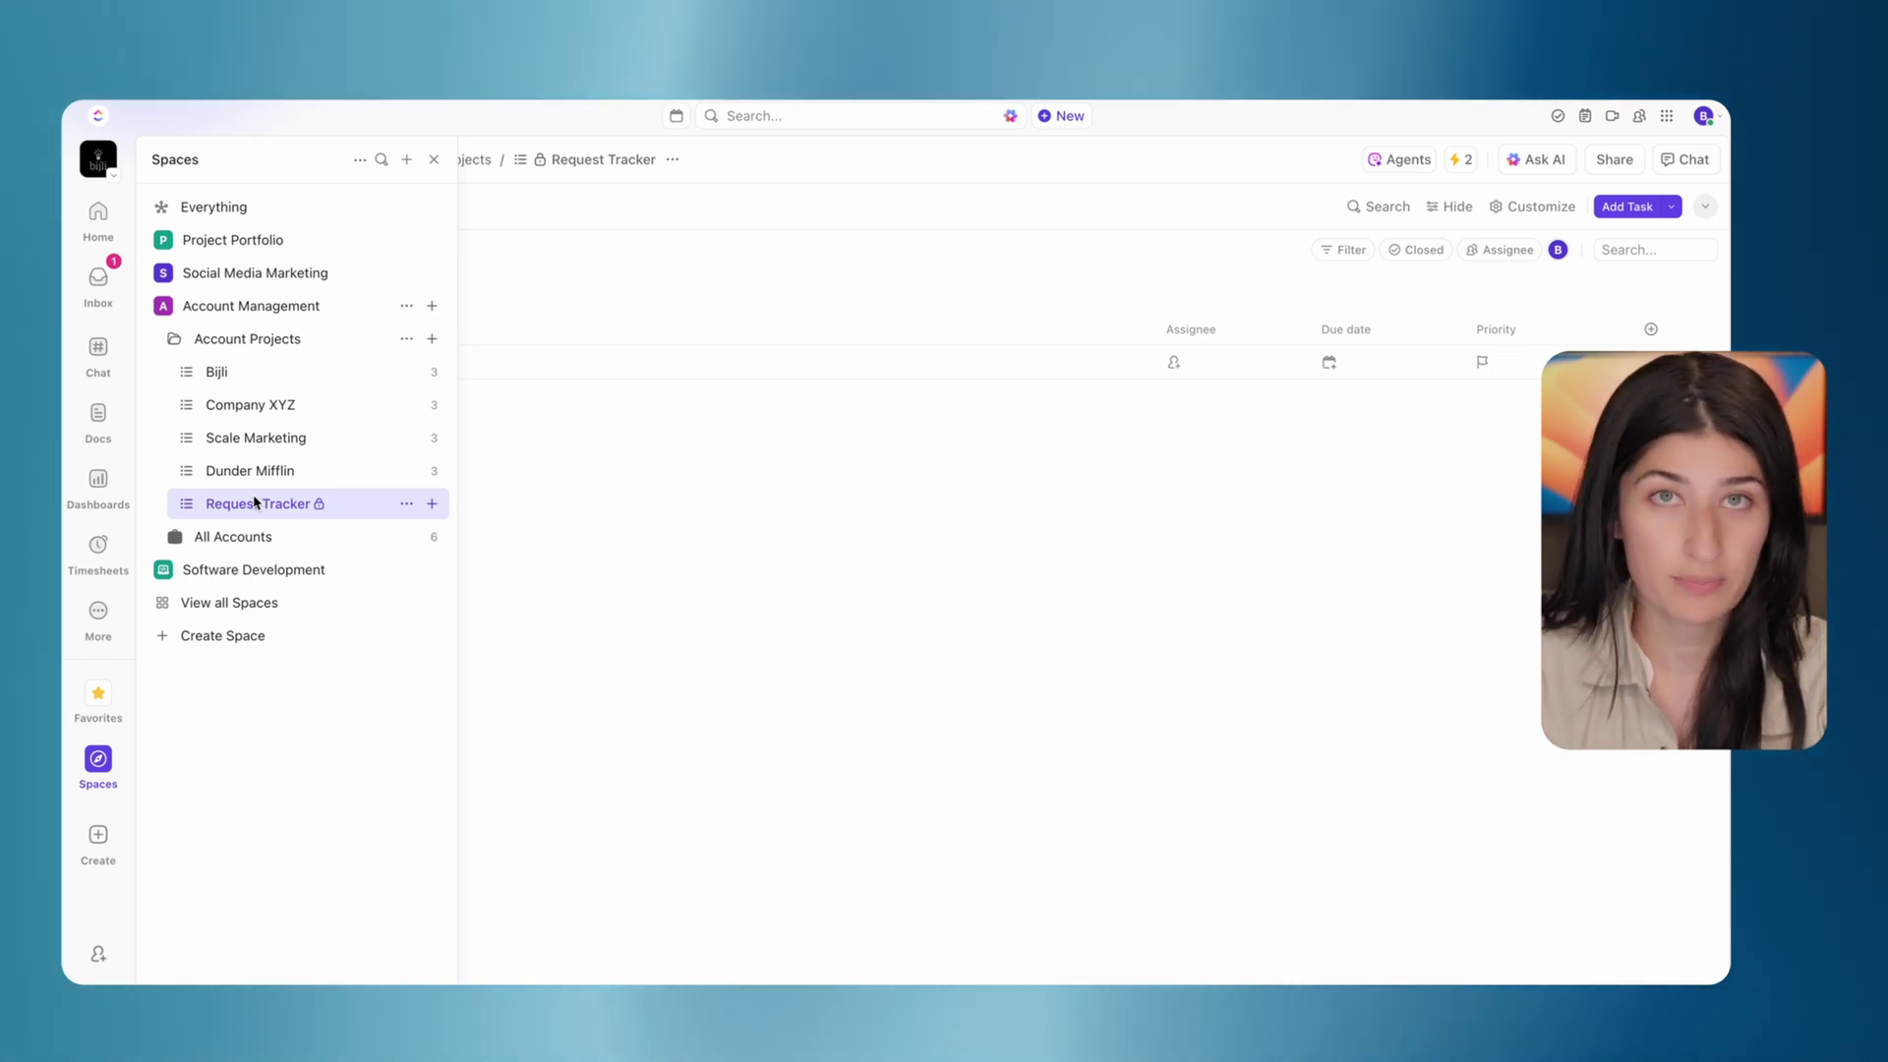
Review the two active Bijli and Company XYZ automations for Request Tracker, then close the manager
{"action": "left_click", "coordinate": [1449, 162]}
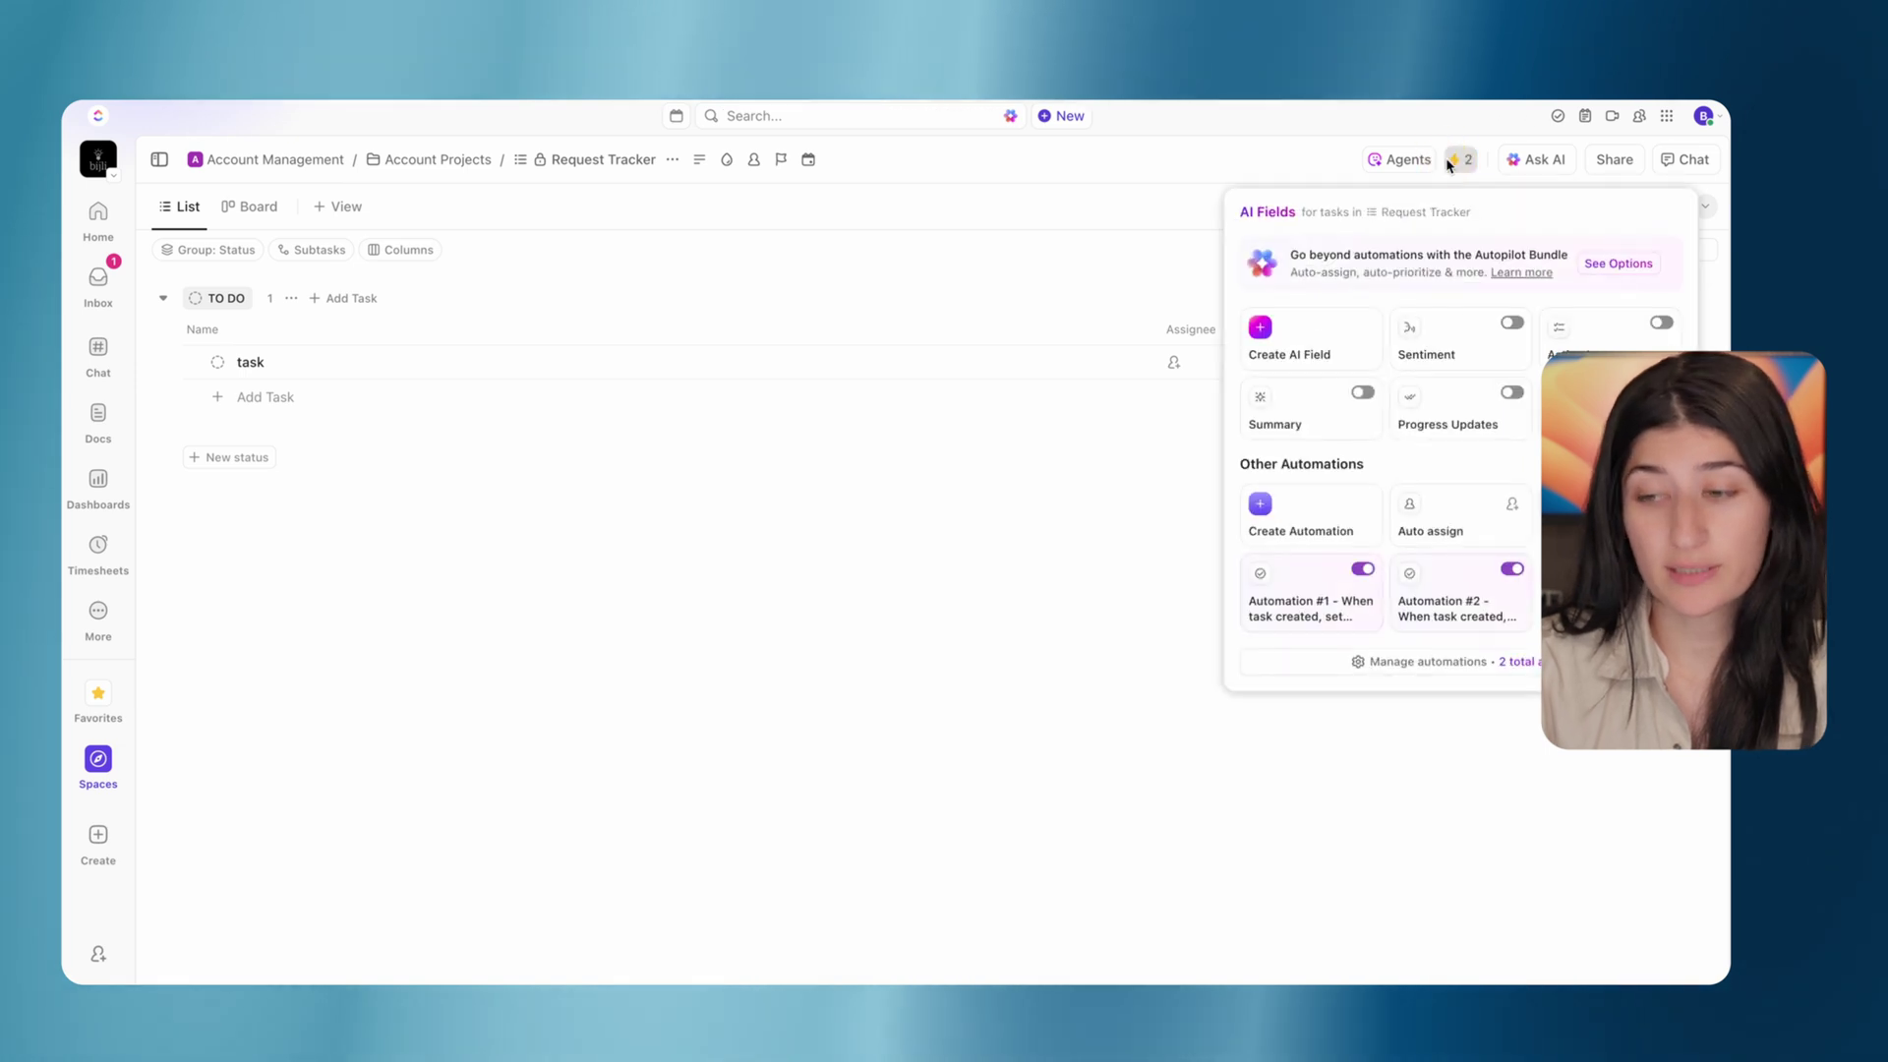
{"action": "left_click", "coordinate": [1440, 659]}
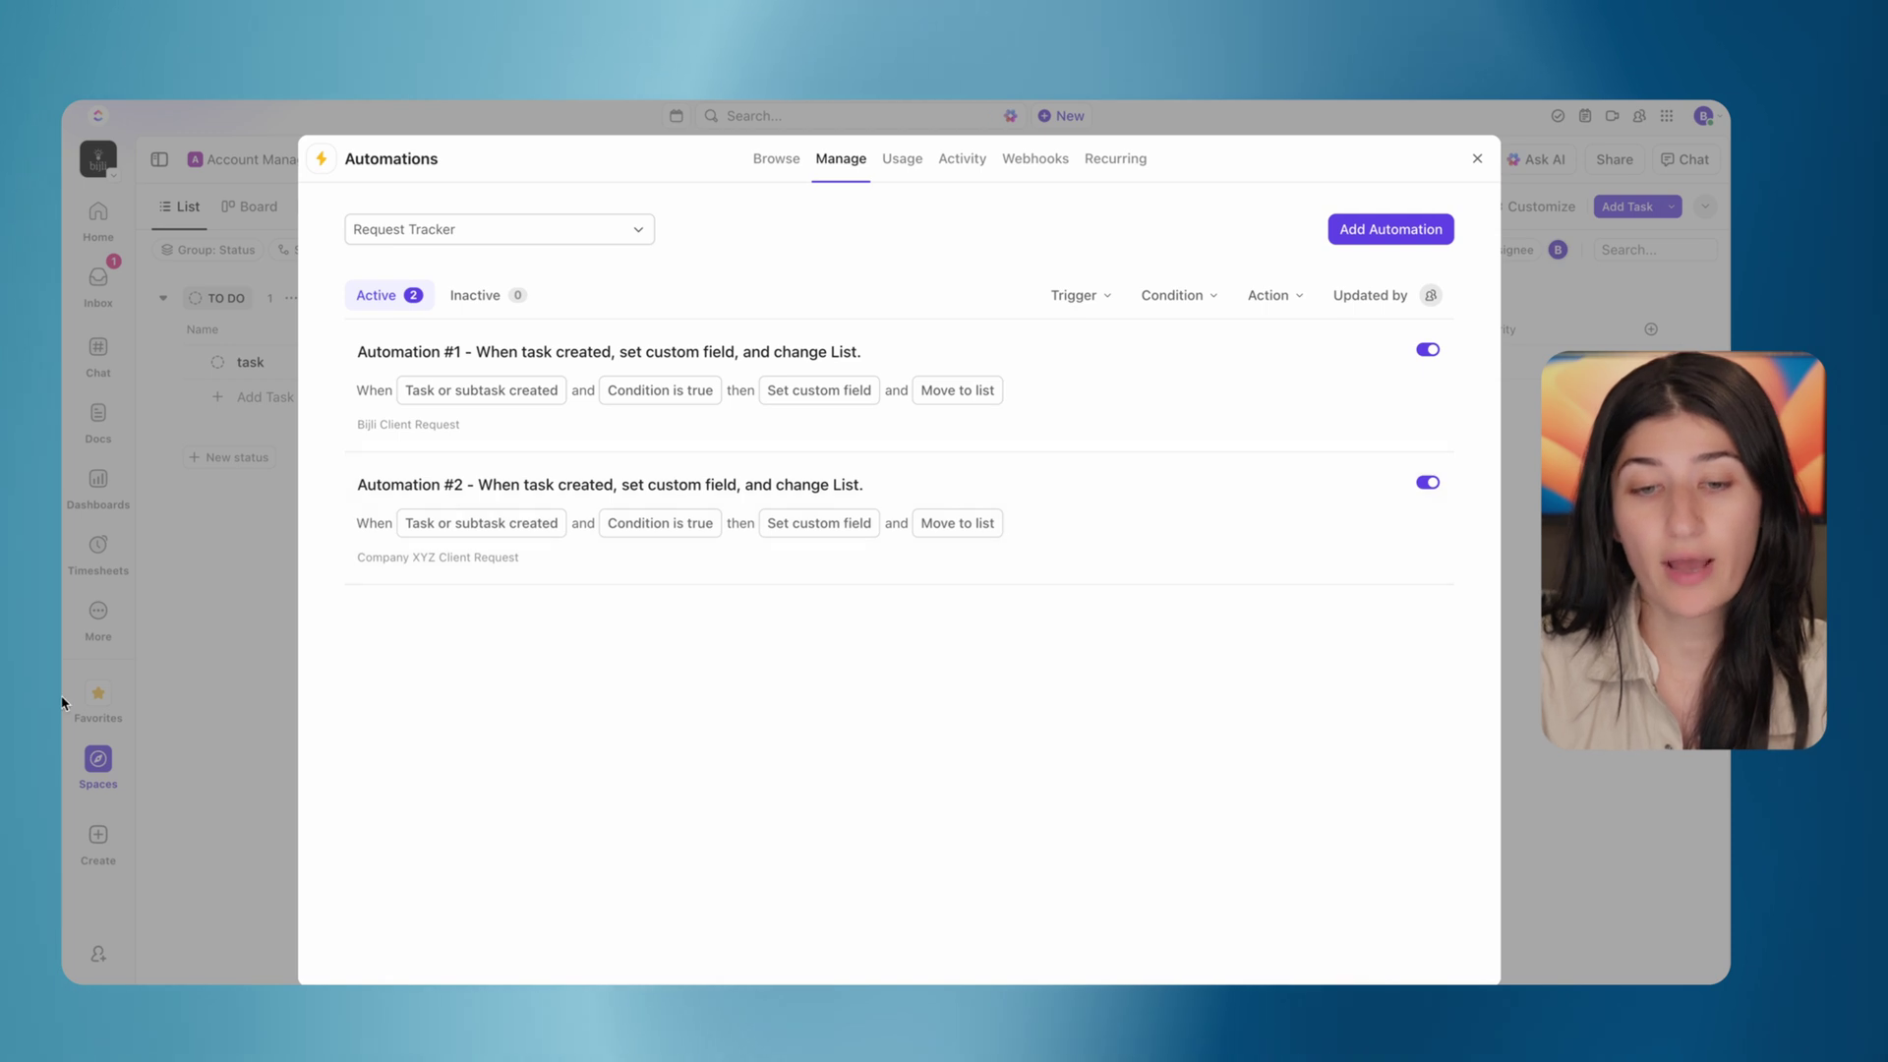
{"action": "left_click", "coordinate": [191, 597]}
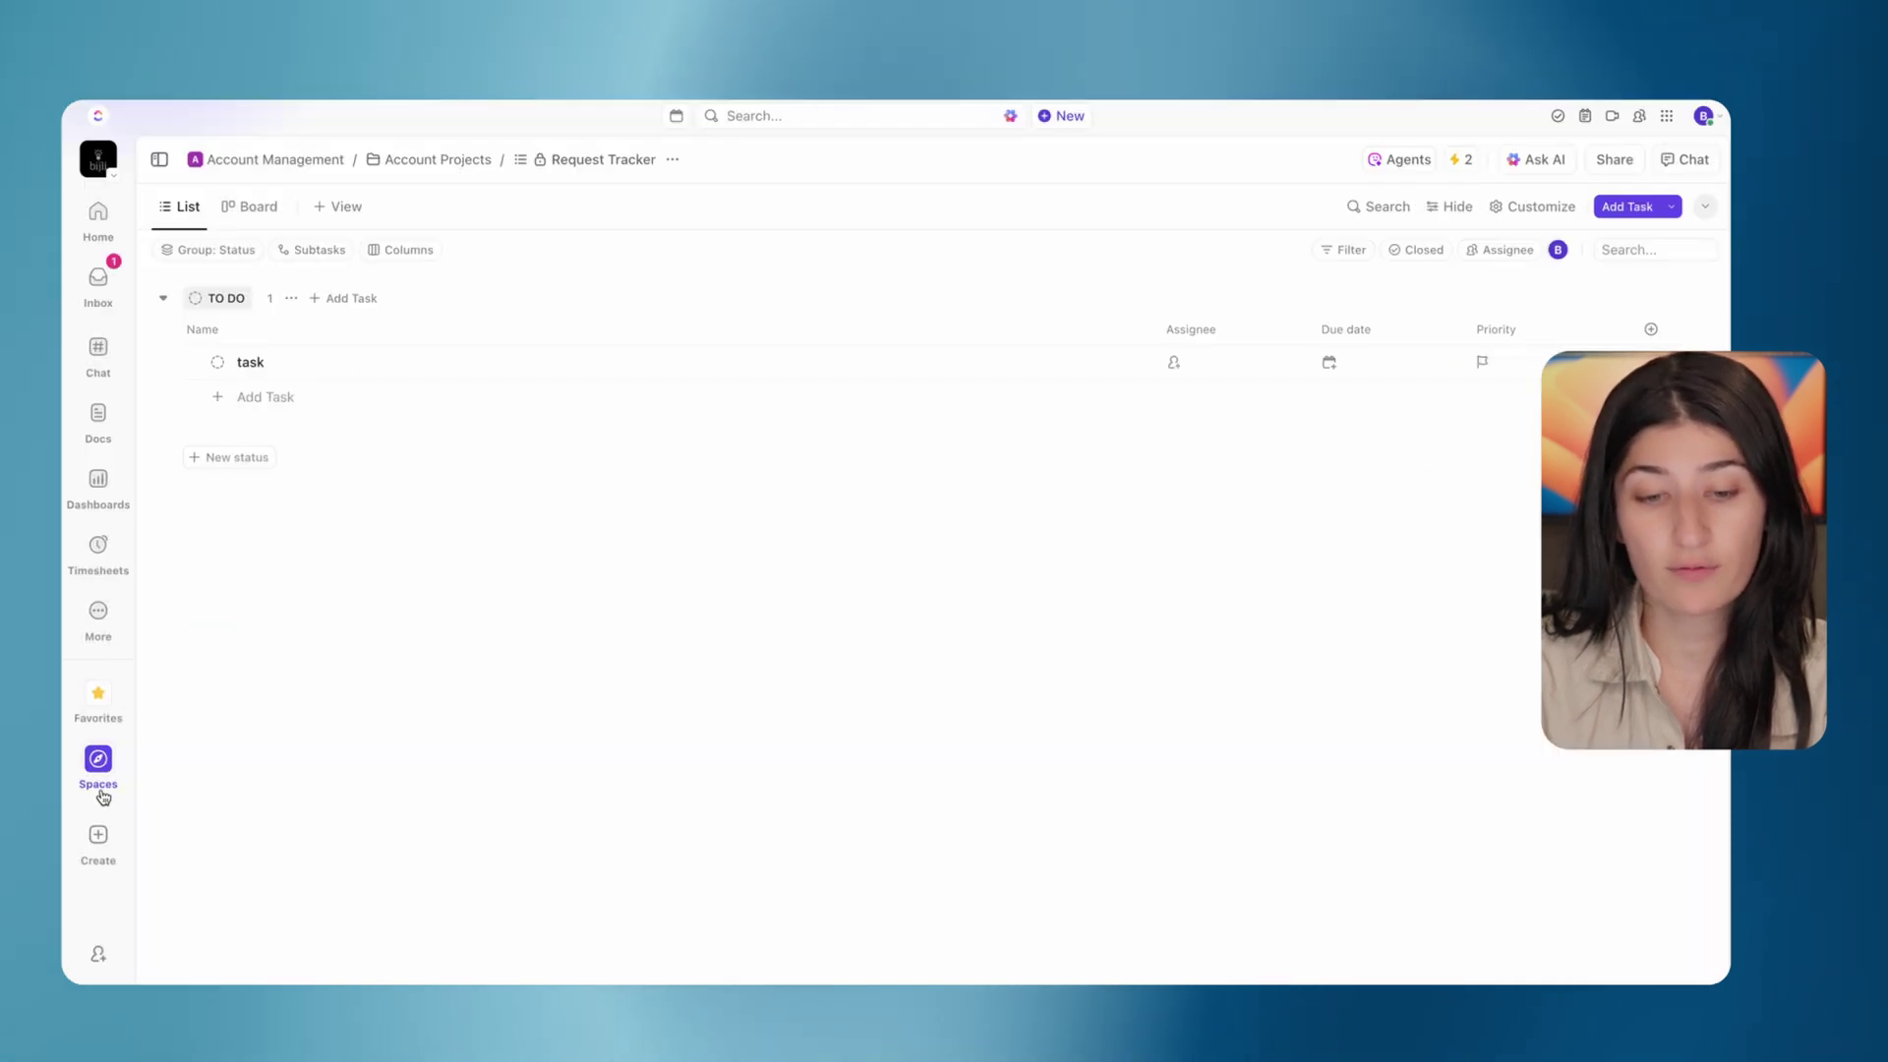
{"action": "left_click", "coordinate": [99, 758]}
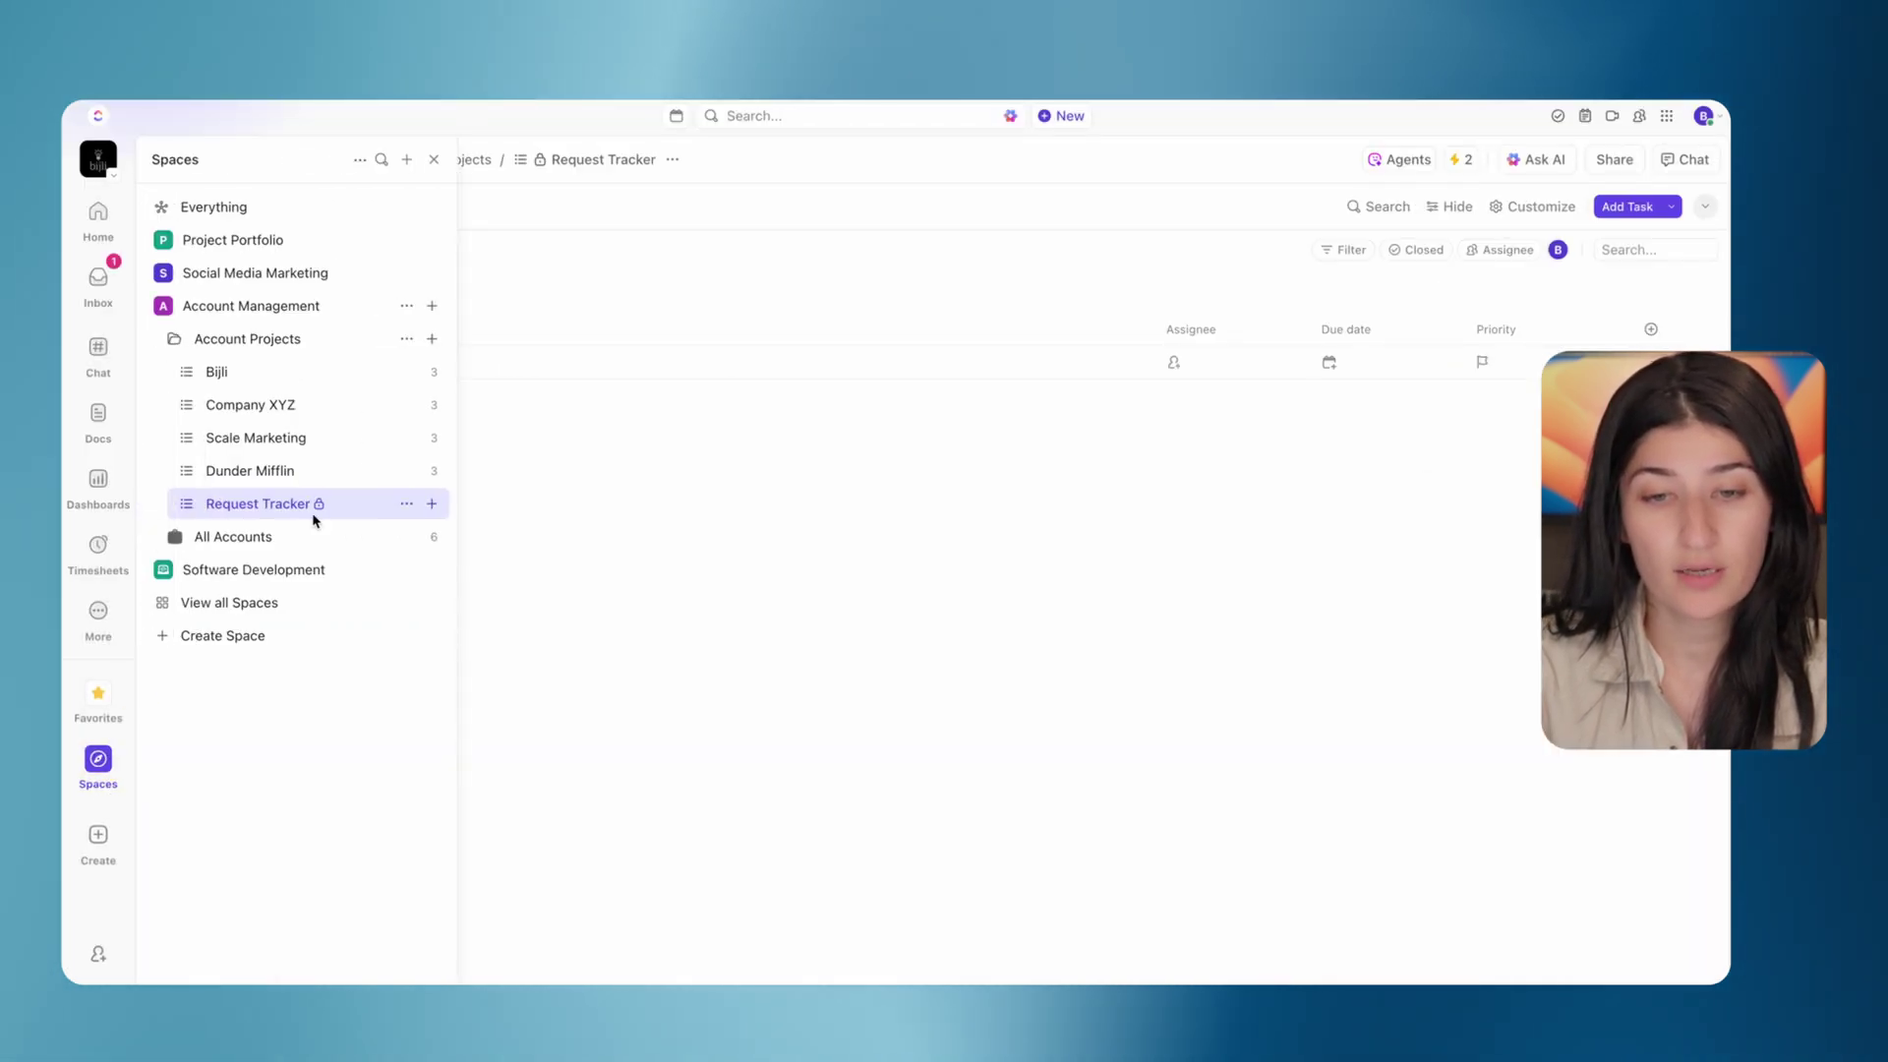
{"action": "left_click", "coordinate": [890, 588]}
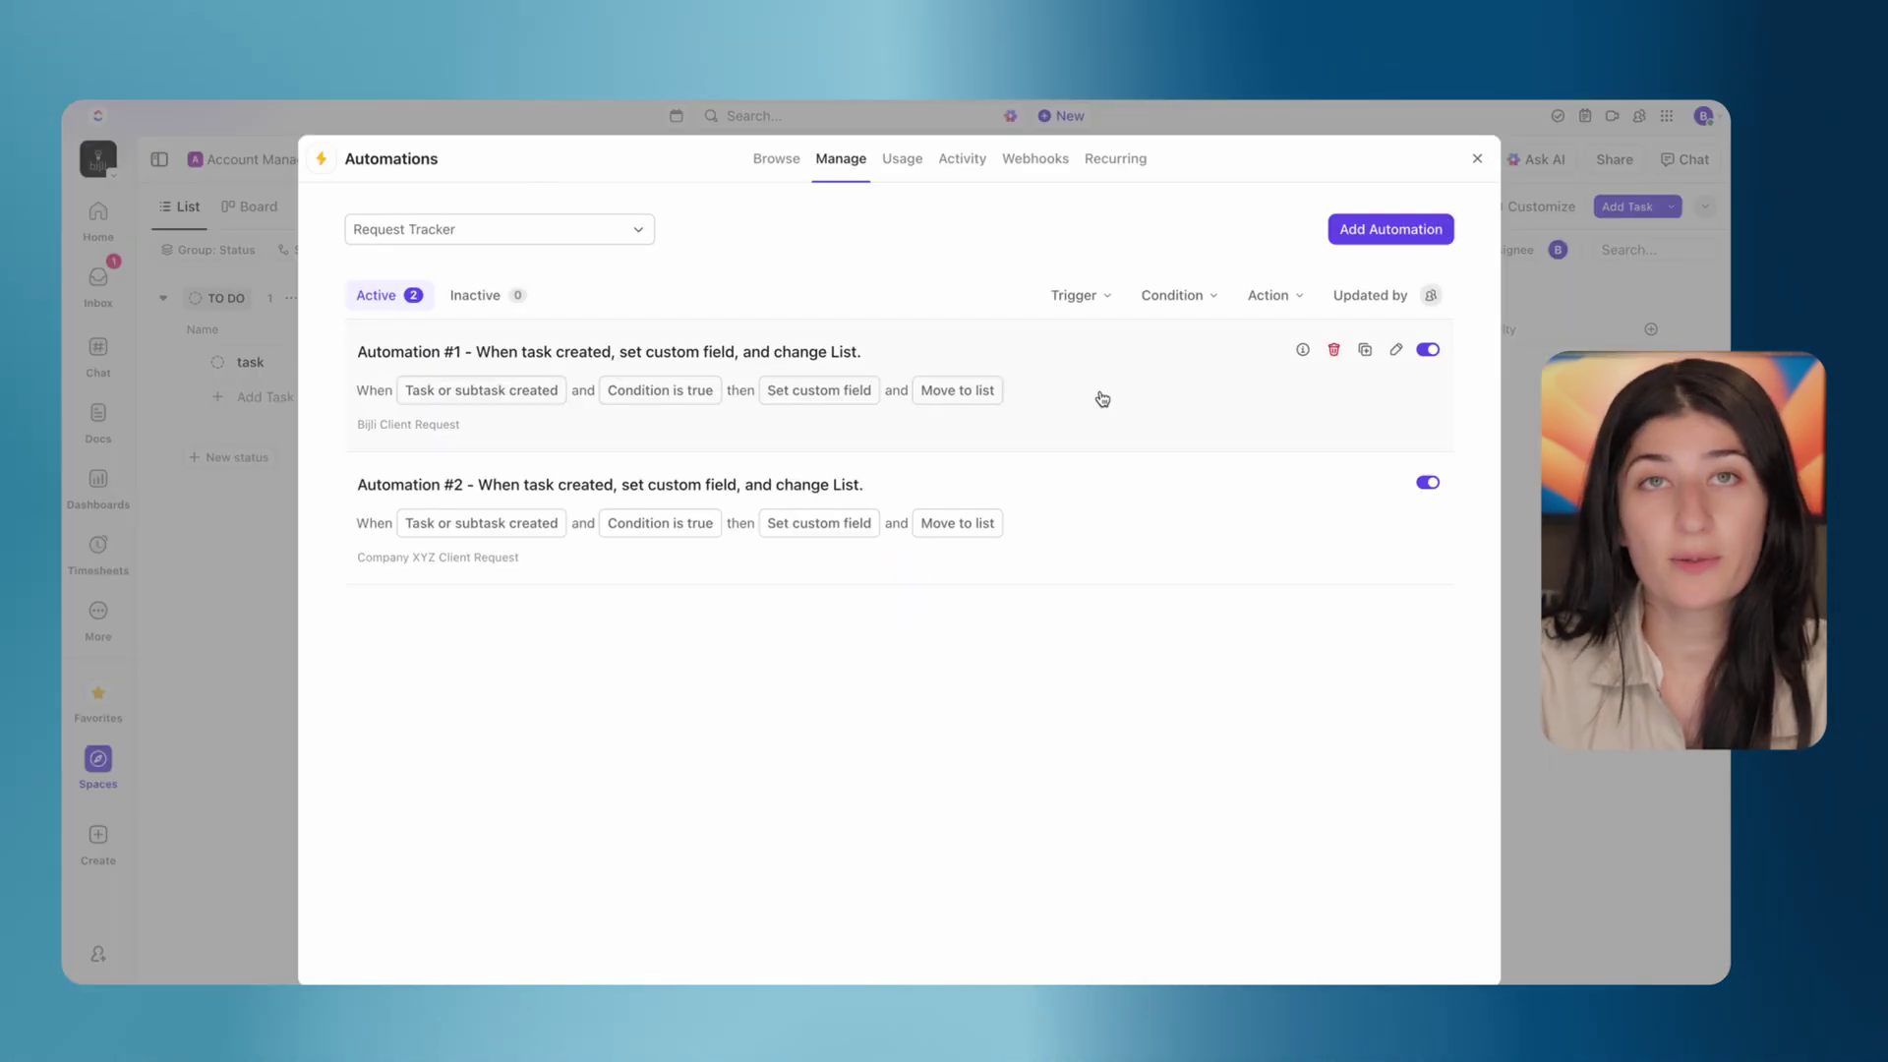
{"action": "left_click", "coordinate": [1102, 398]}
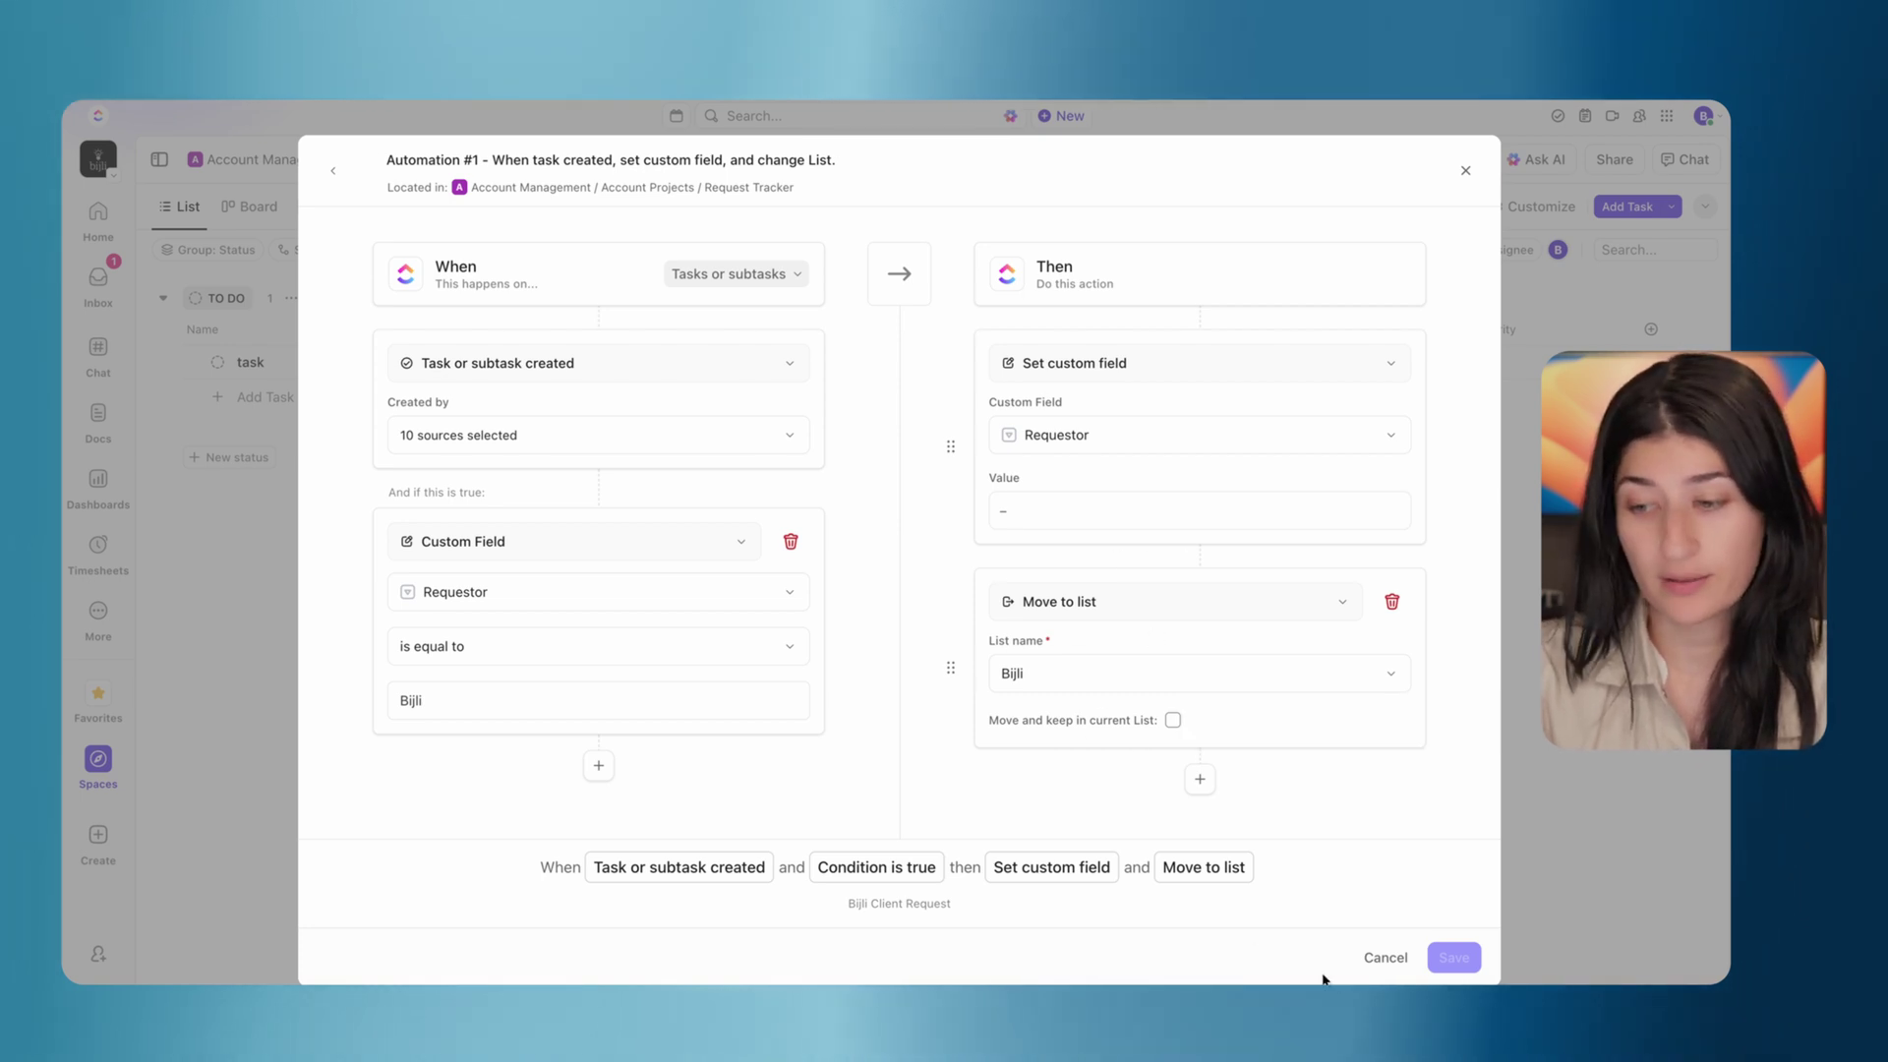
{"action": "left_click", "coordinate": [1386, 958]}
{"action": "left_click", "coordinate": [1088, 486]}
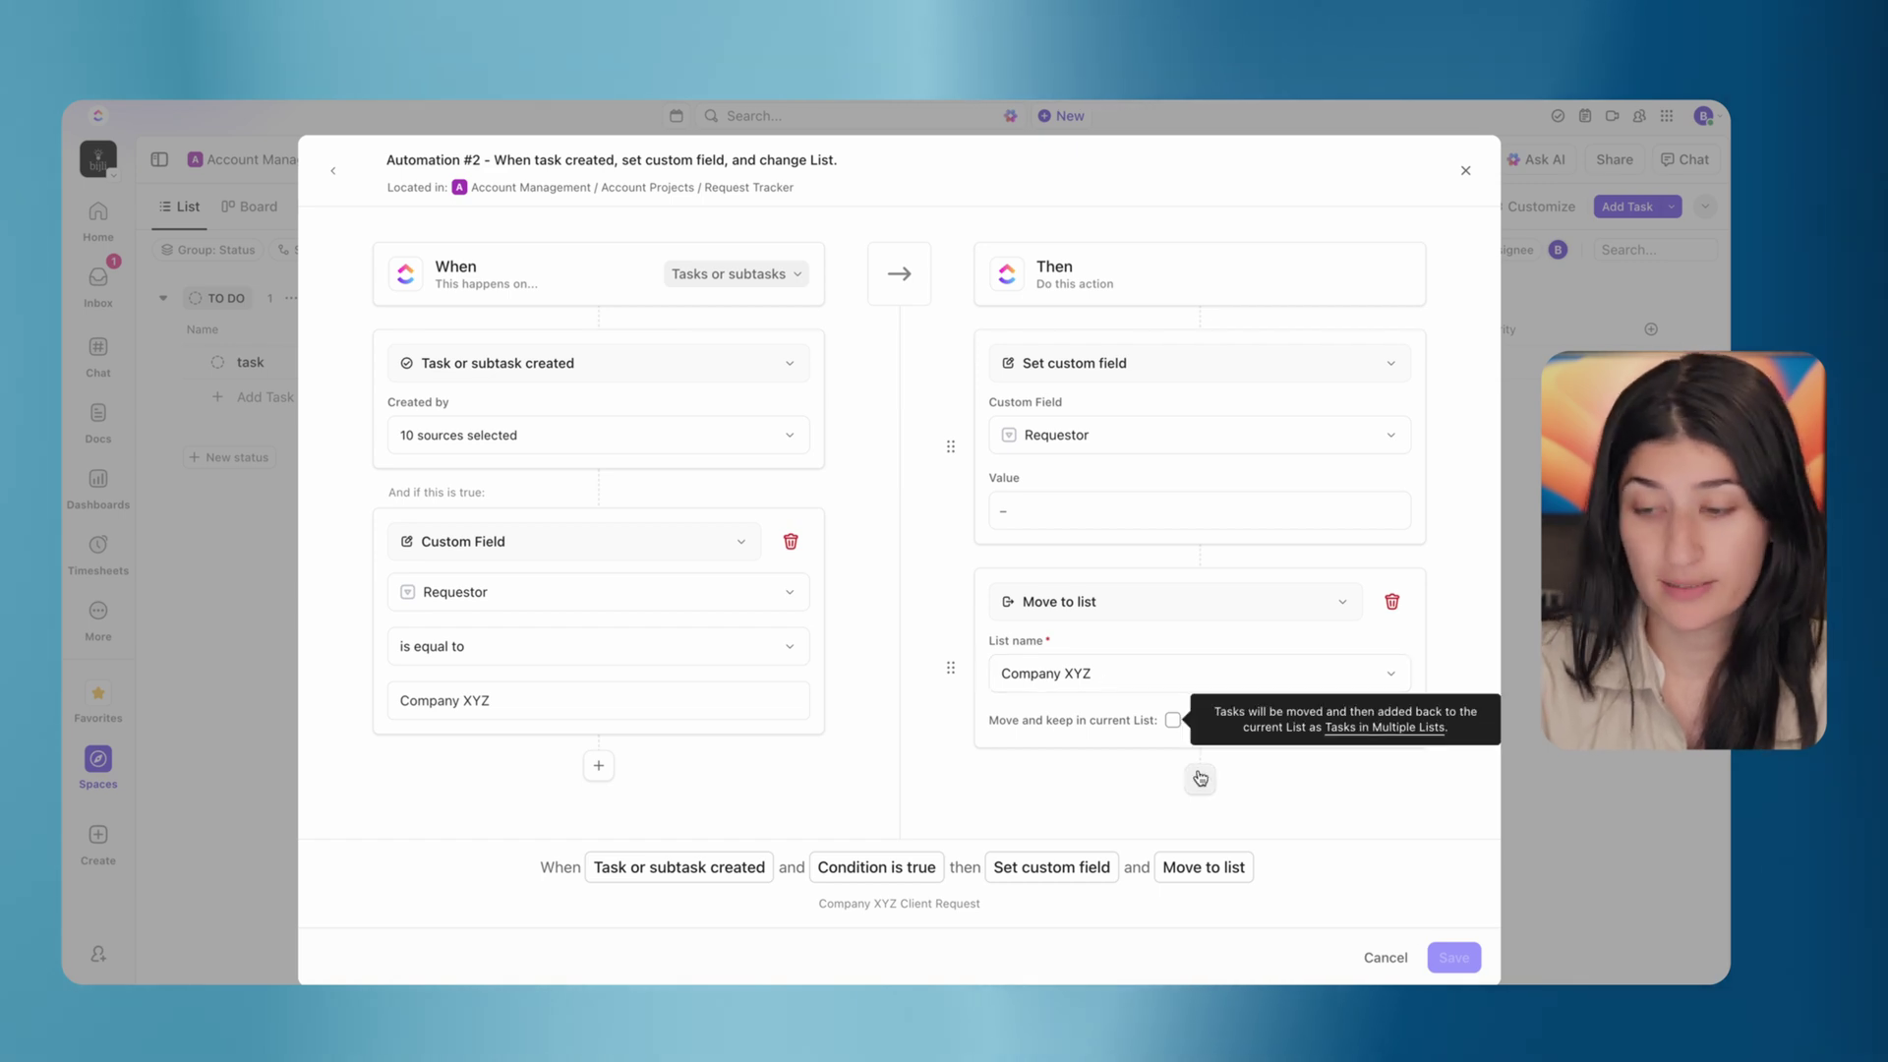
{"action": "left_click", "coordinate": [1385, 956]}
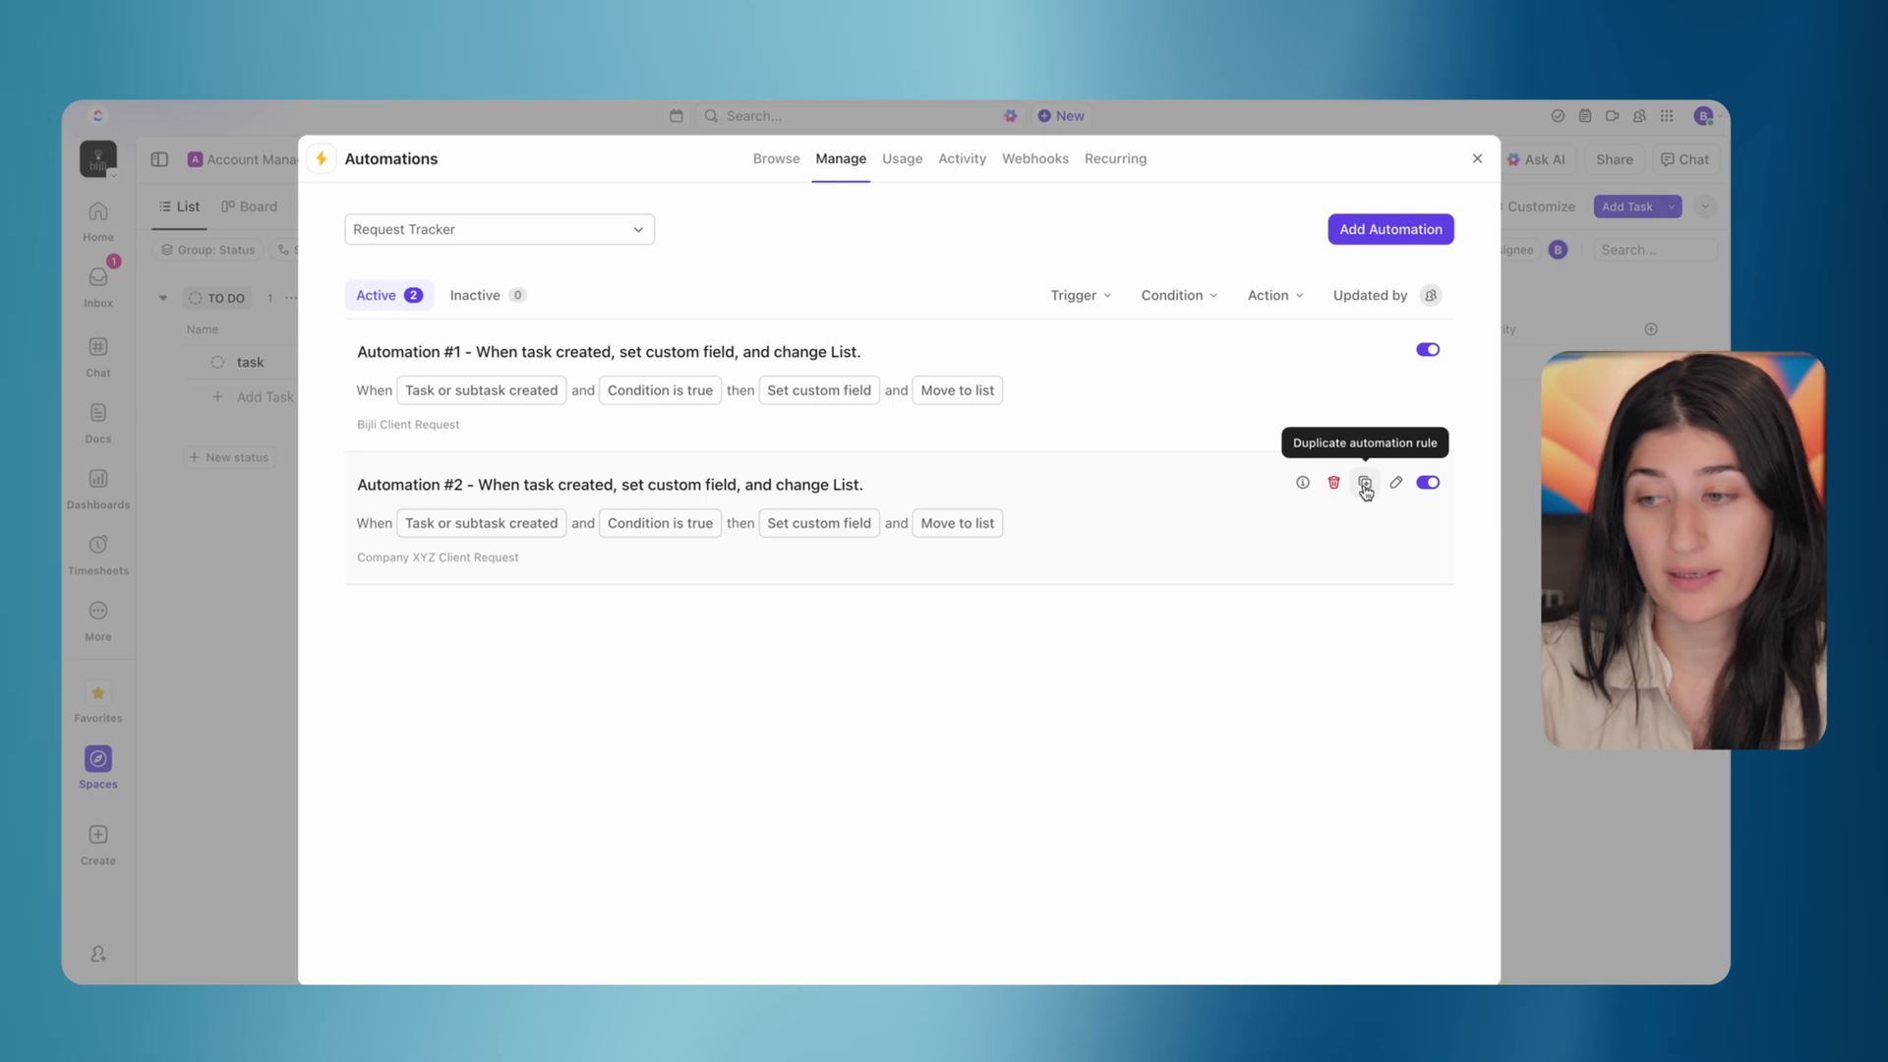
{"action": "left_click", "coordinate": [1365, 485]}
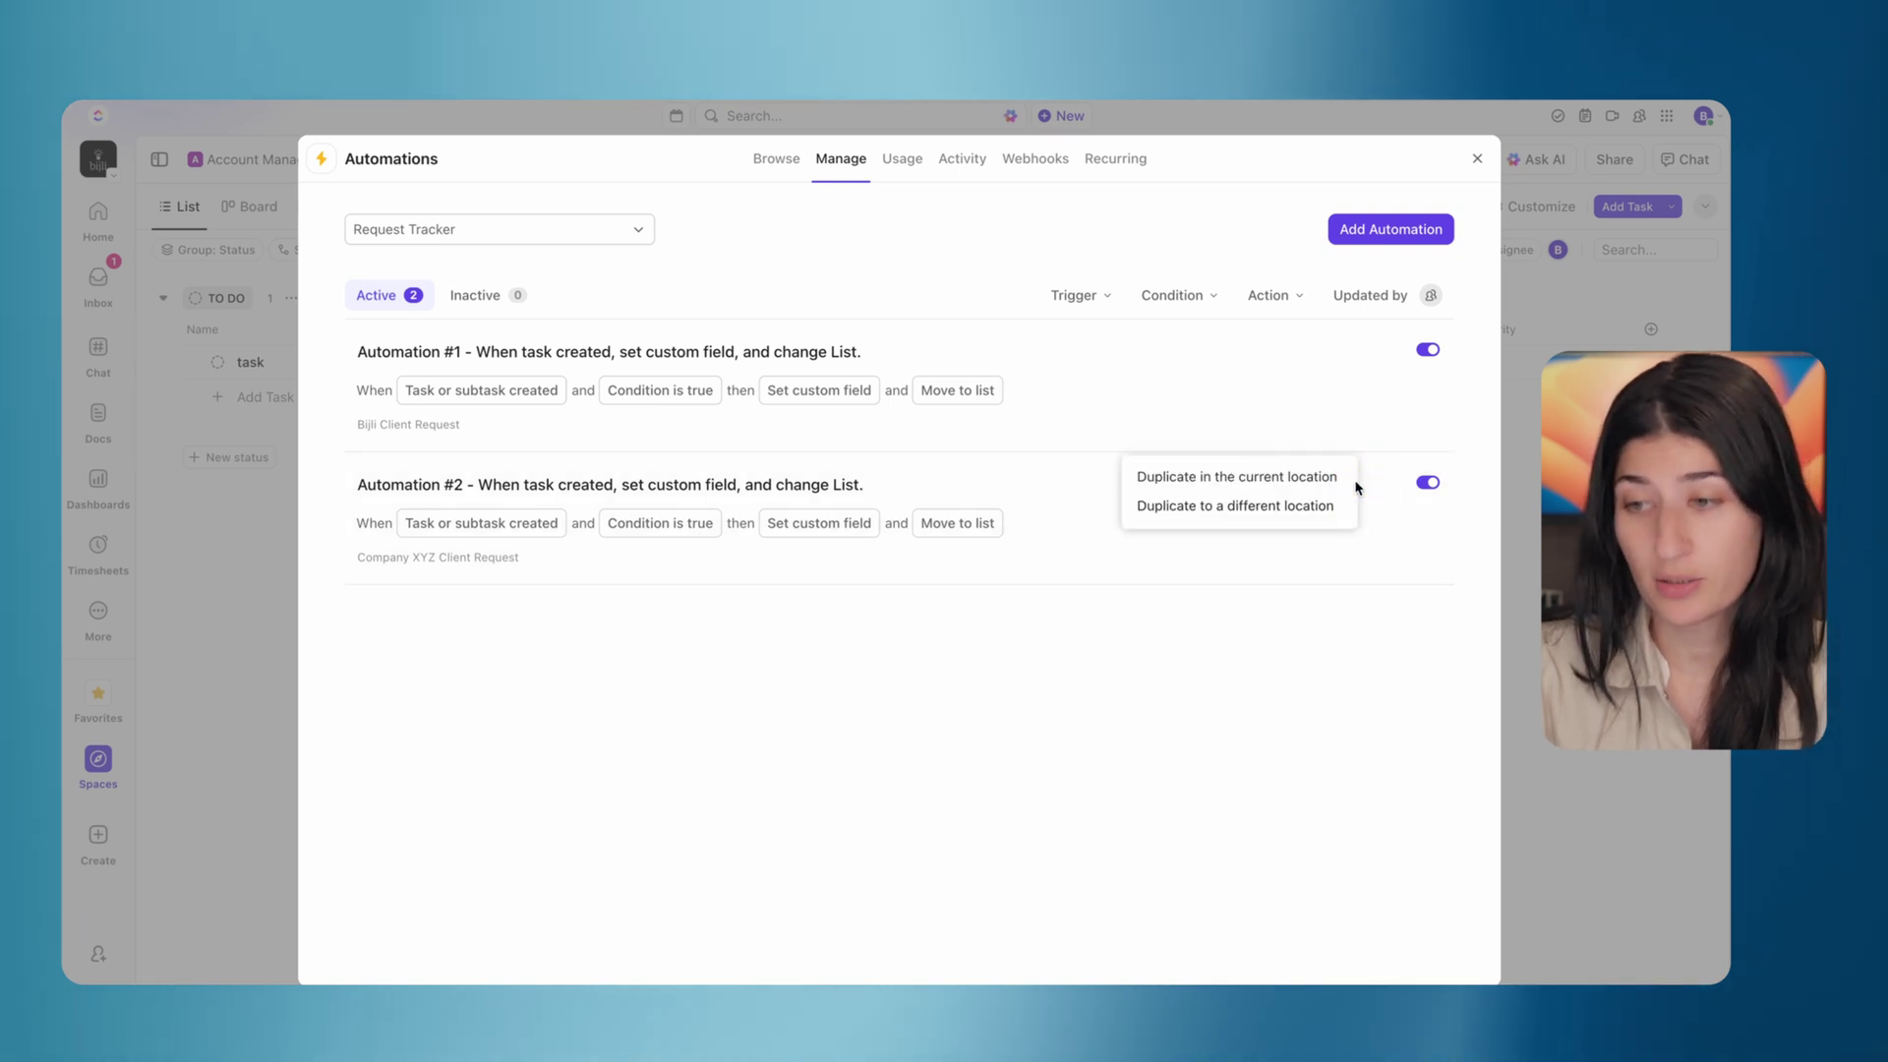
Duplicate Automation #2 so Requestor Scale Marketing tasks move to the Scale Marketing list
{"action": "left_click", "coordinate": [1283, 479]}
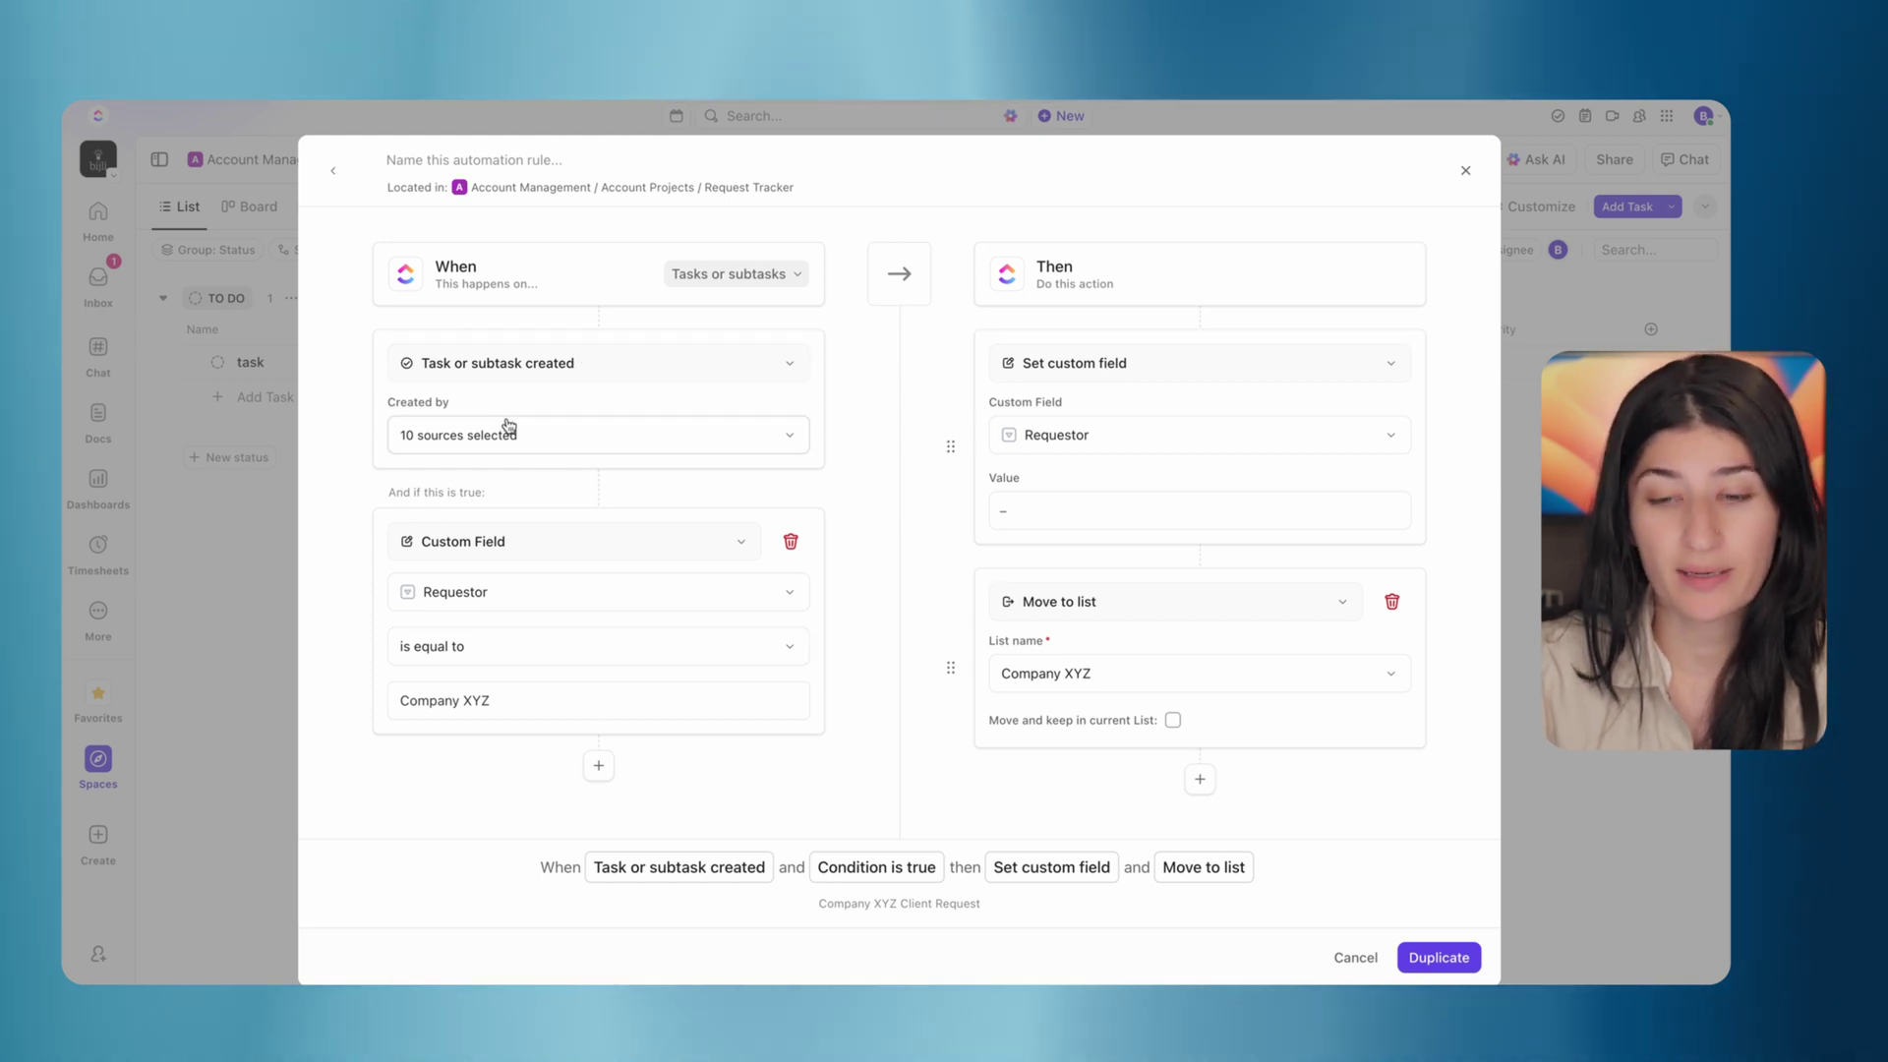
{"action": "left_click", "coordinate": [521, 700]}
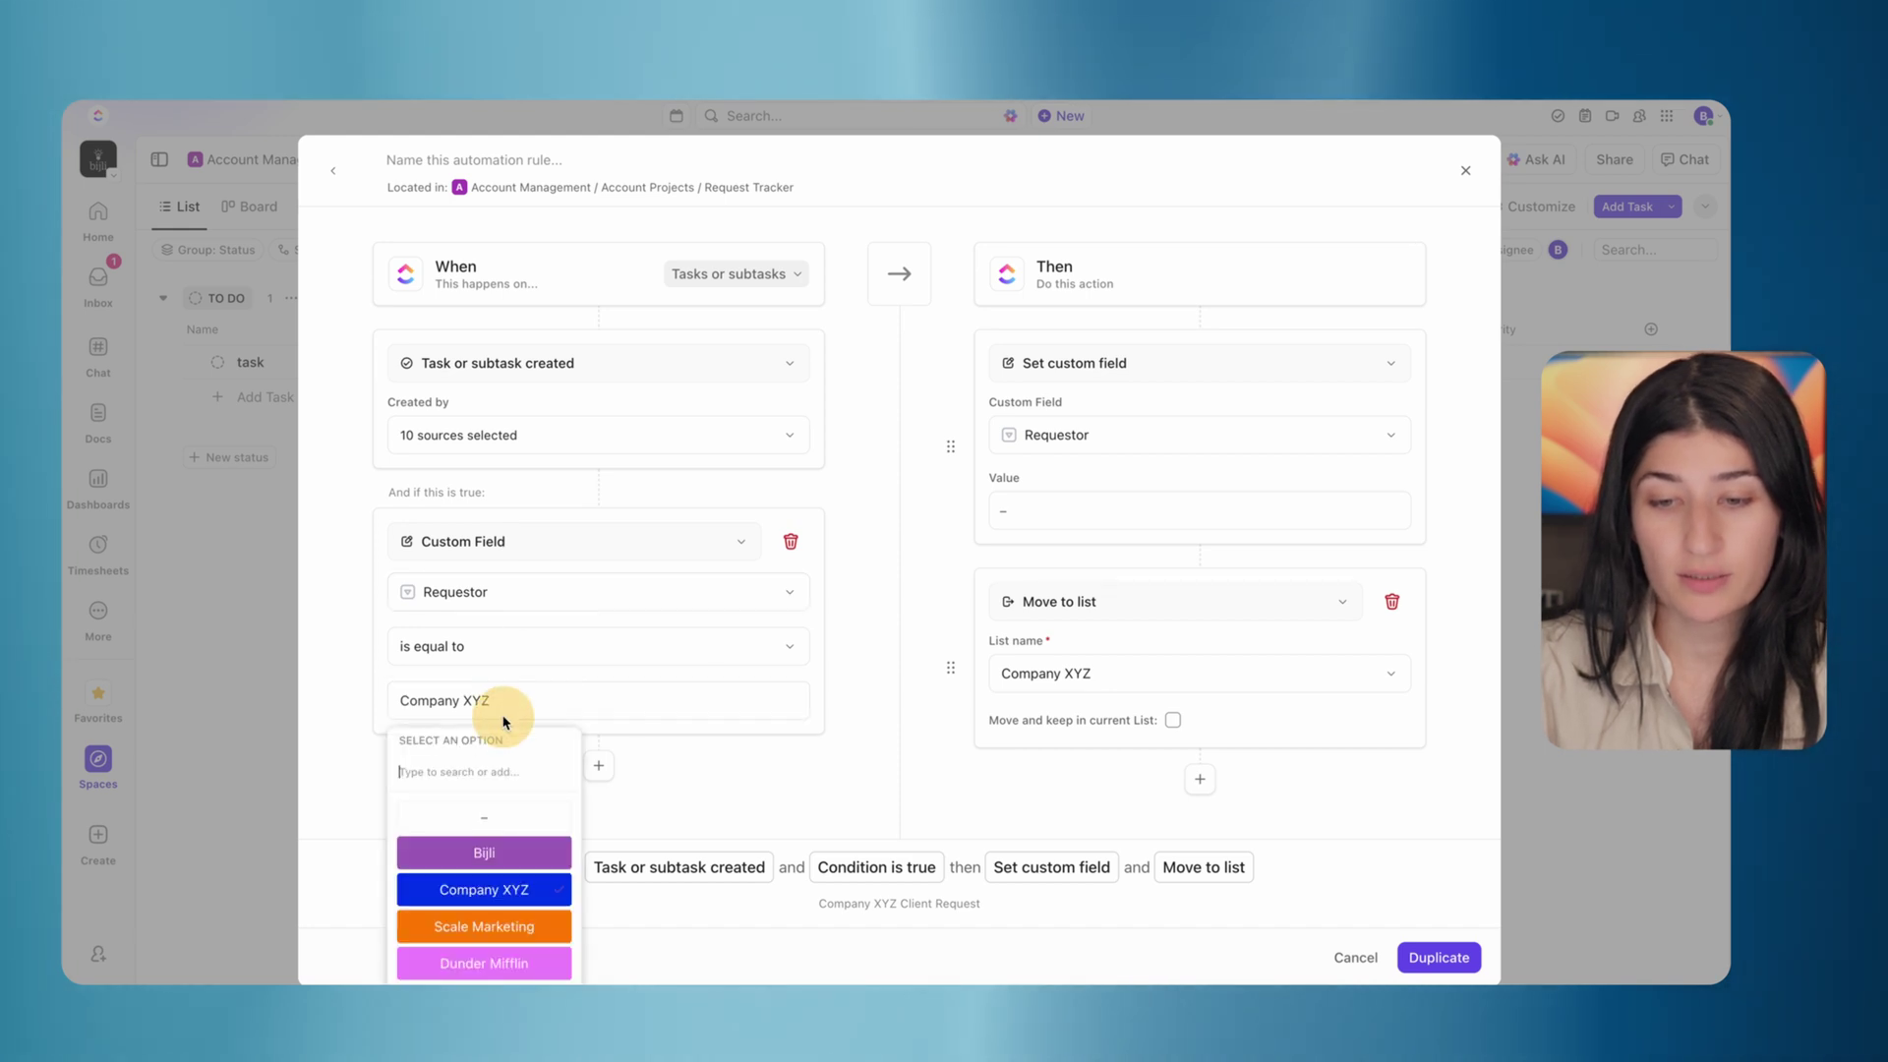
{"action": "left_click", "coordinate": [478, 932]}
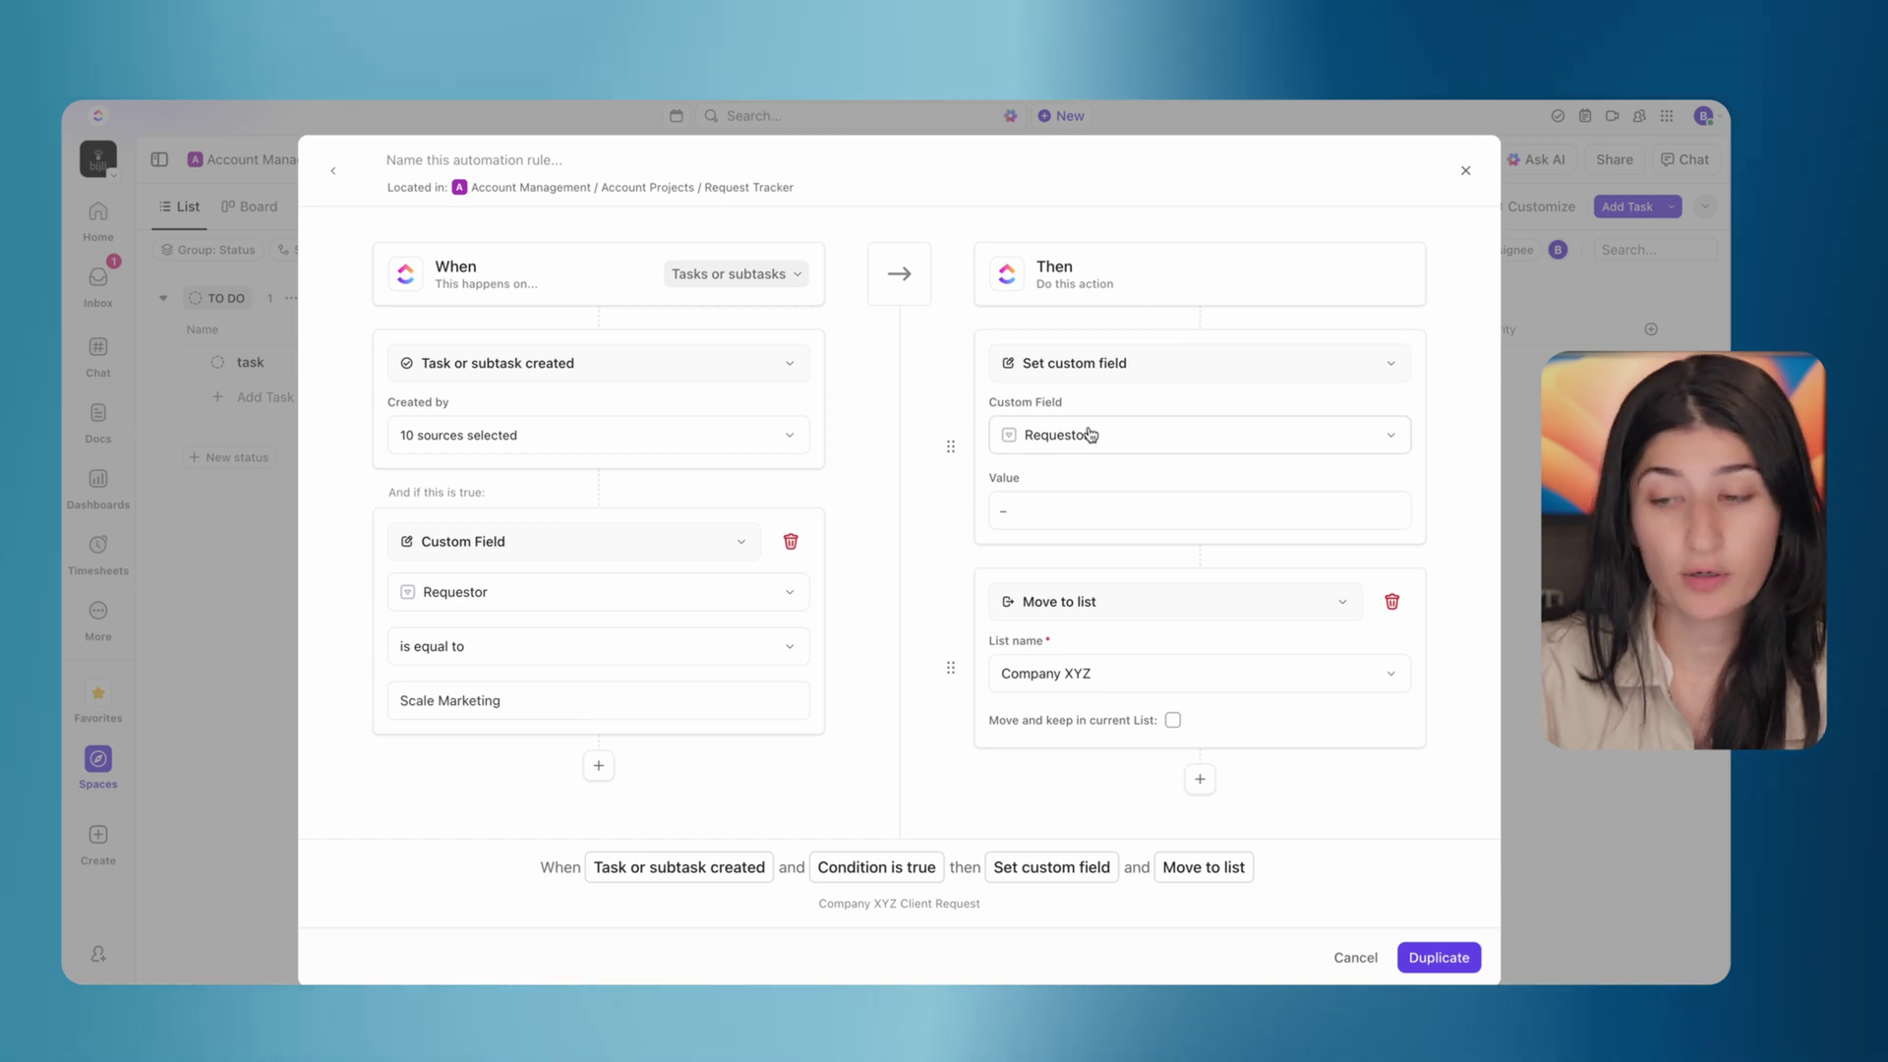
{"action": "left_click", "coordinate": [1072, 675]}
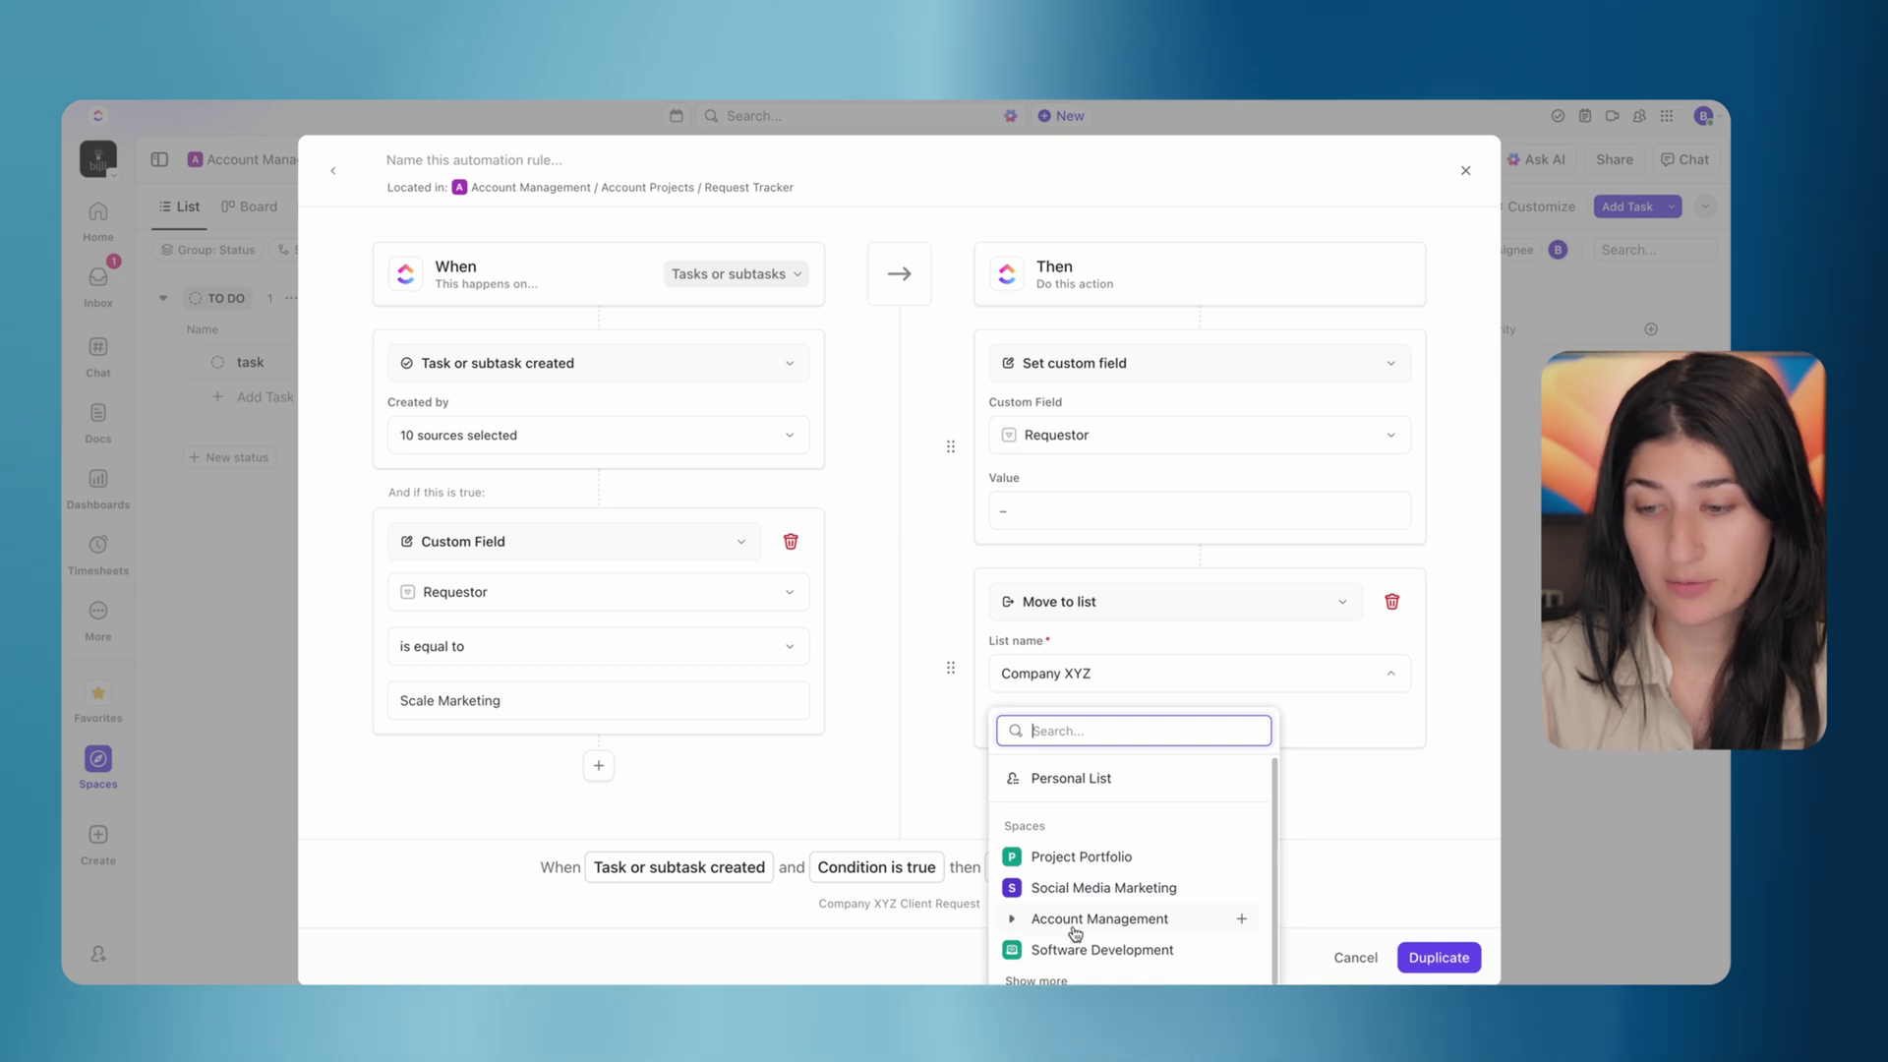
{"action": "left_click", "coordinate": [1012, 921]}
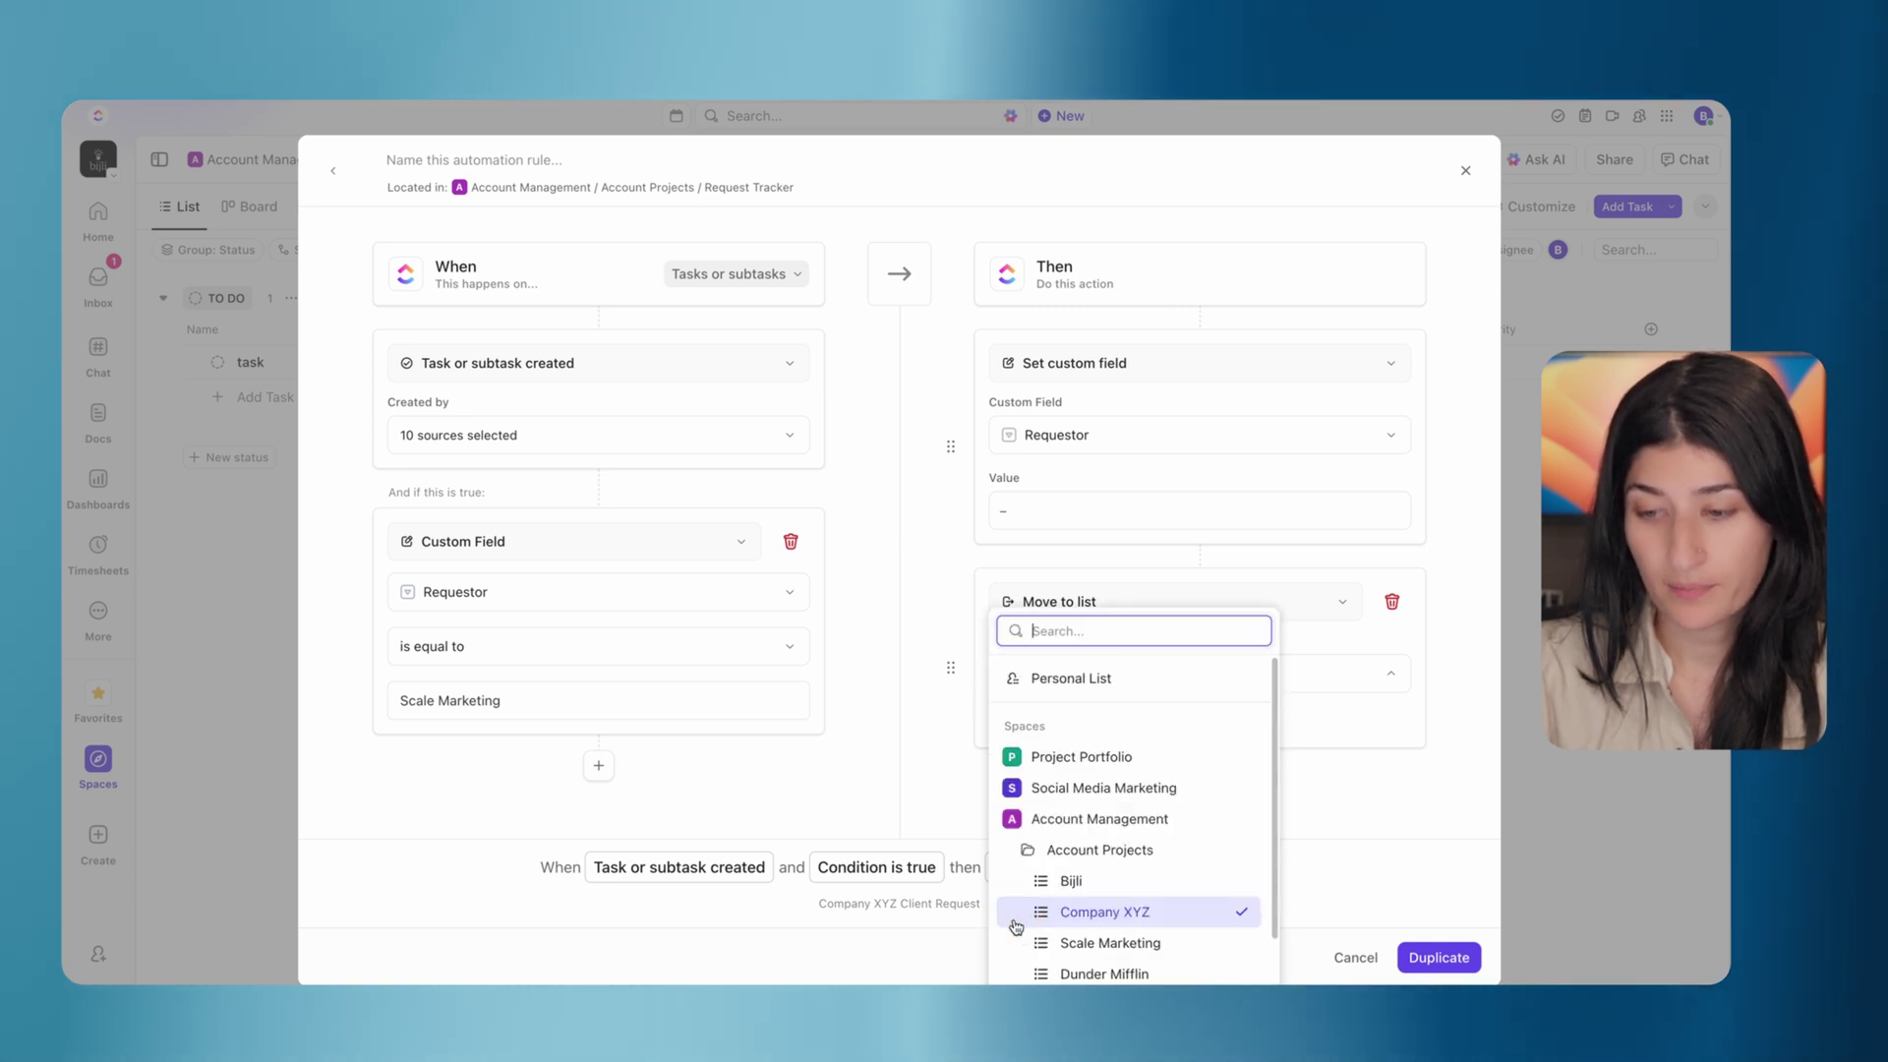
{"action": "left_click", "coordinate": [1135, 944]}
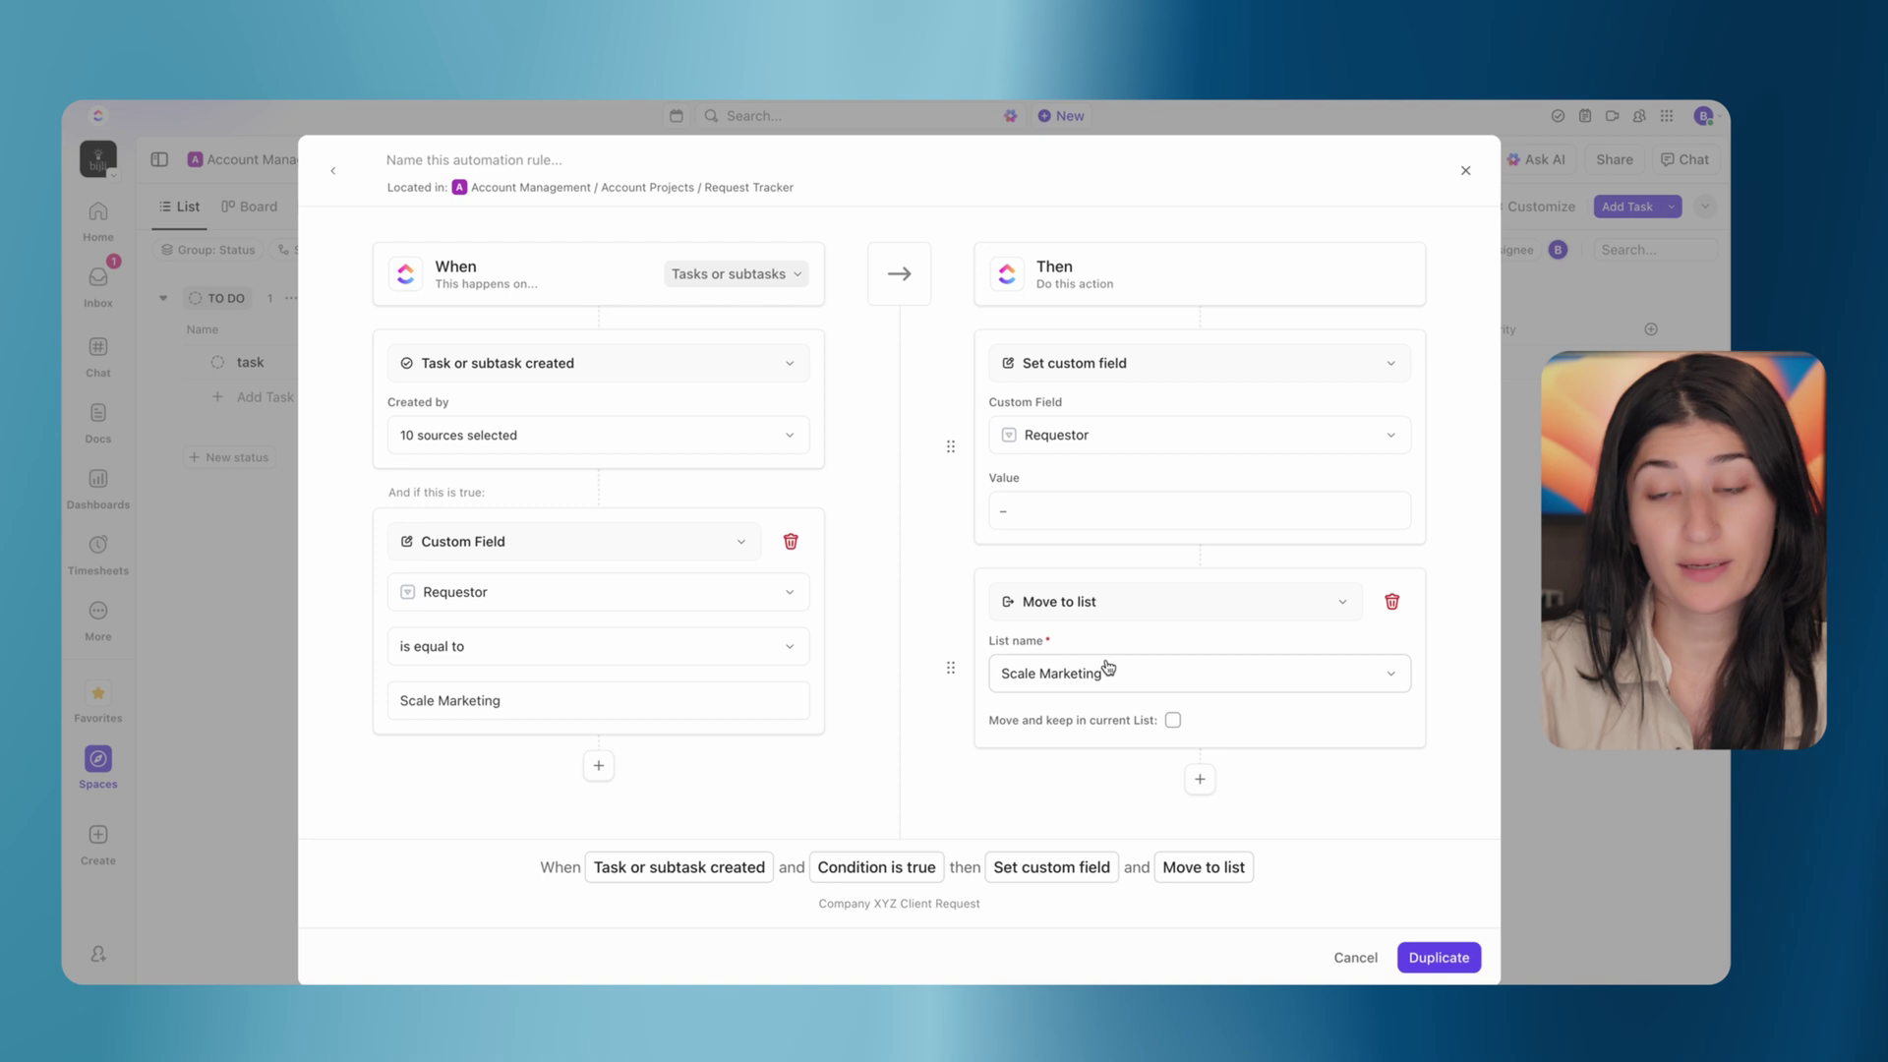
Rename the duplicate to 'Scale Marketing Client Request' and save it
{"action": "left_click_drag", "start_coordinate": [819, 903], "coordinate": [897, 903]}
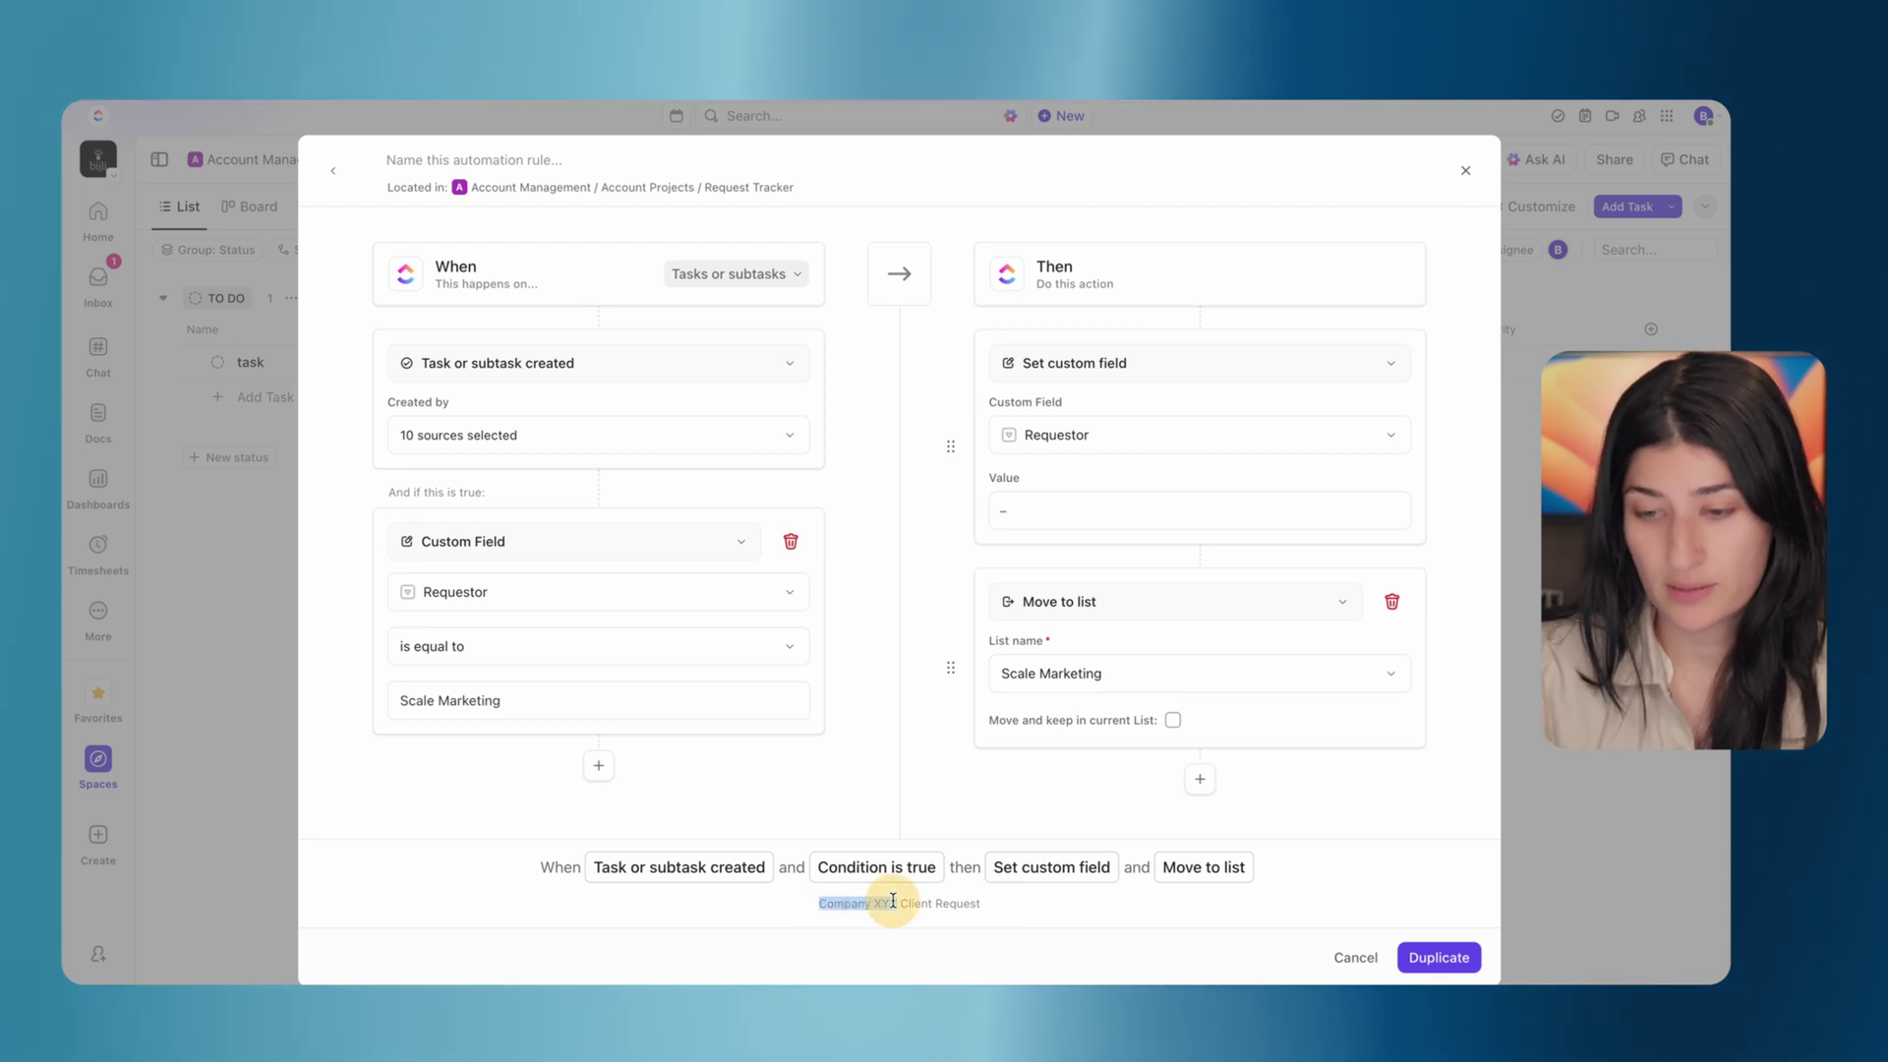
{"action": "type", "text": "Scale Marketing"}
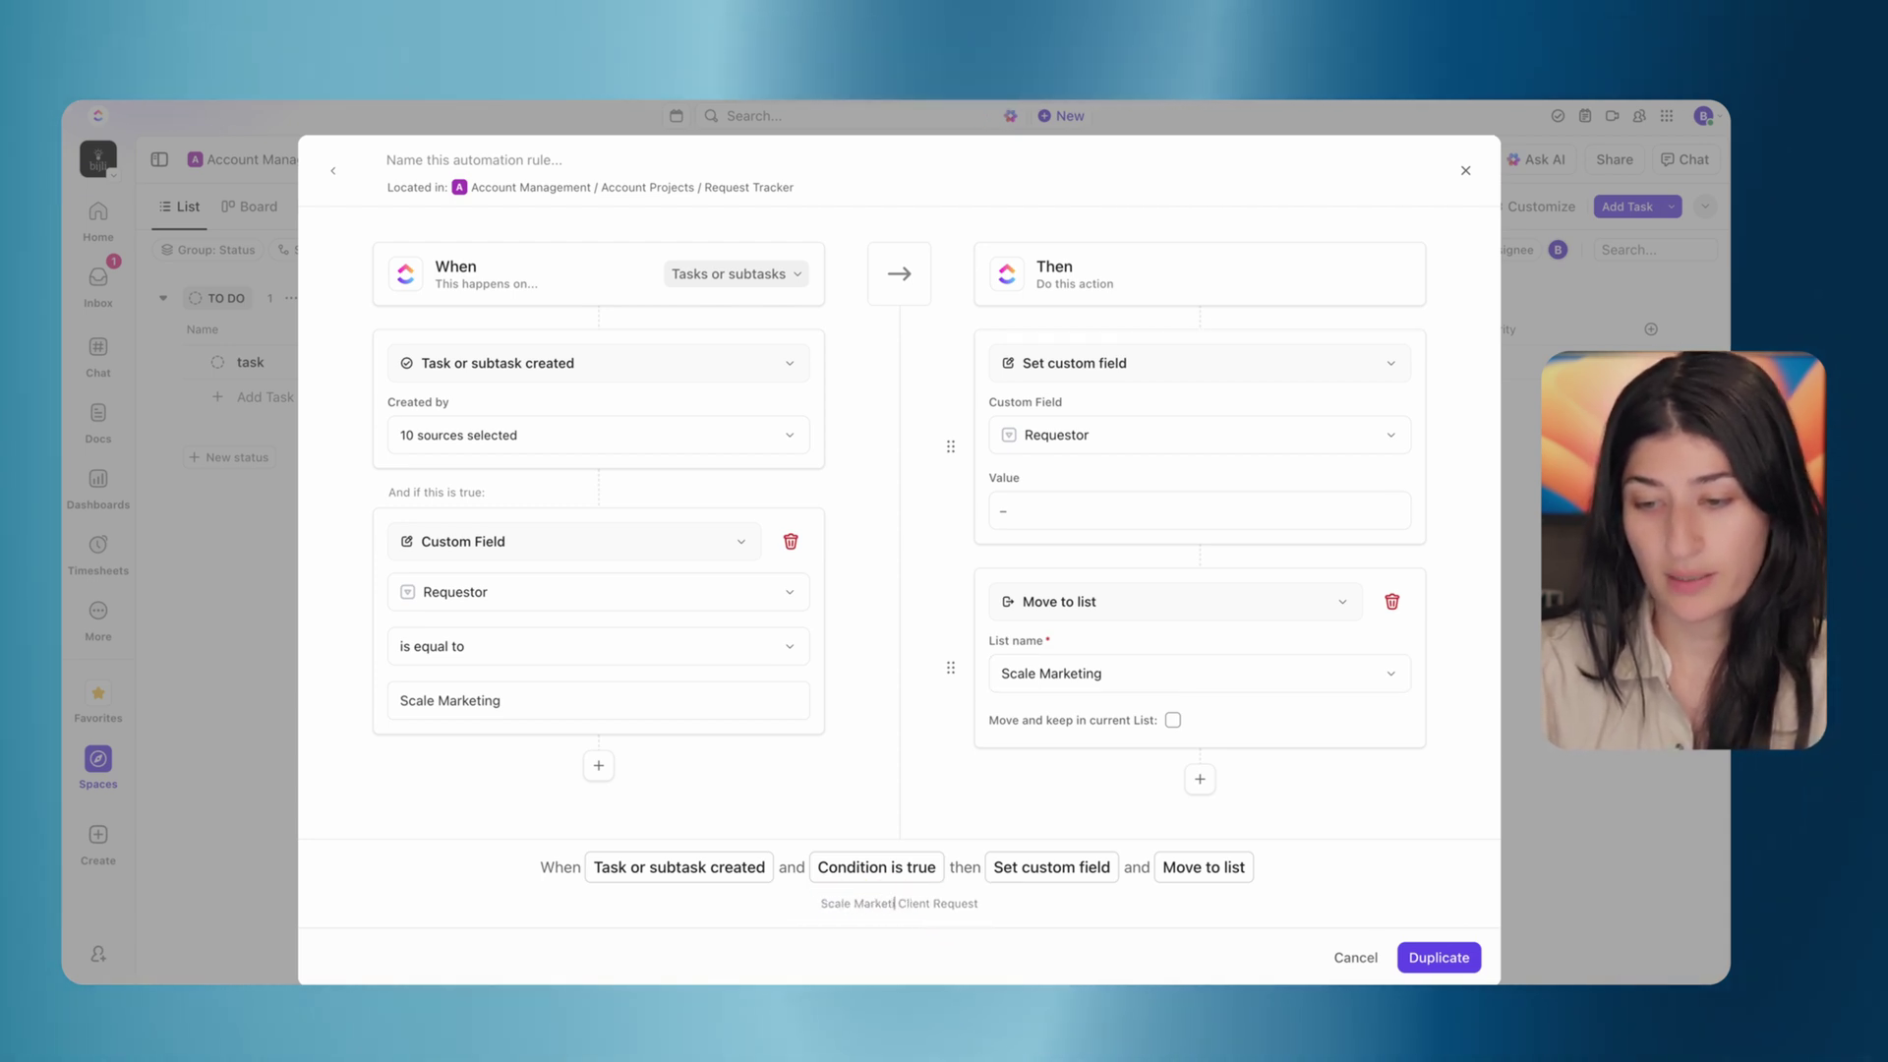
{"action": "left_click", "coordinate": [1438, 957]}
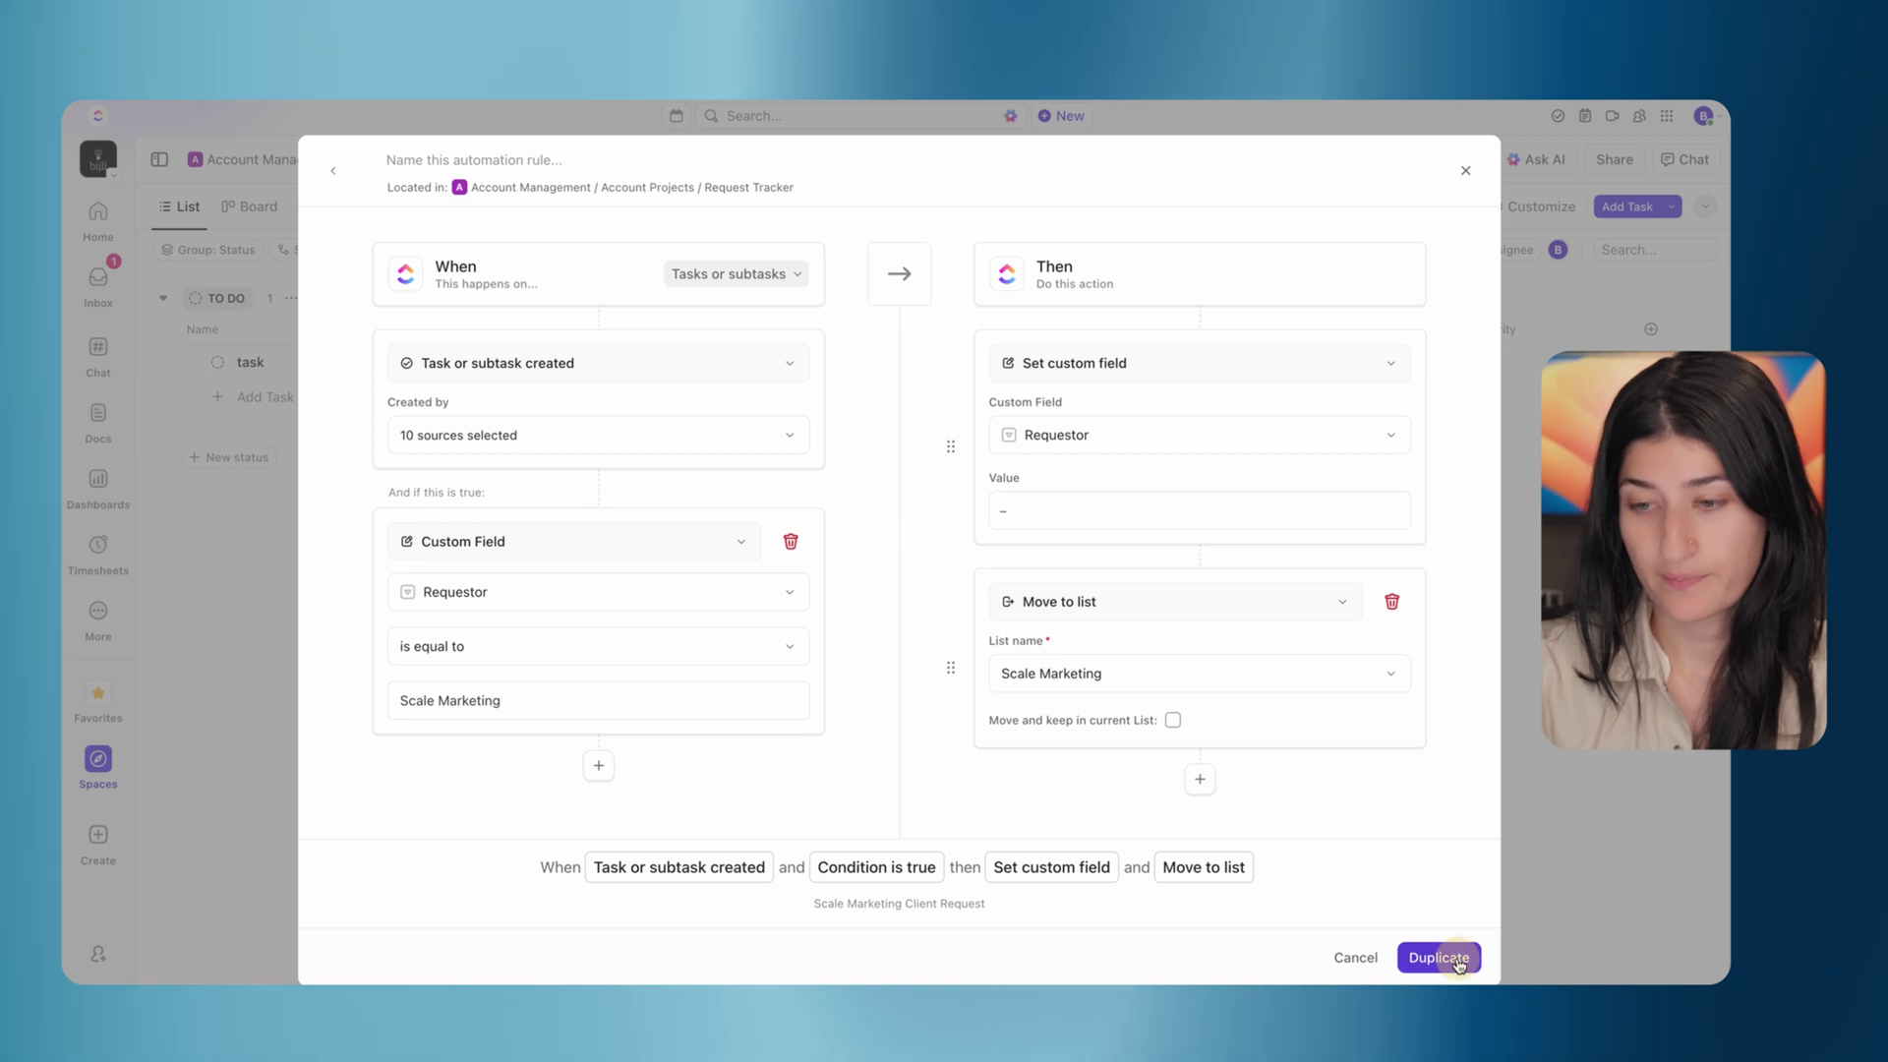
{"action": "key", "text": "Escape"}
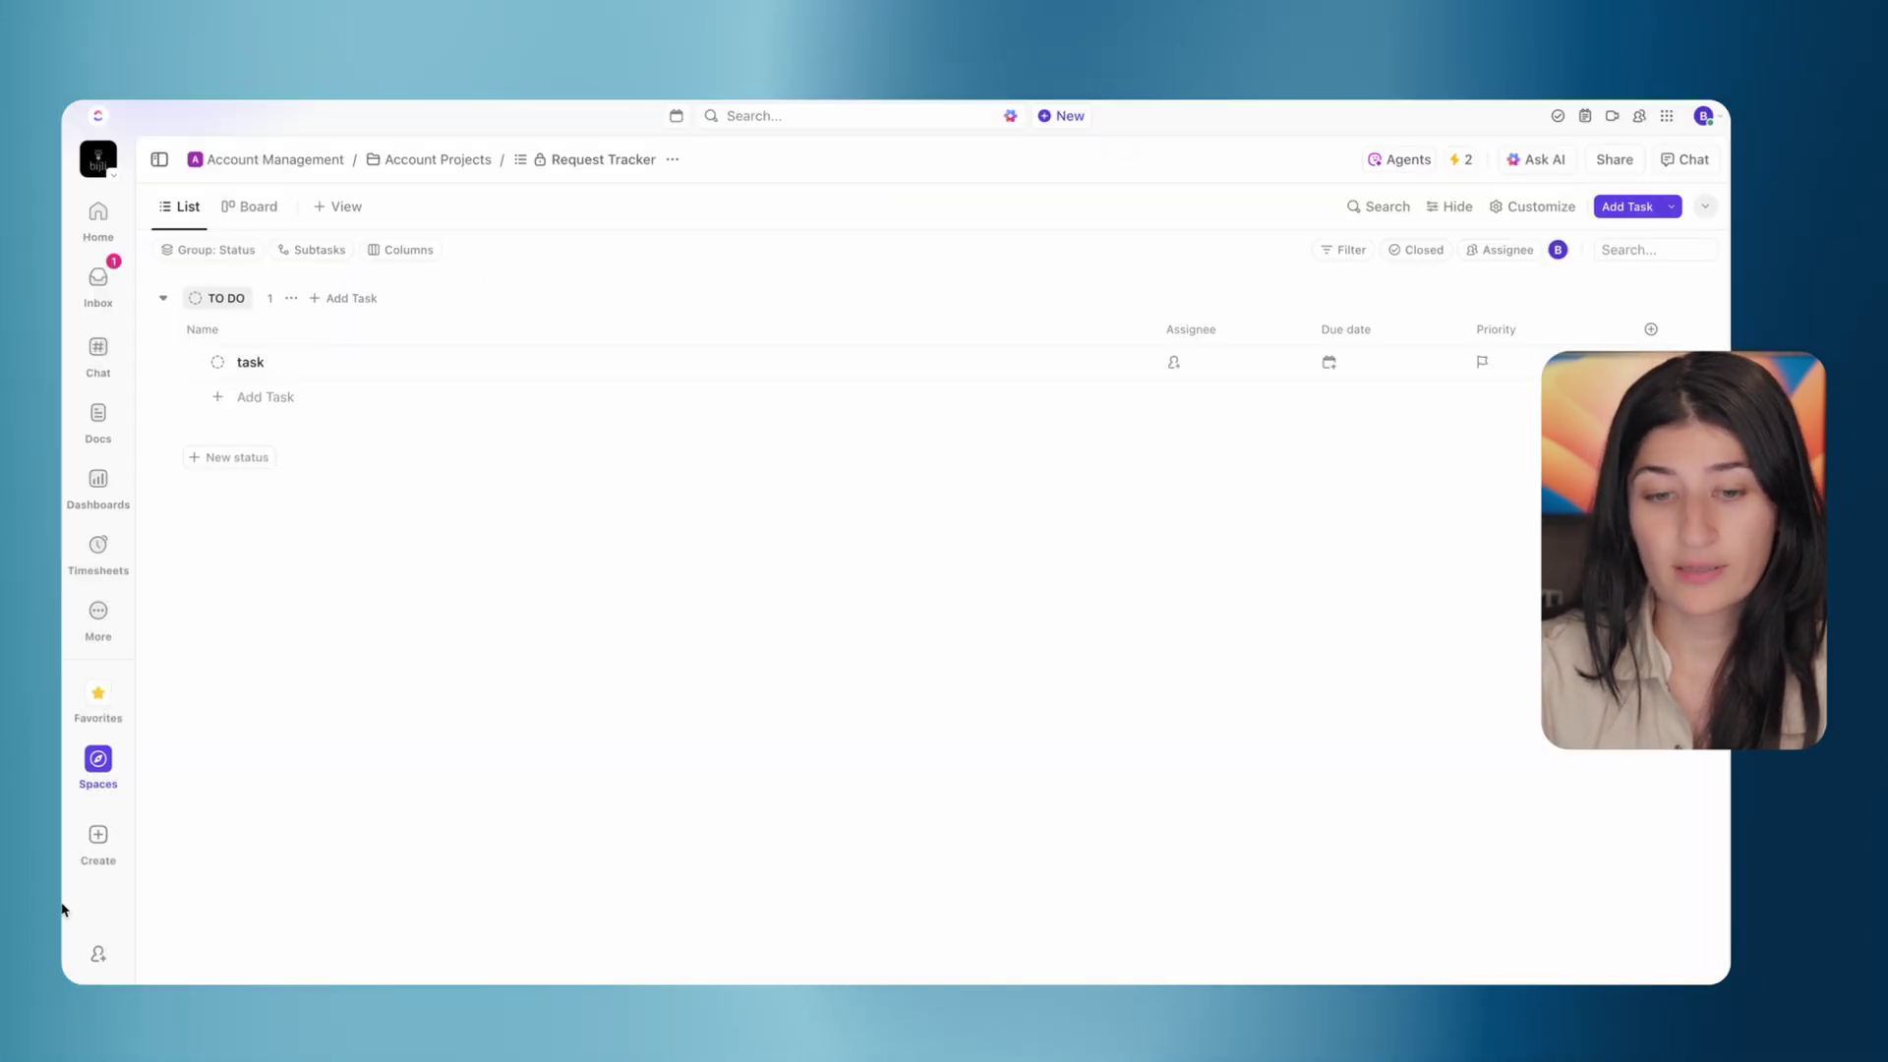
Open the All Accounts table under Account Management and scroll right to the CRF Link column
{"action": "left_click", "coordinate": [95, 758]}
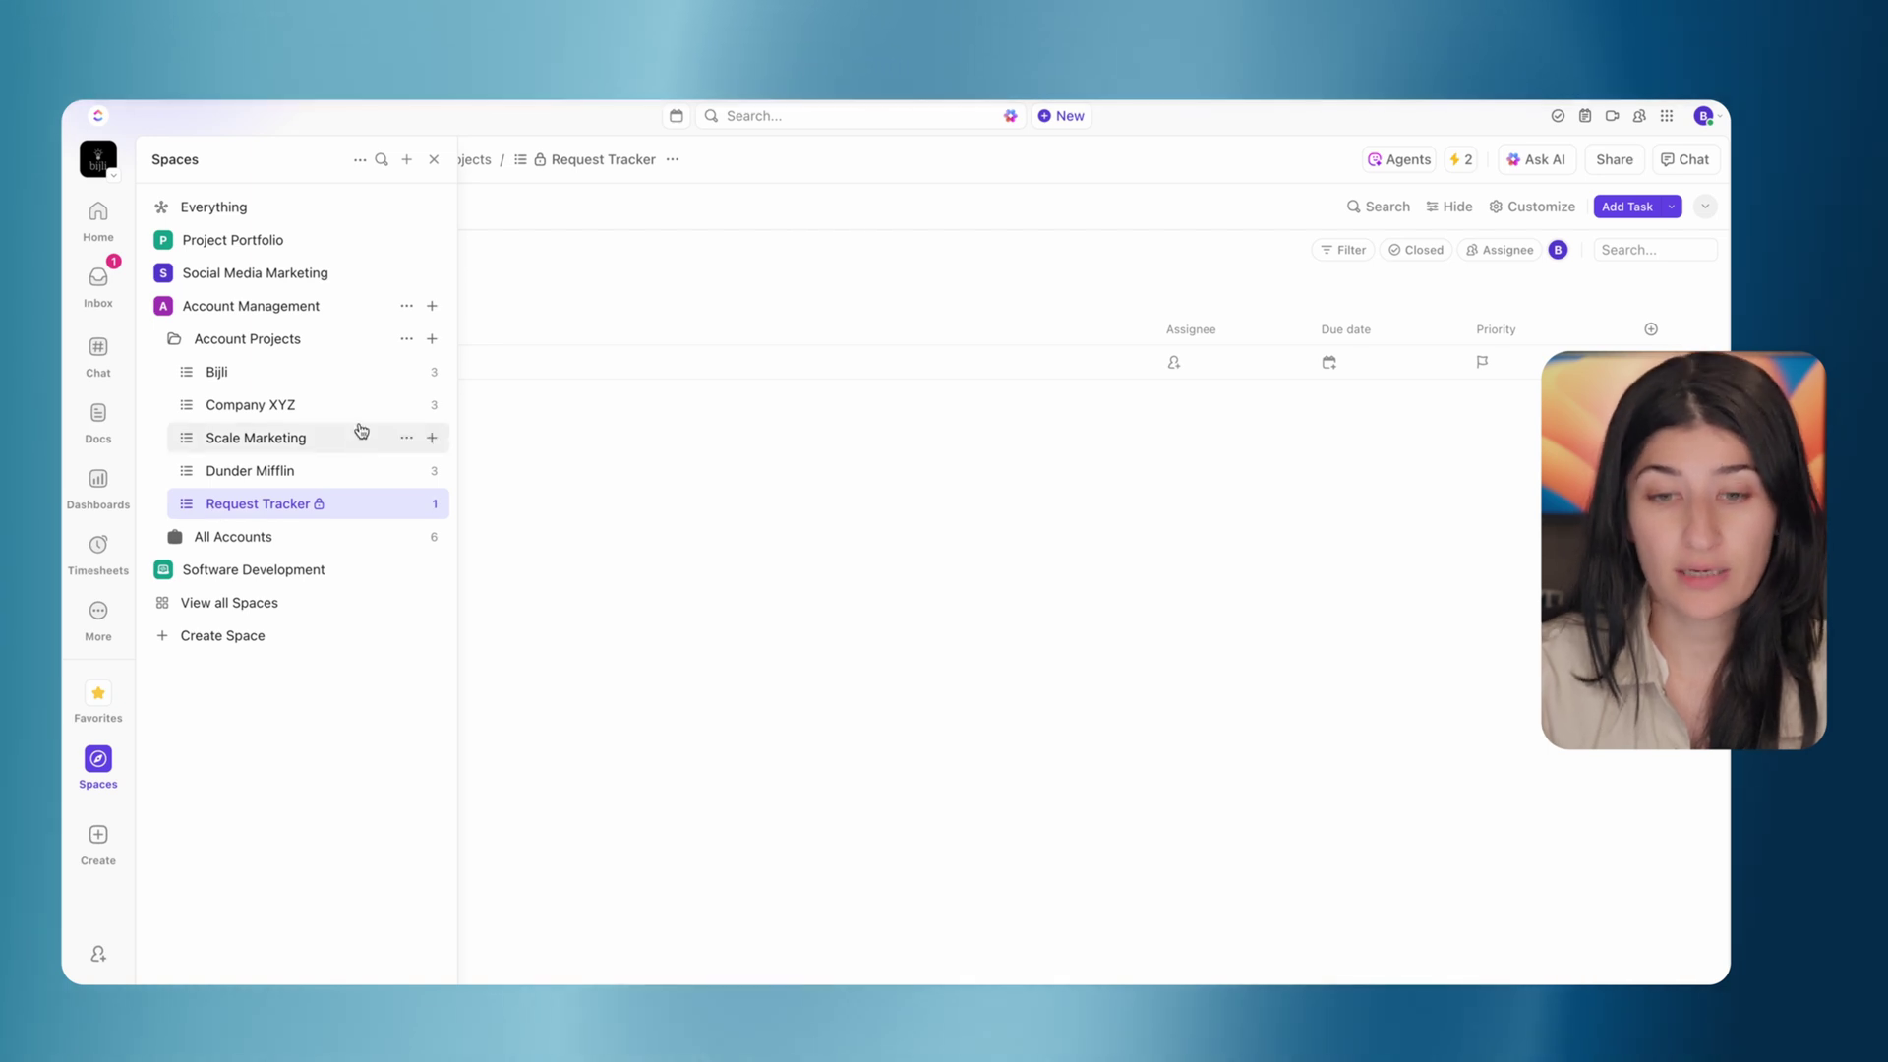
{"action": "left_click", "coordinate": [295, 536]}
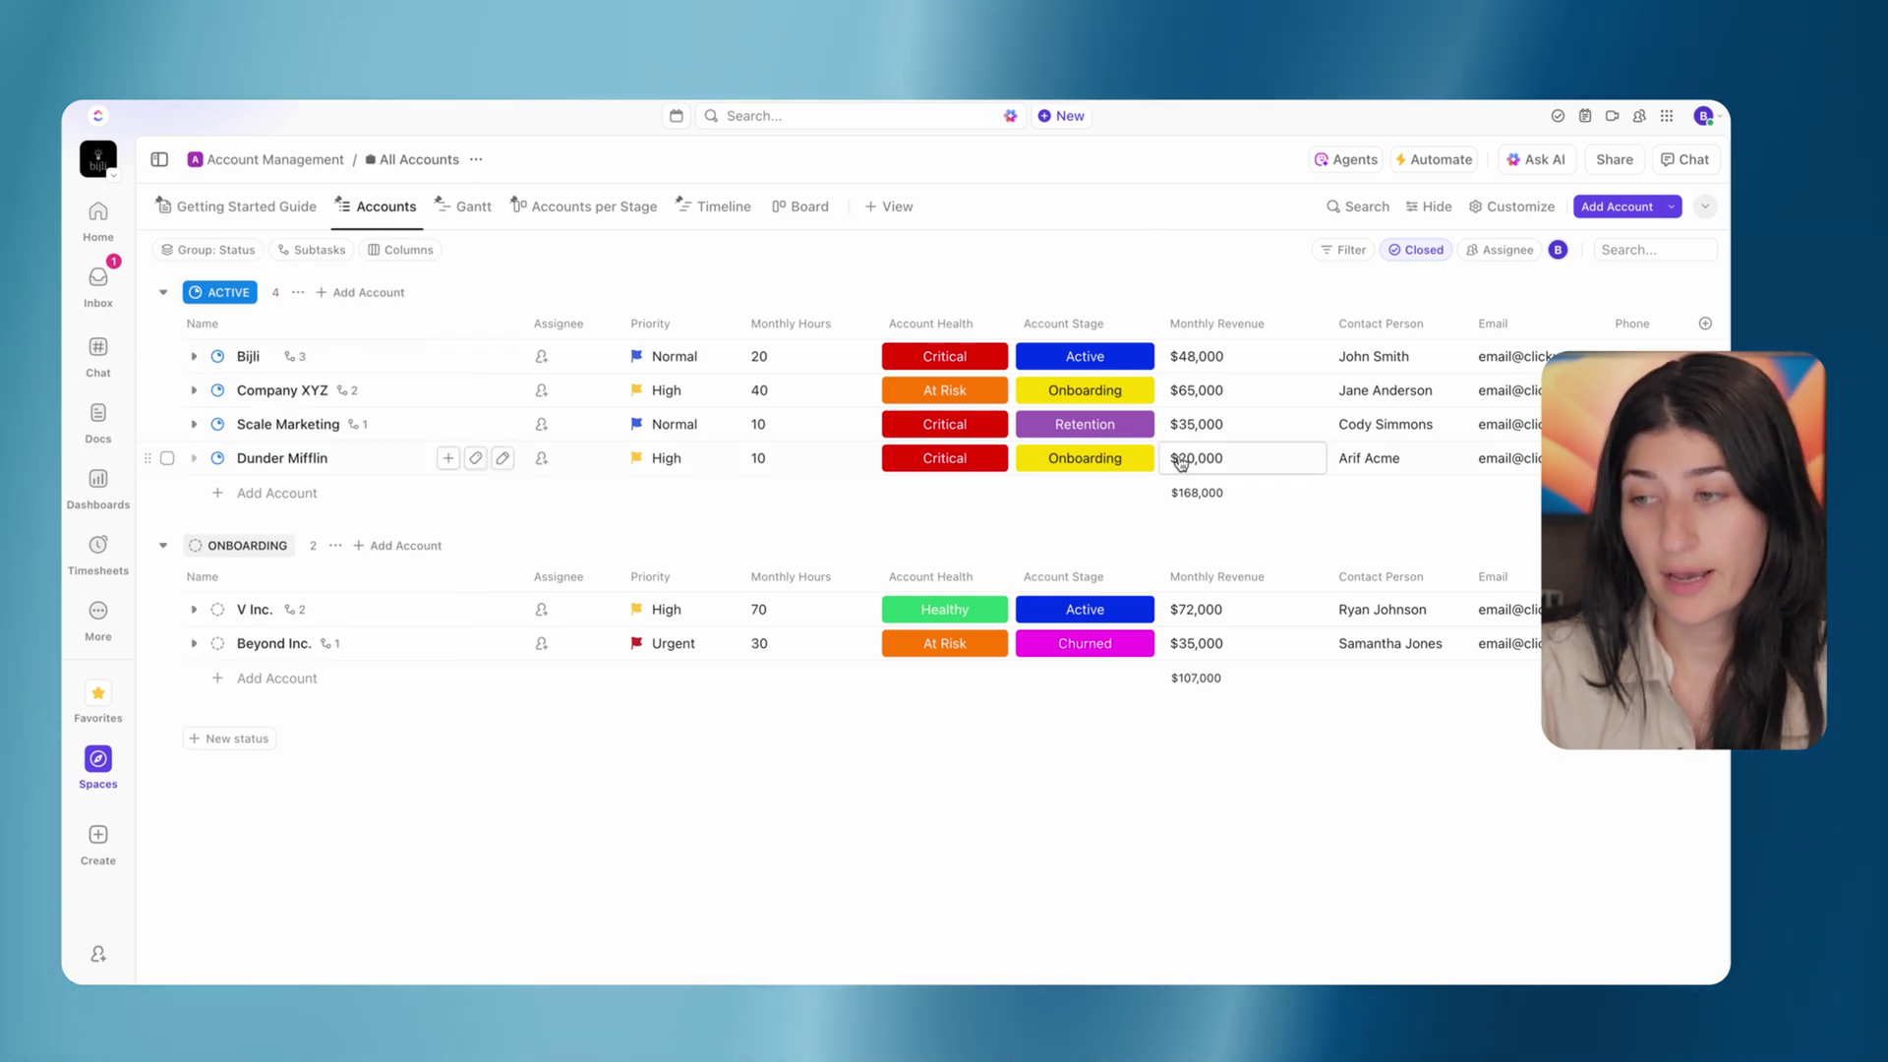
{"action": "scroll", "coordinate": [1229, 457], "scroll_direction": "right", "scroll_amount": 5}
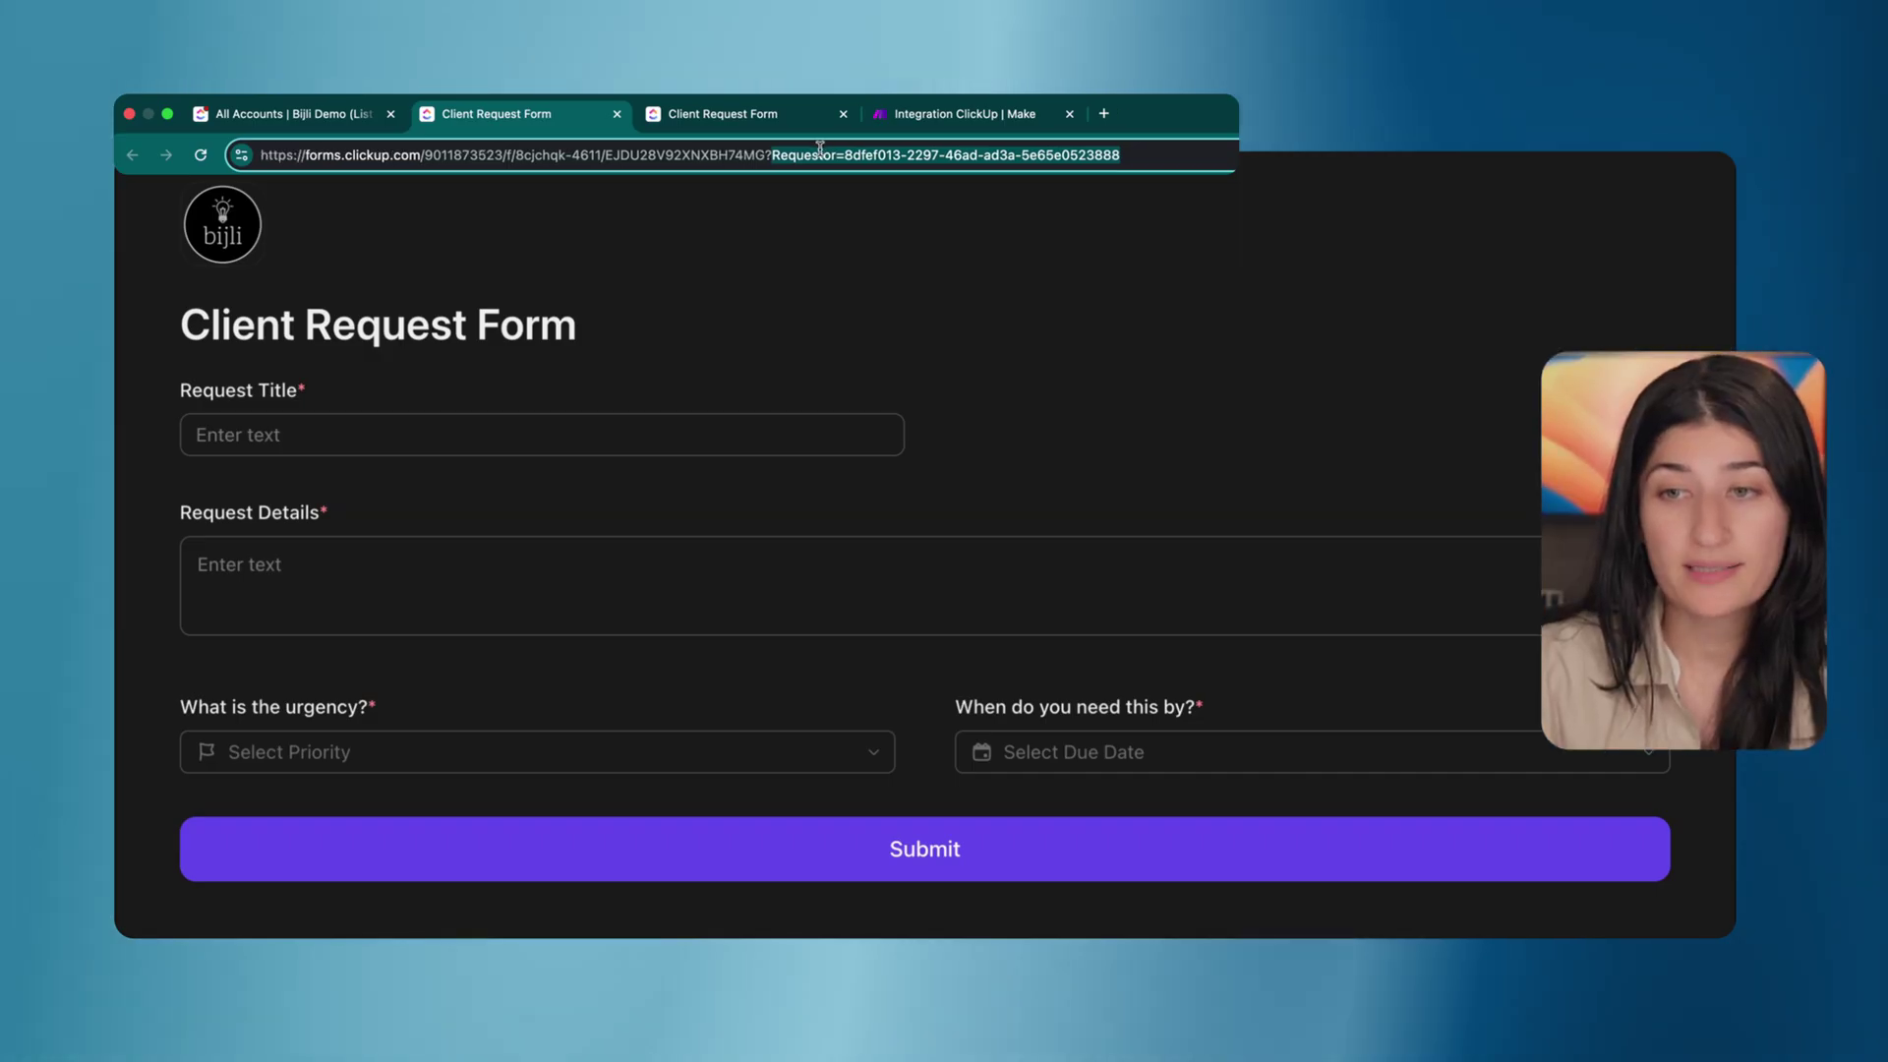
Highlight the Requestor ID in the current Client Request Form link
{"action": "double_click", "coordinate": [787, 153]}
{"action": "left_click", "coordinate": [820, 152]}
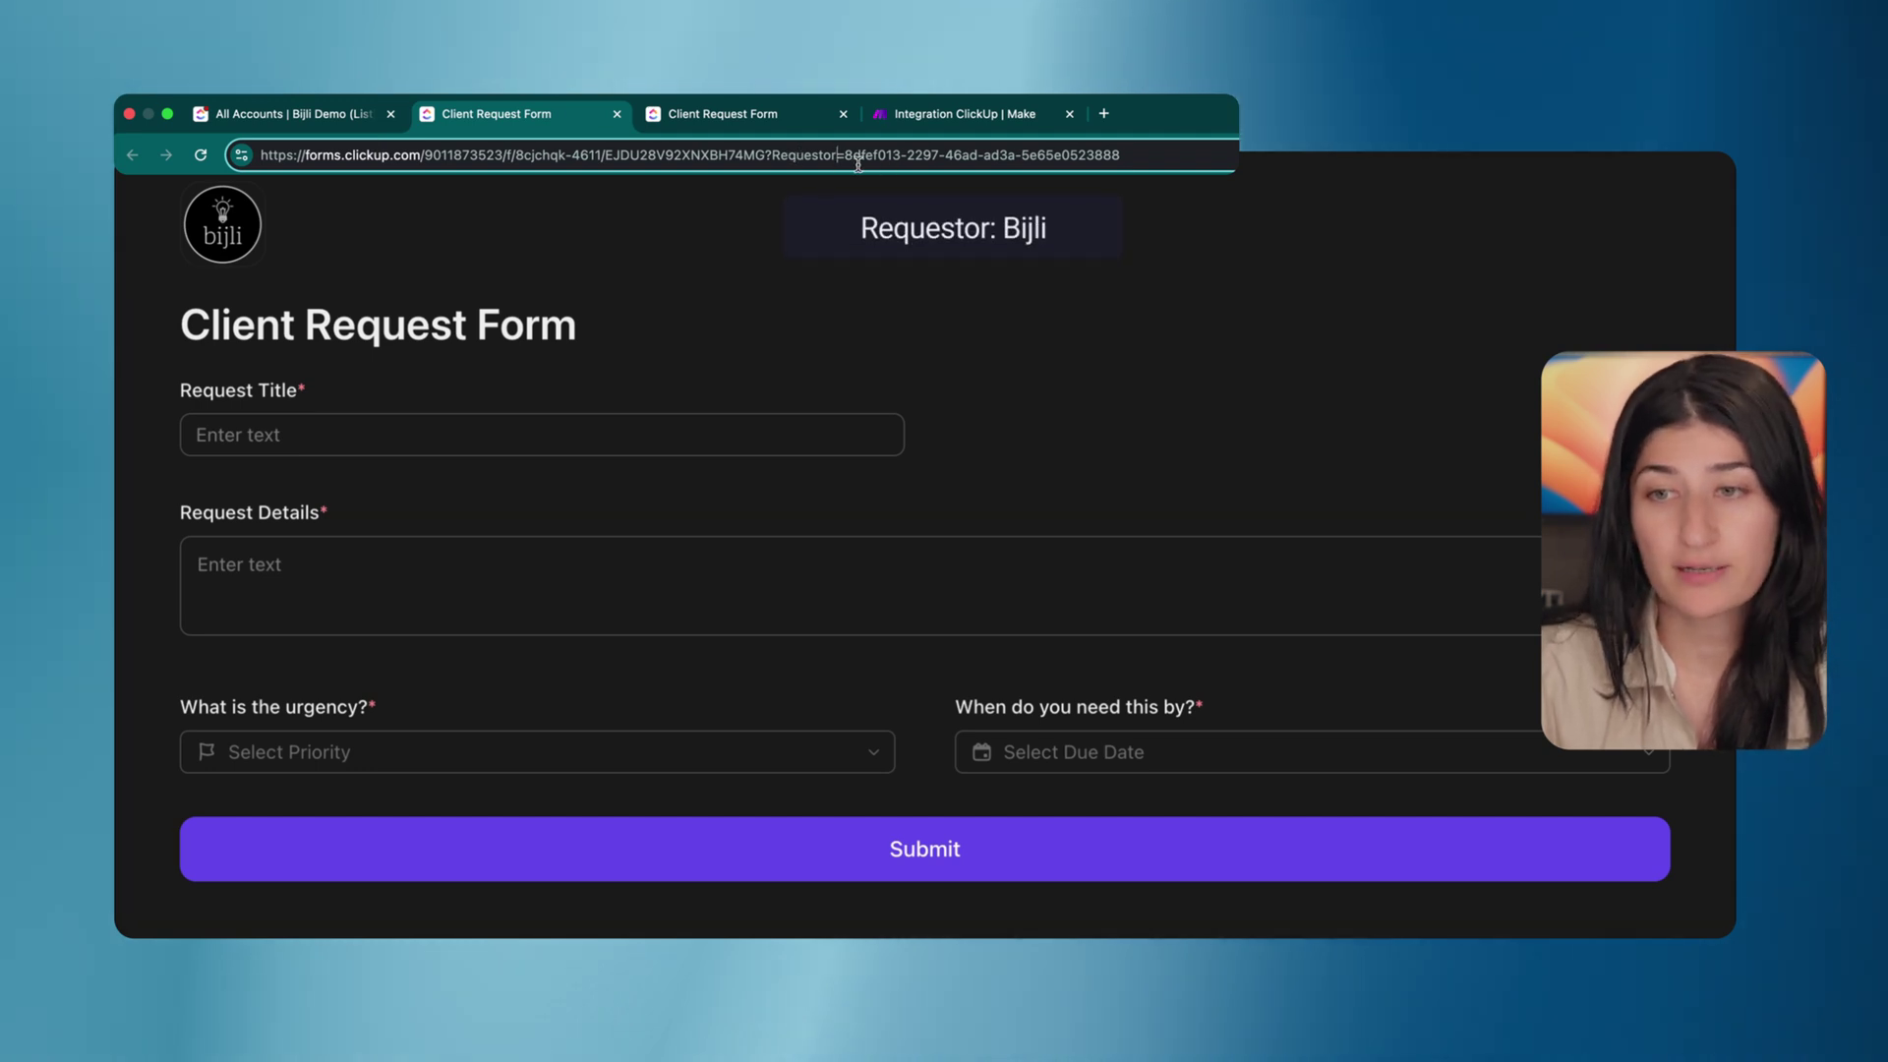
{"action": "left_click_drag", "start_coordinate": [845, 155], "coordinate": [1121, 155]}
Highlight the different Requestor ID in the other Client Request Form tab's link
{"action": "left_click", "coordinate": [771, 116]}
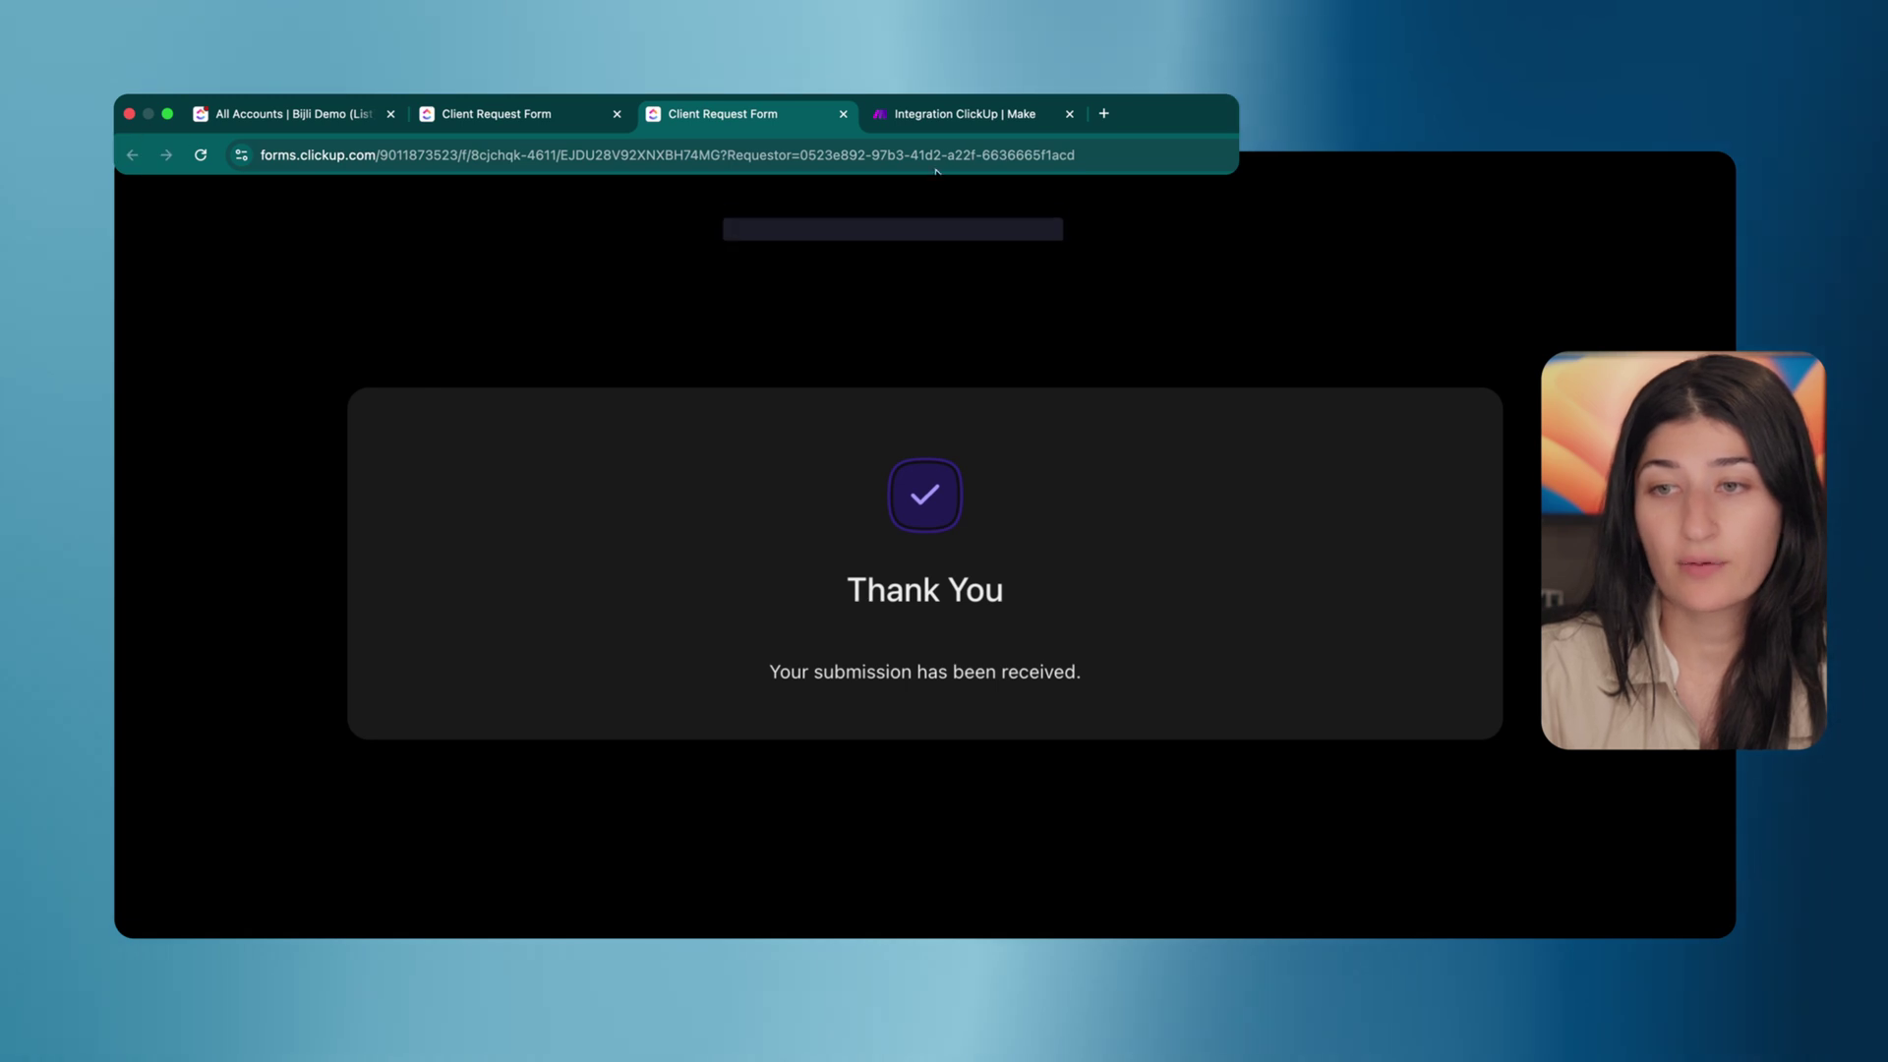
{"action": "left_click_drag", "start_coordinate": [808, 155], "coordinate": [1081, 155]}
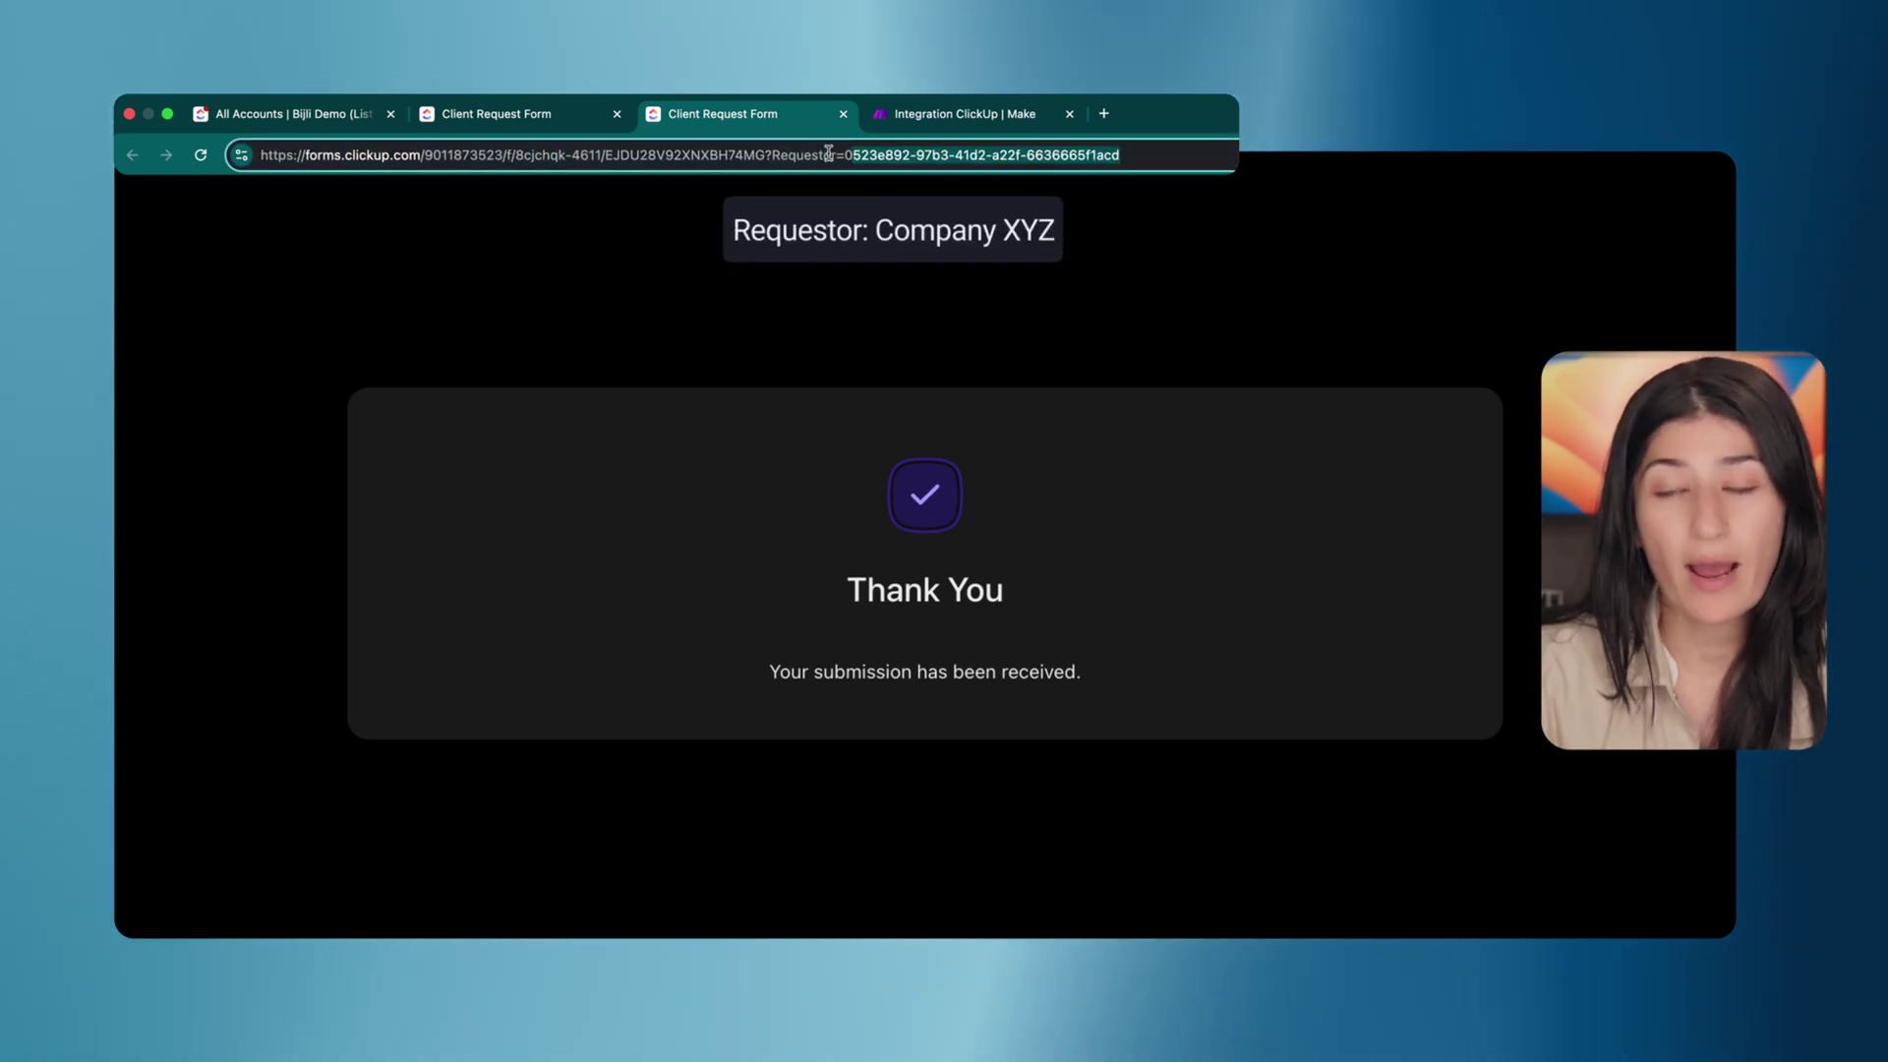
{"action": "left_click_drag", "start_coordinate": [845, 155], "coordinate": [1121, 156]}
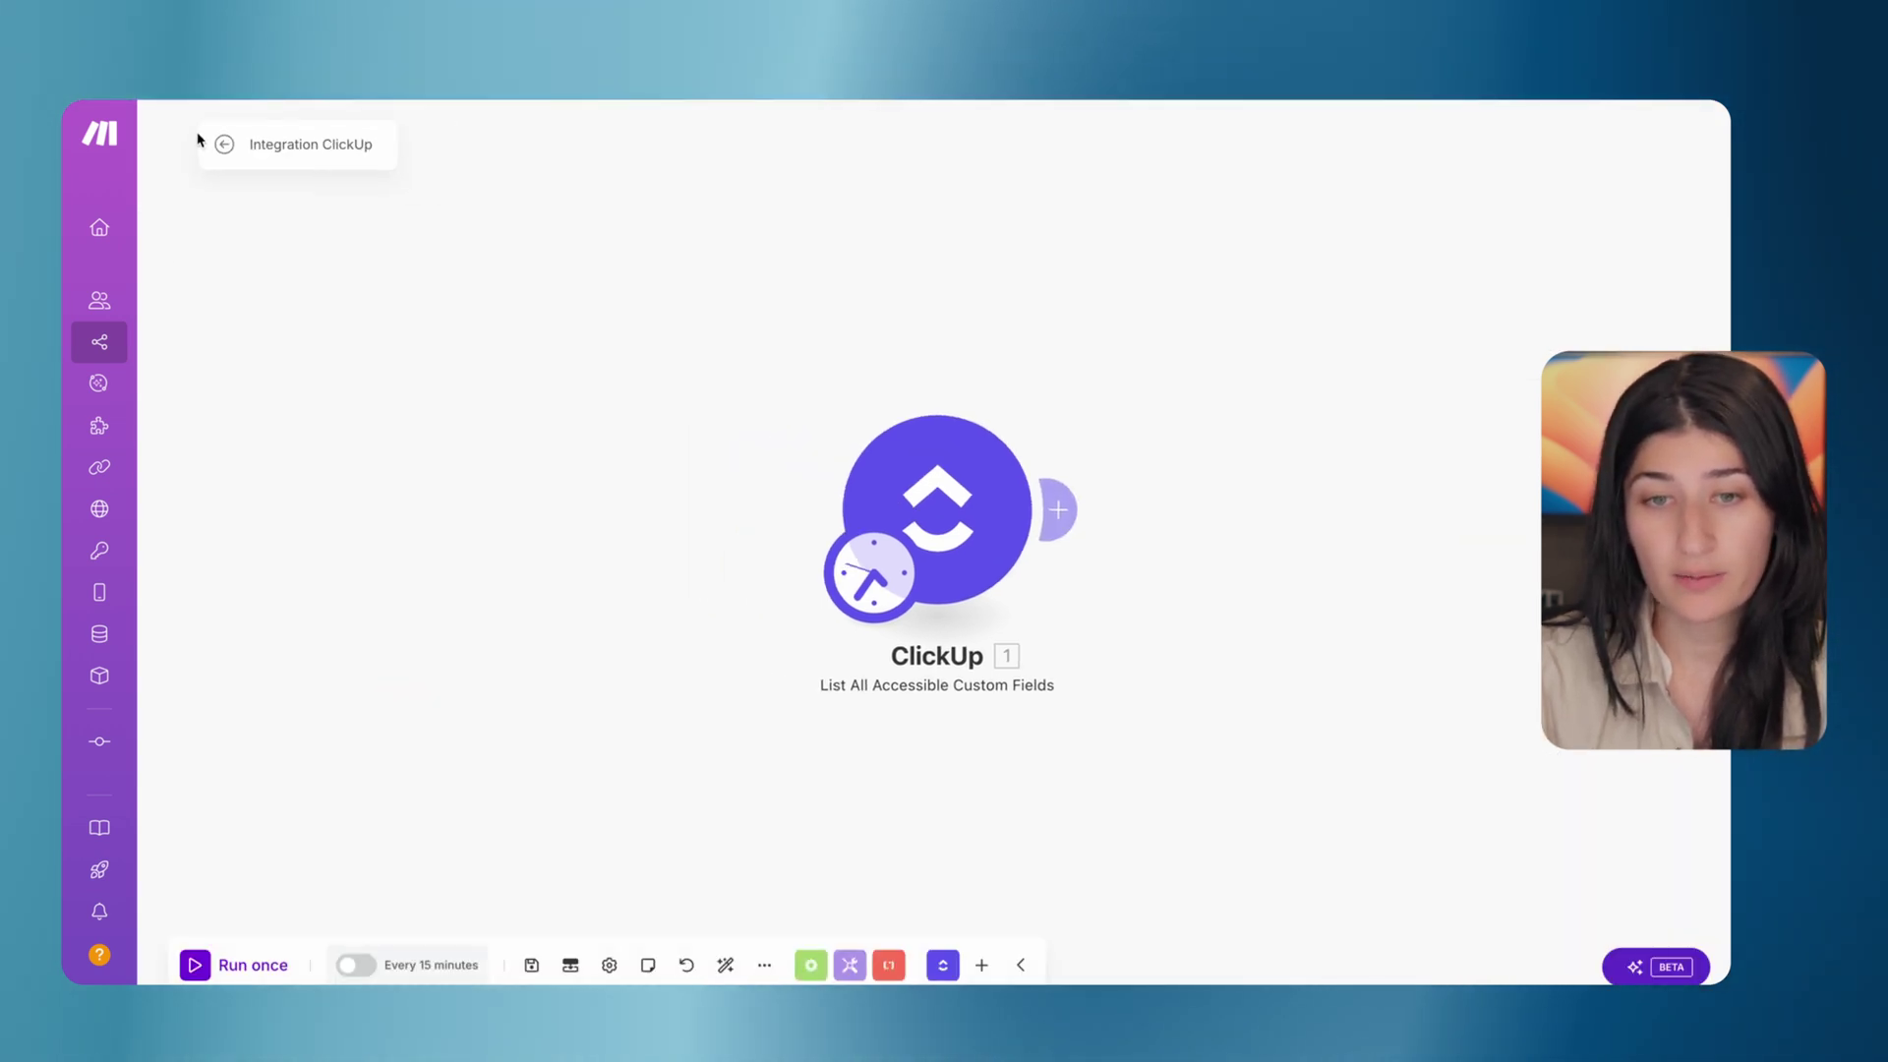
{"action": "mouse_move", "coordinate": [279, 355]}
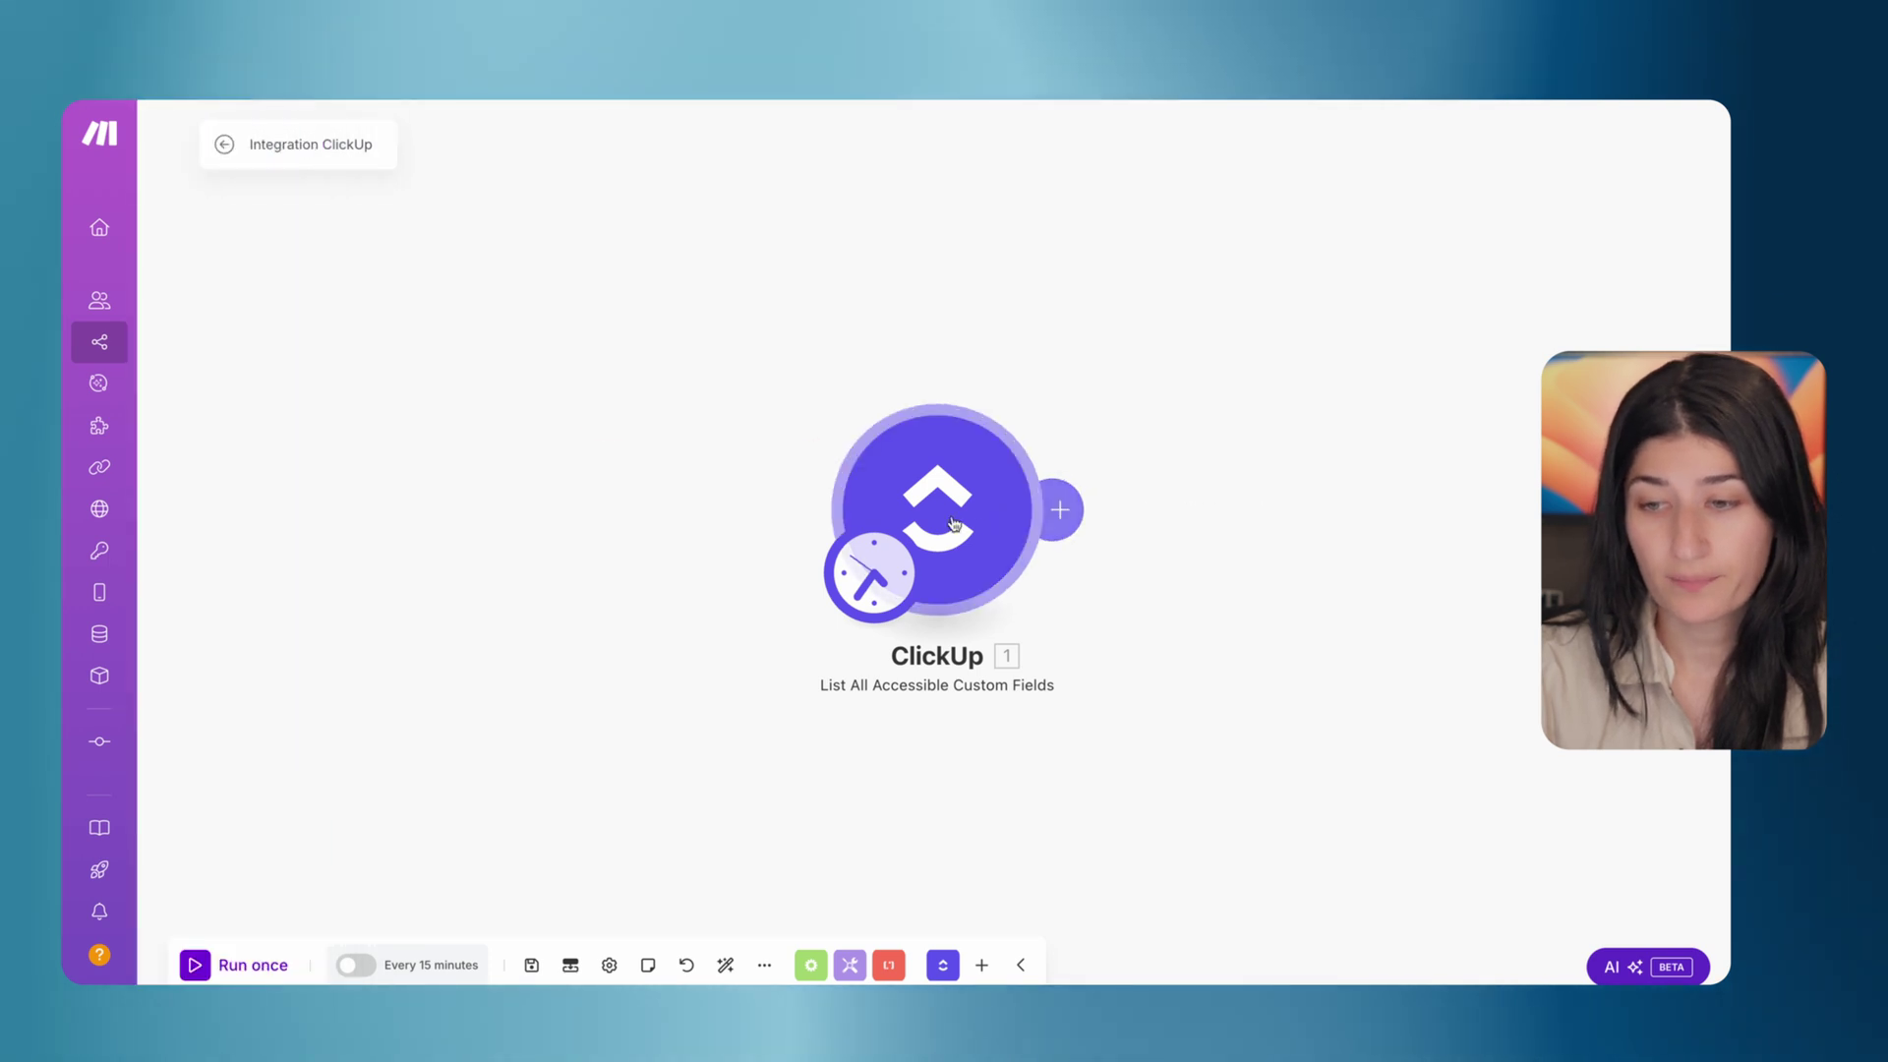
Delete the old ClickUp module and add 'List All Accessible Custom Fields', found by searching 'custom'
{"action": "right_click", "coordinate": [740, 507]}
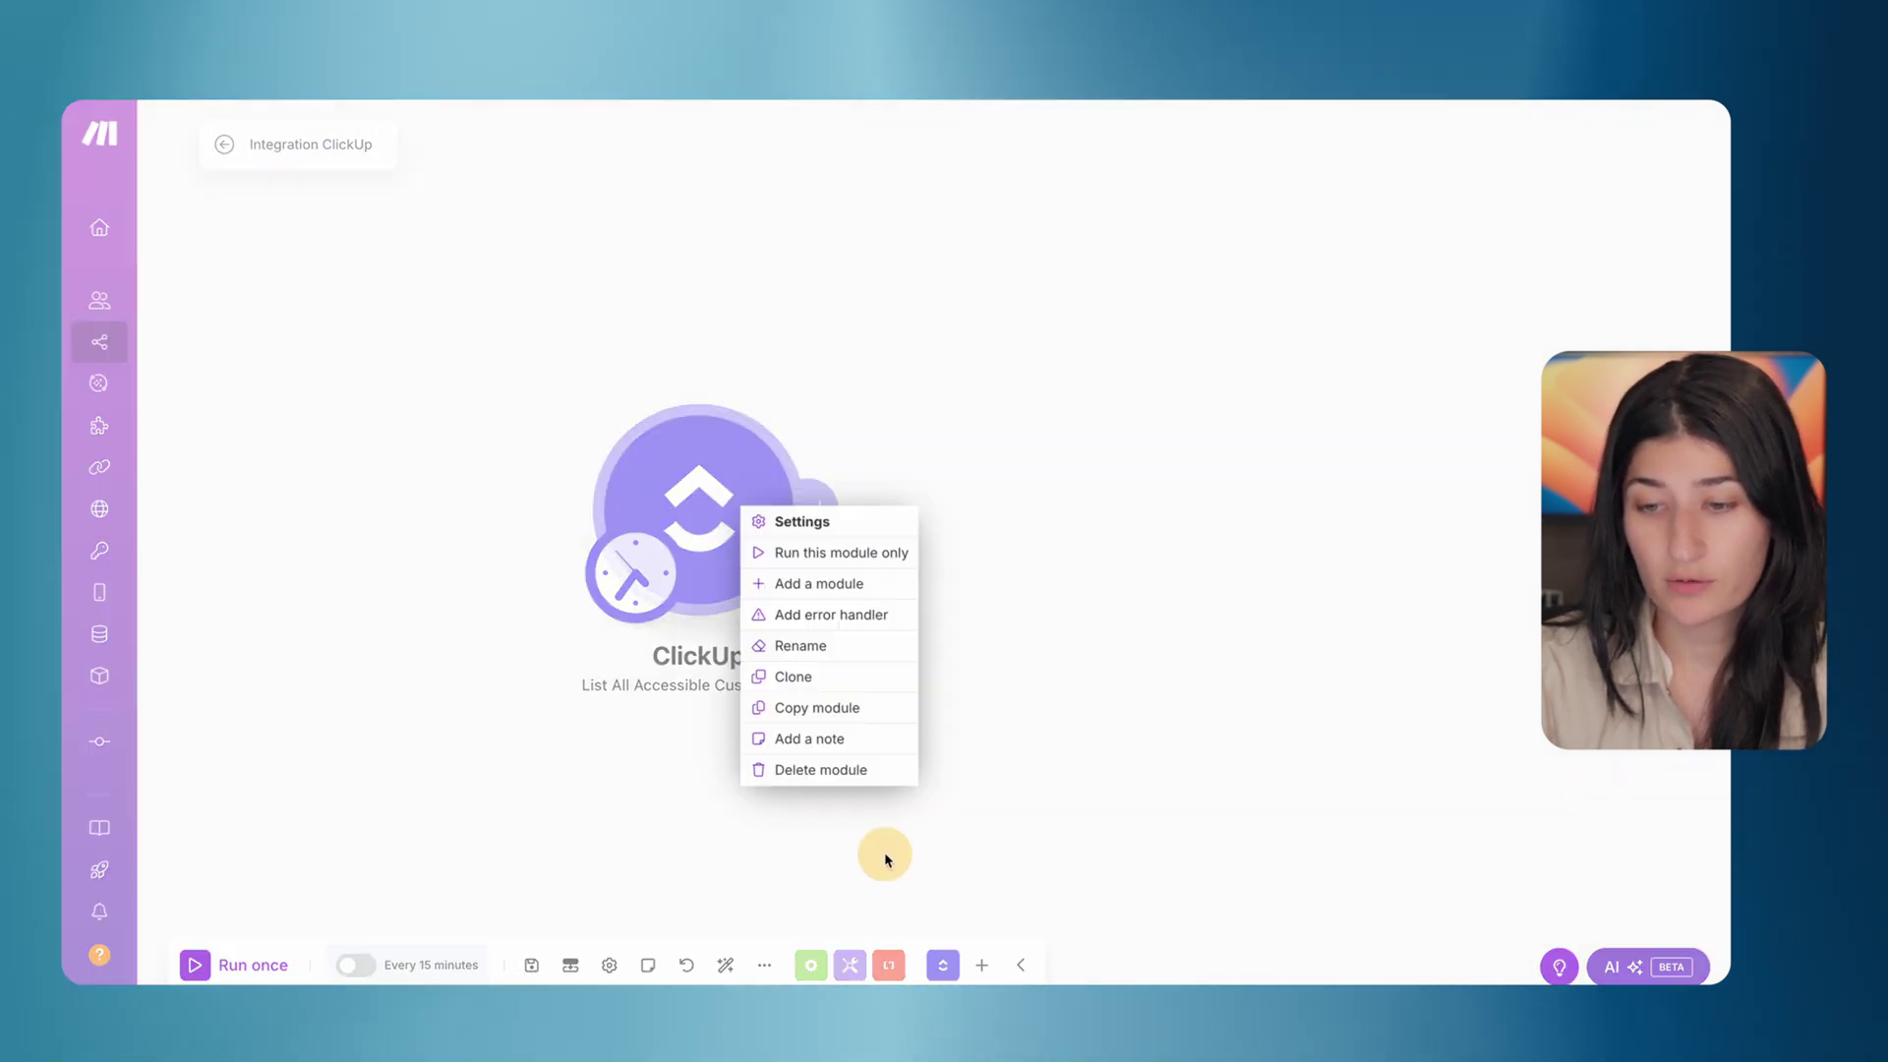
{"action": "left_click", "coordinate": [816, 769]}
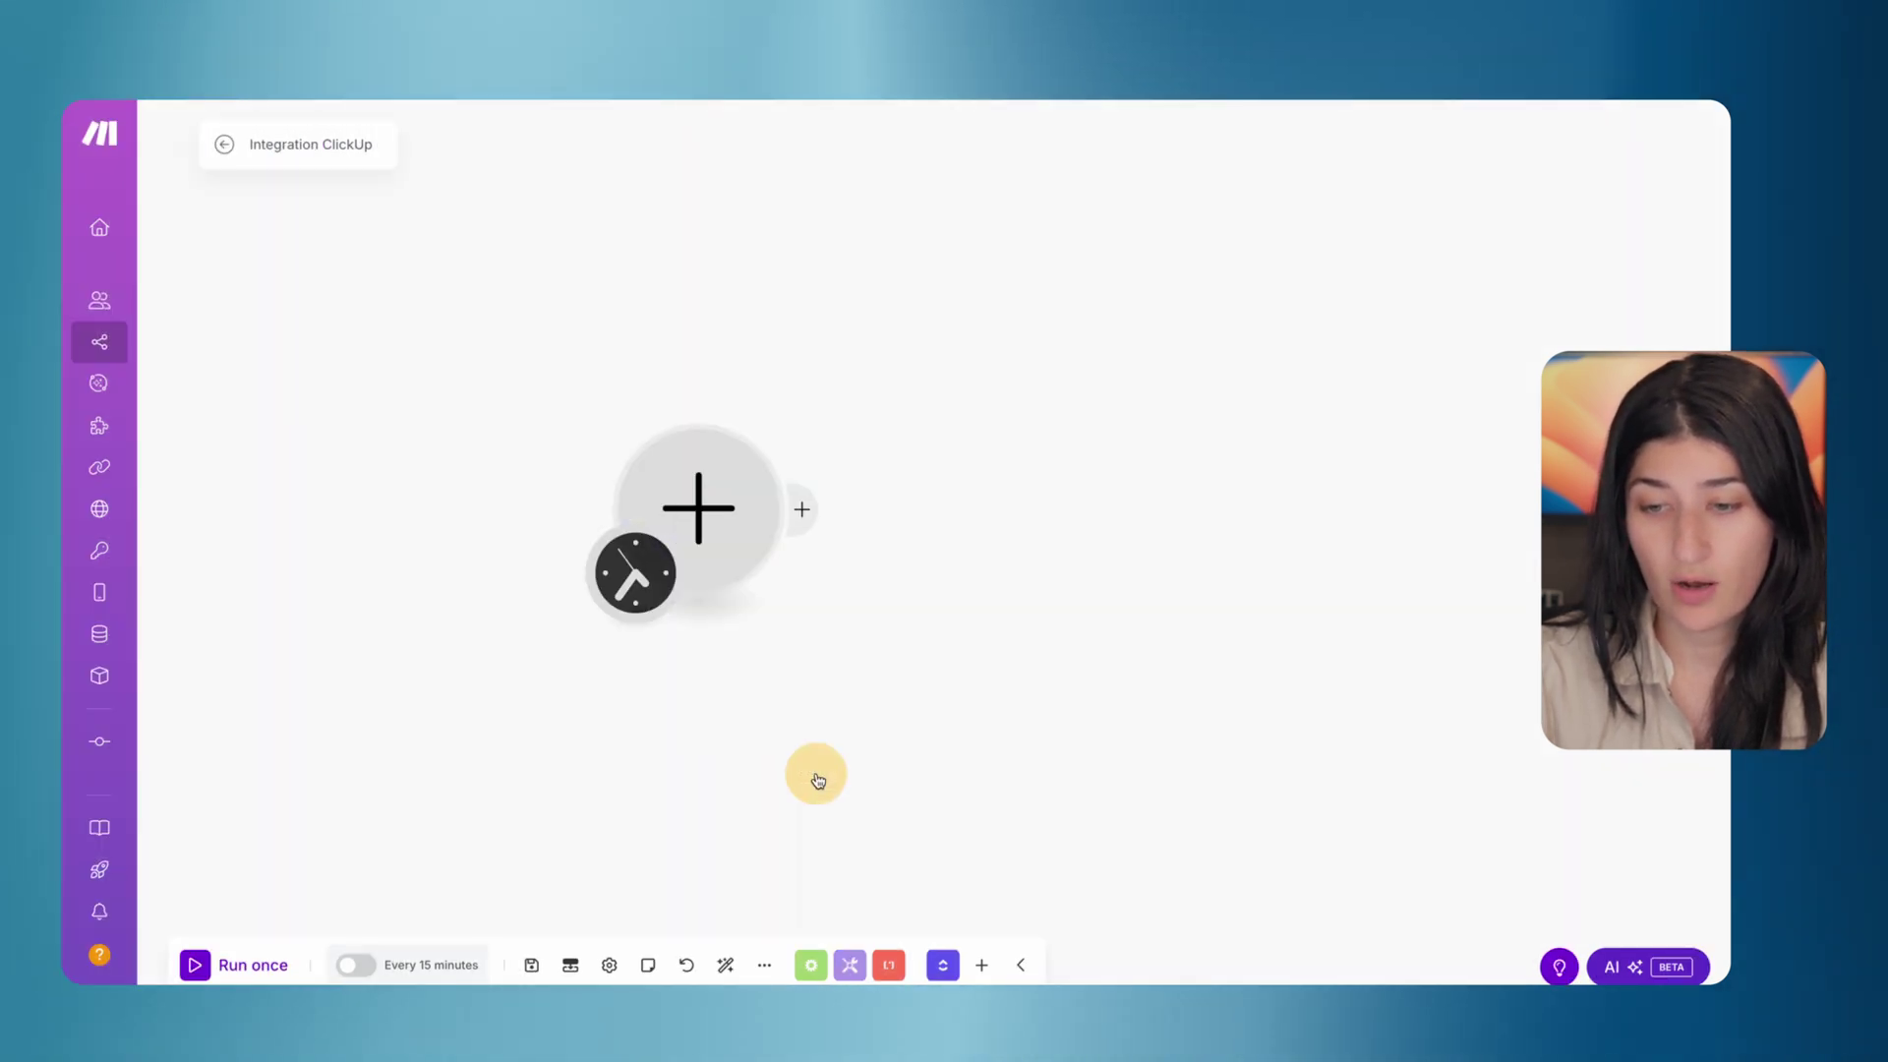
{"action": "left_click", "coordinate": [944, 967]}
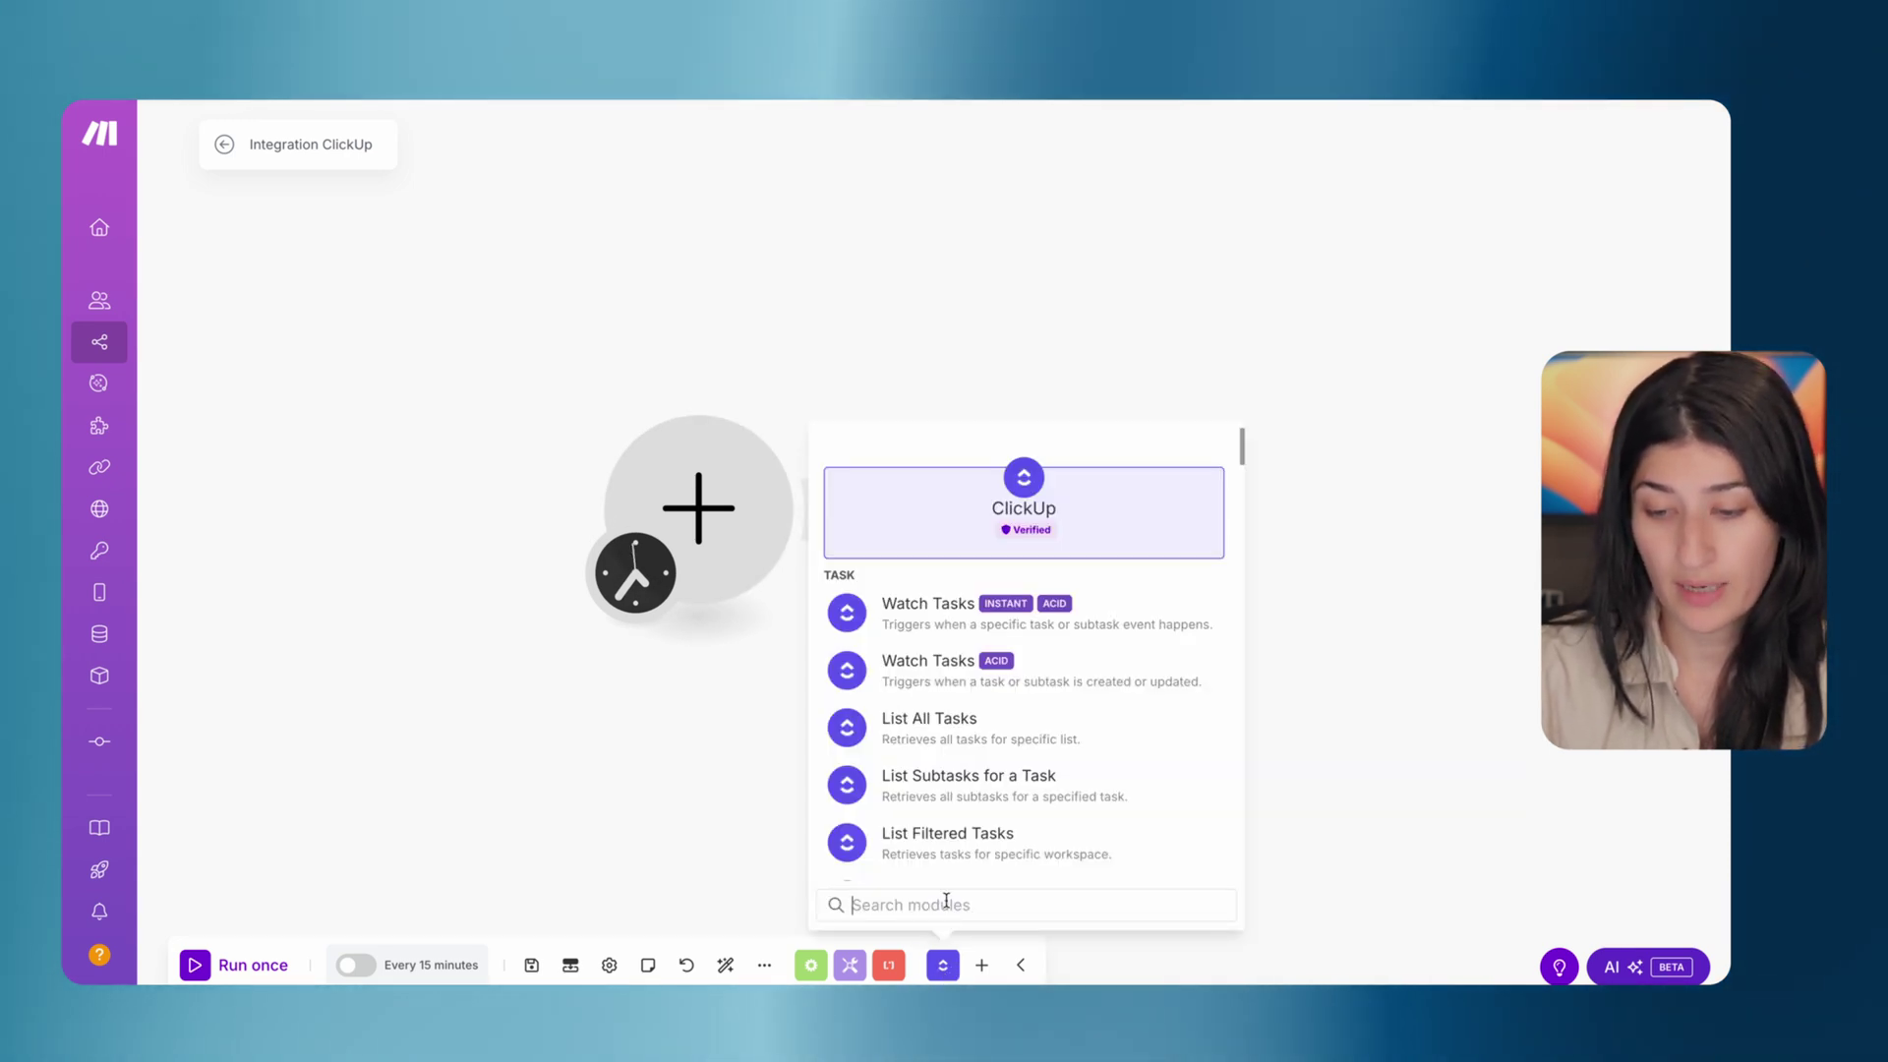
{"action": "type", "text": "custom"}
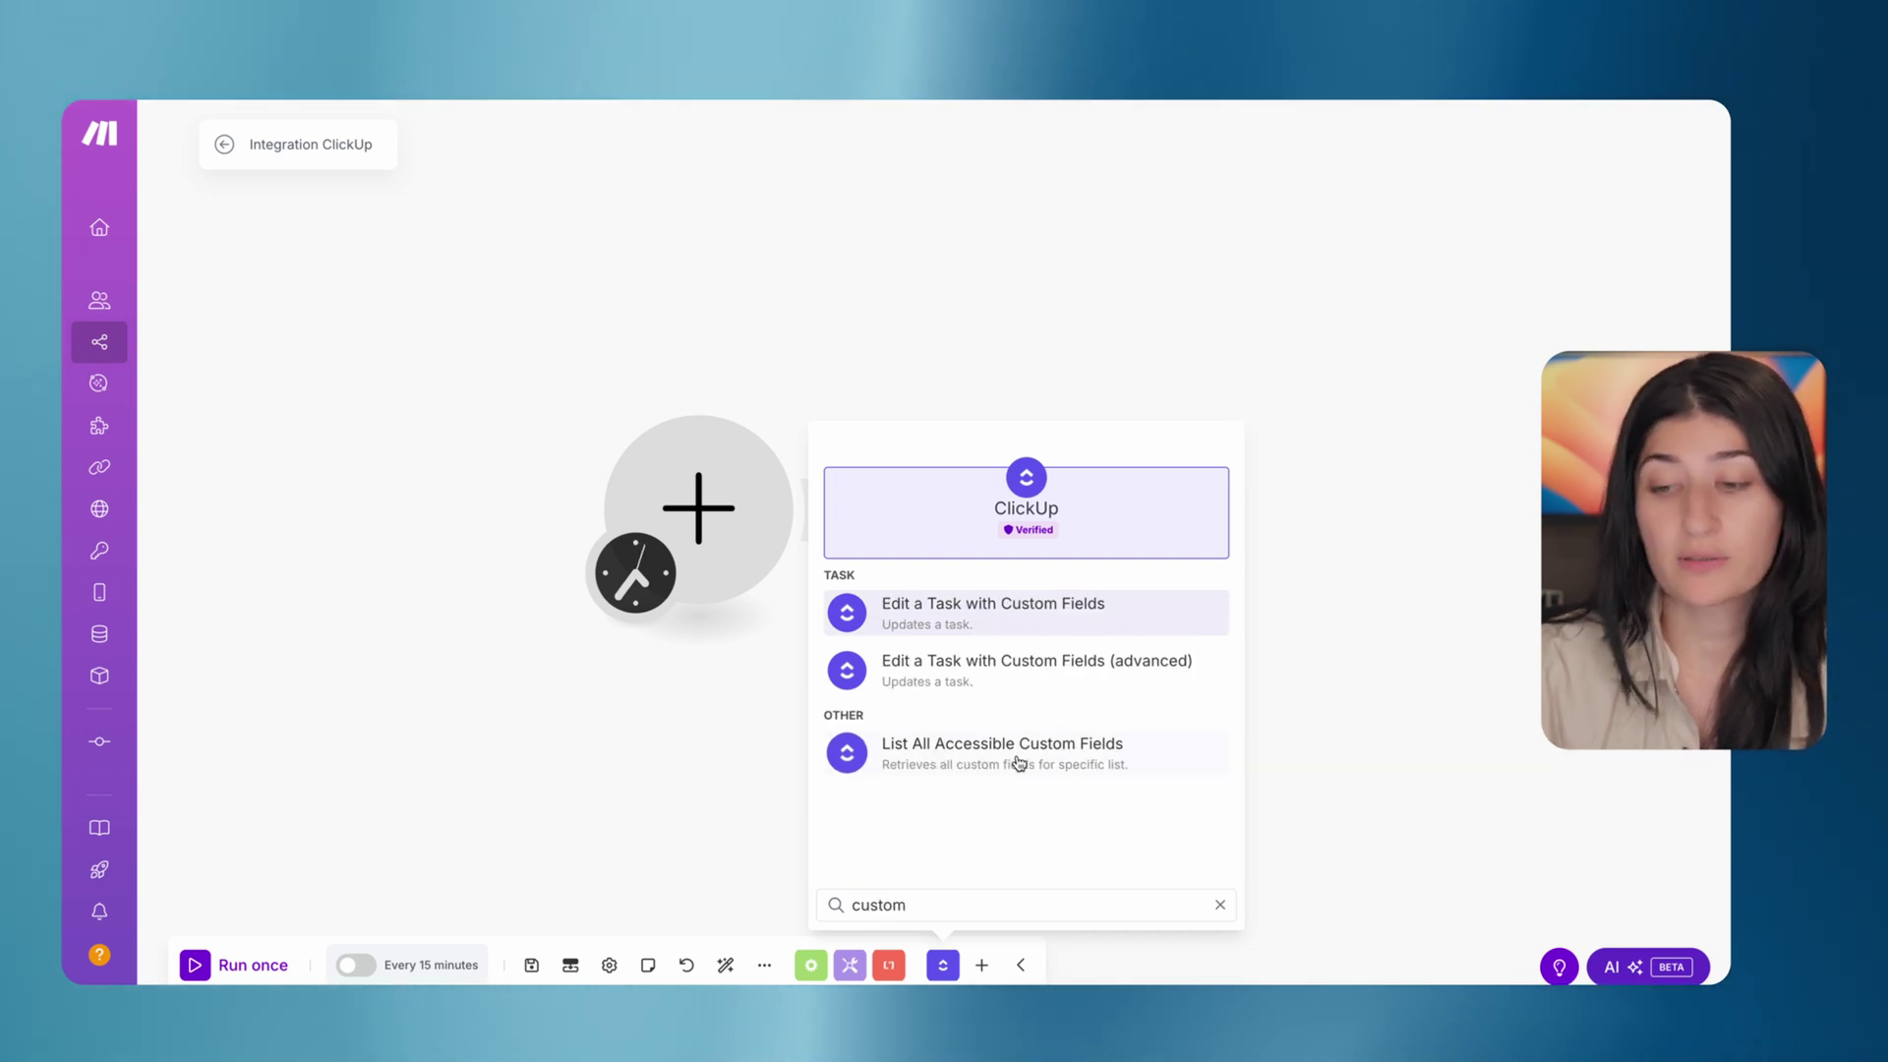
{"action": "left_click", "coordinate": [1019, 763]}
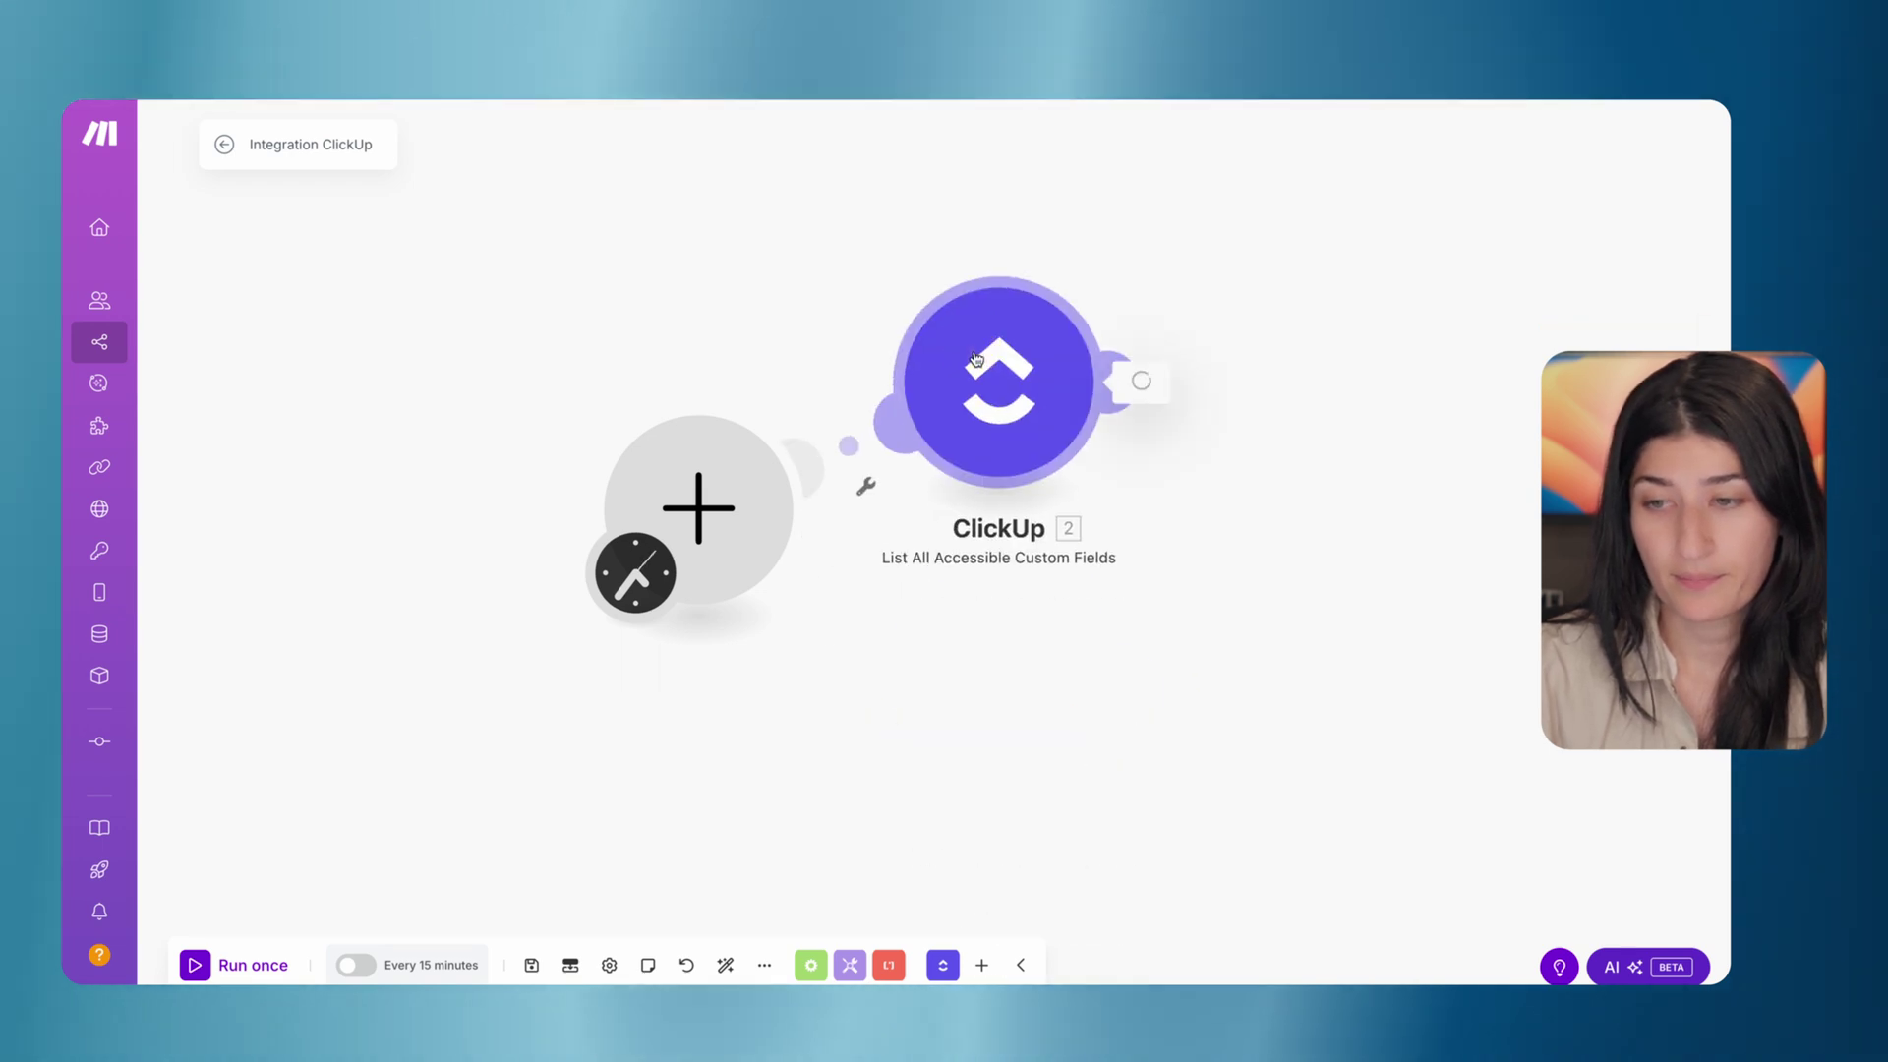
{"action": "left_click", "coordinate": [1388, 222]}
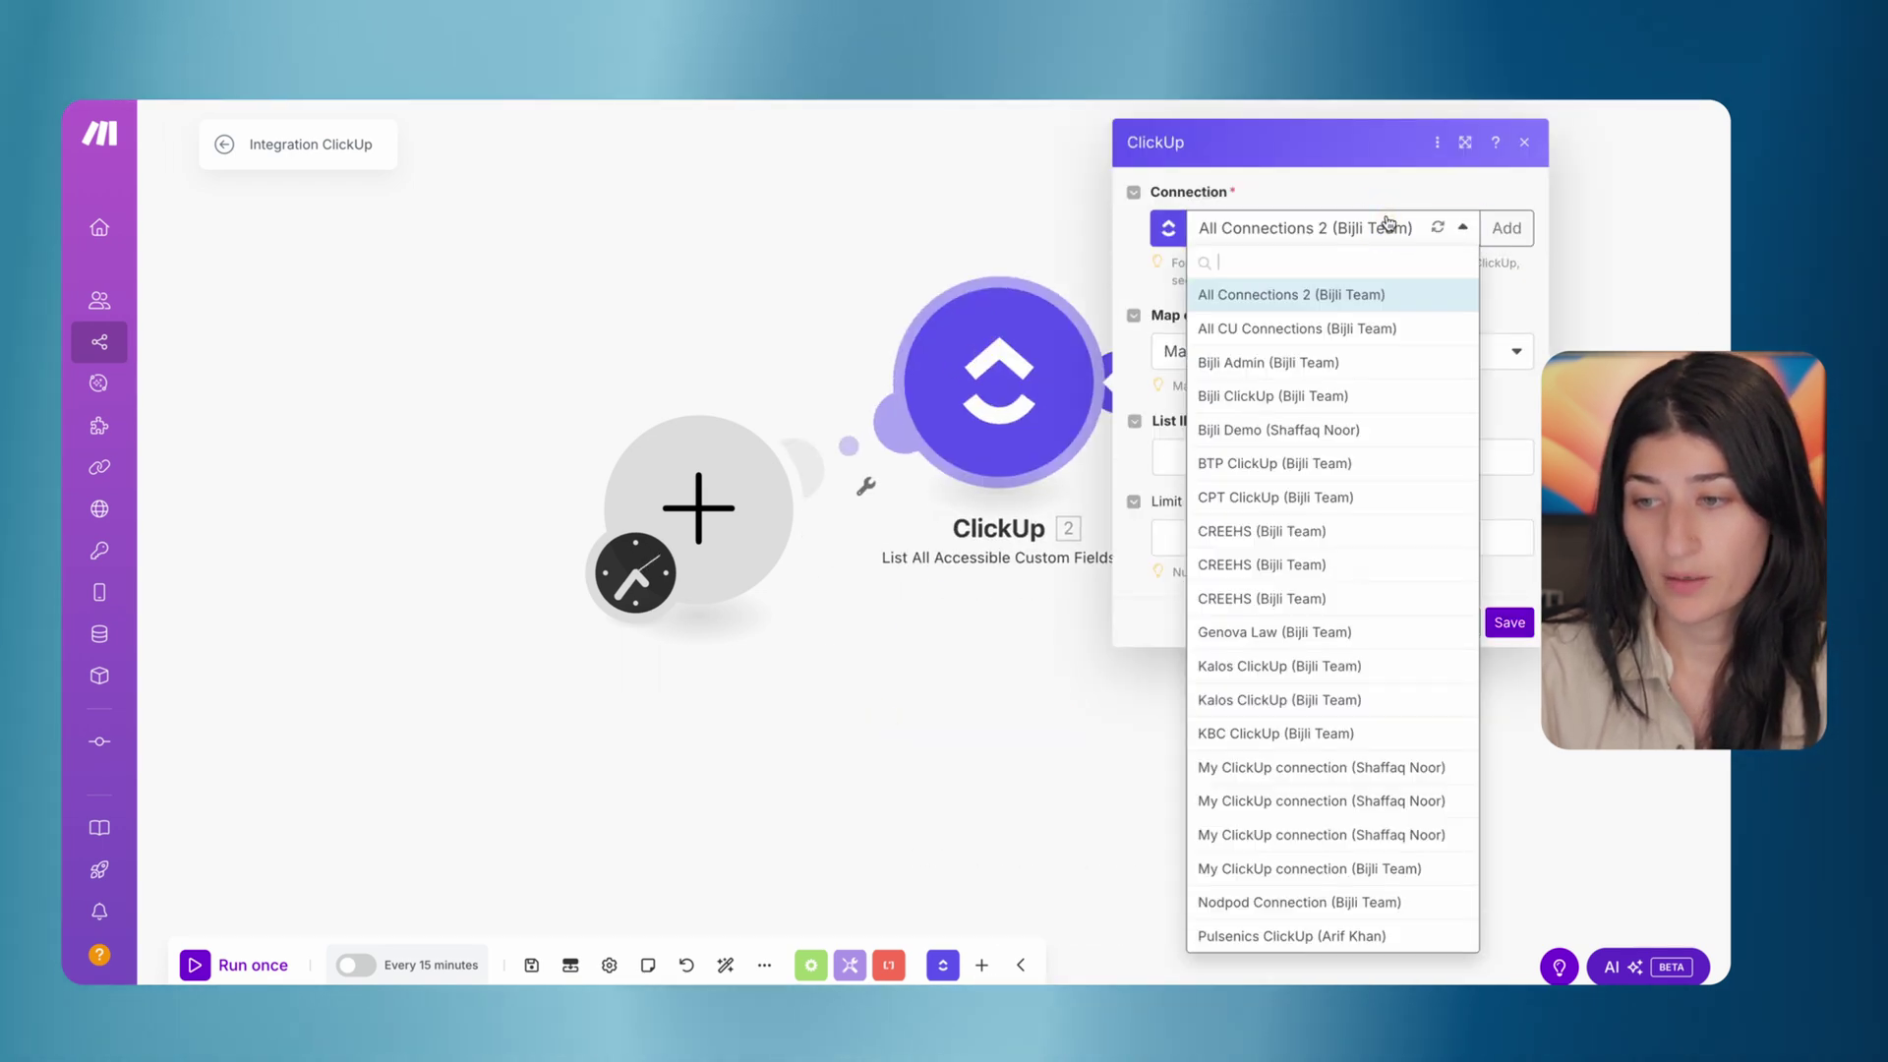
Use the Bijli Demo connection, switch Map to Select, and pick the Bijli Demo workspace
{"action": "left_click", "coordinate": [1320, 436]}
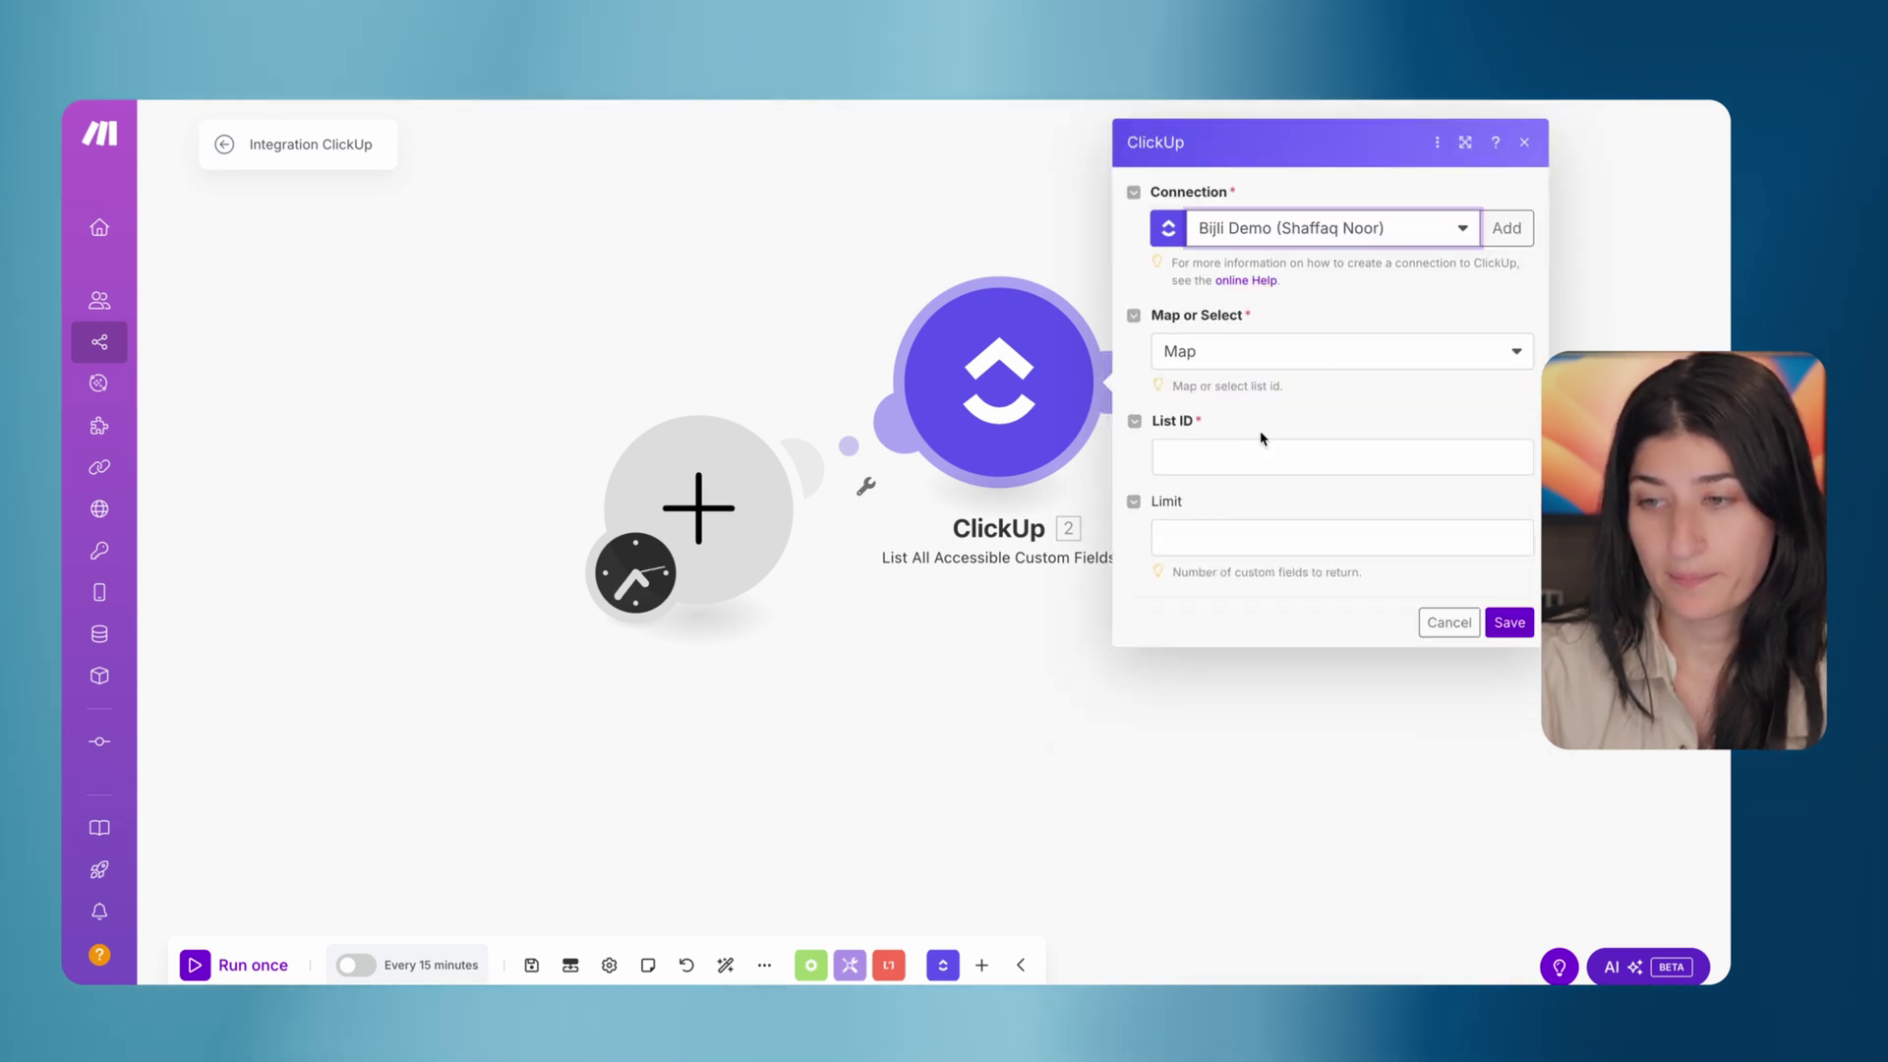
{"action": "left_click", "coordinate": [1221, 362]}
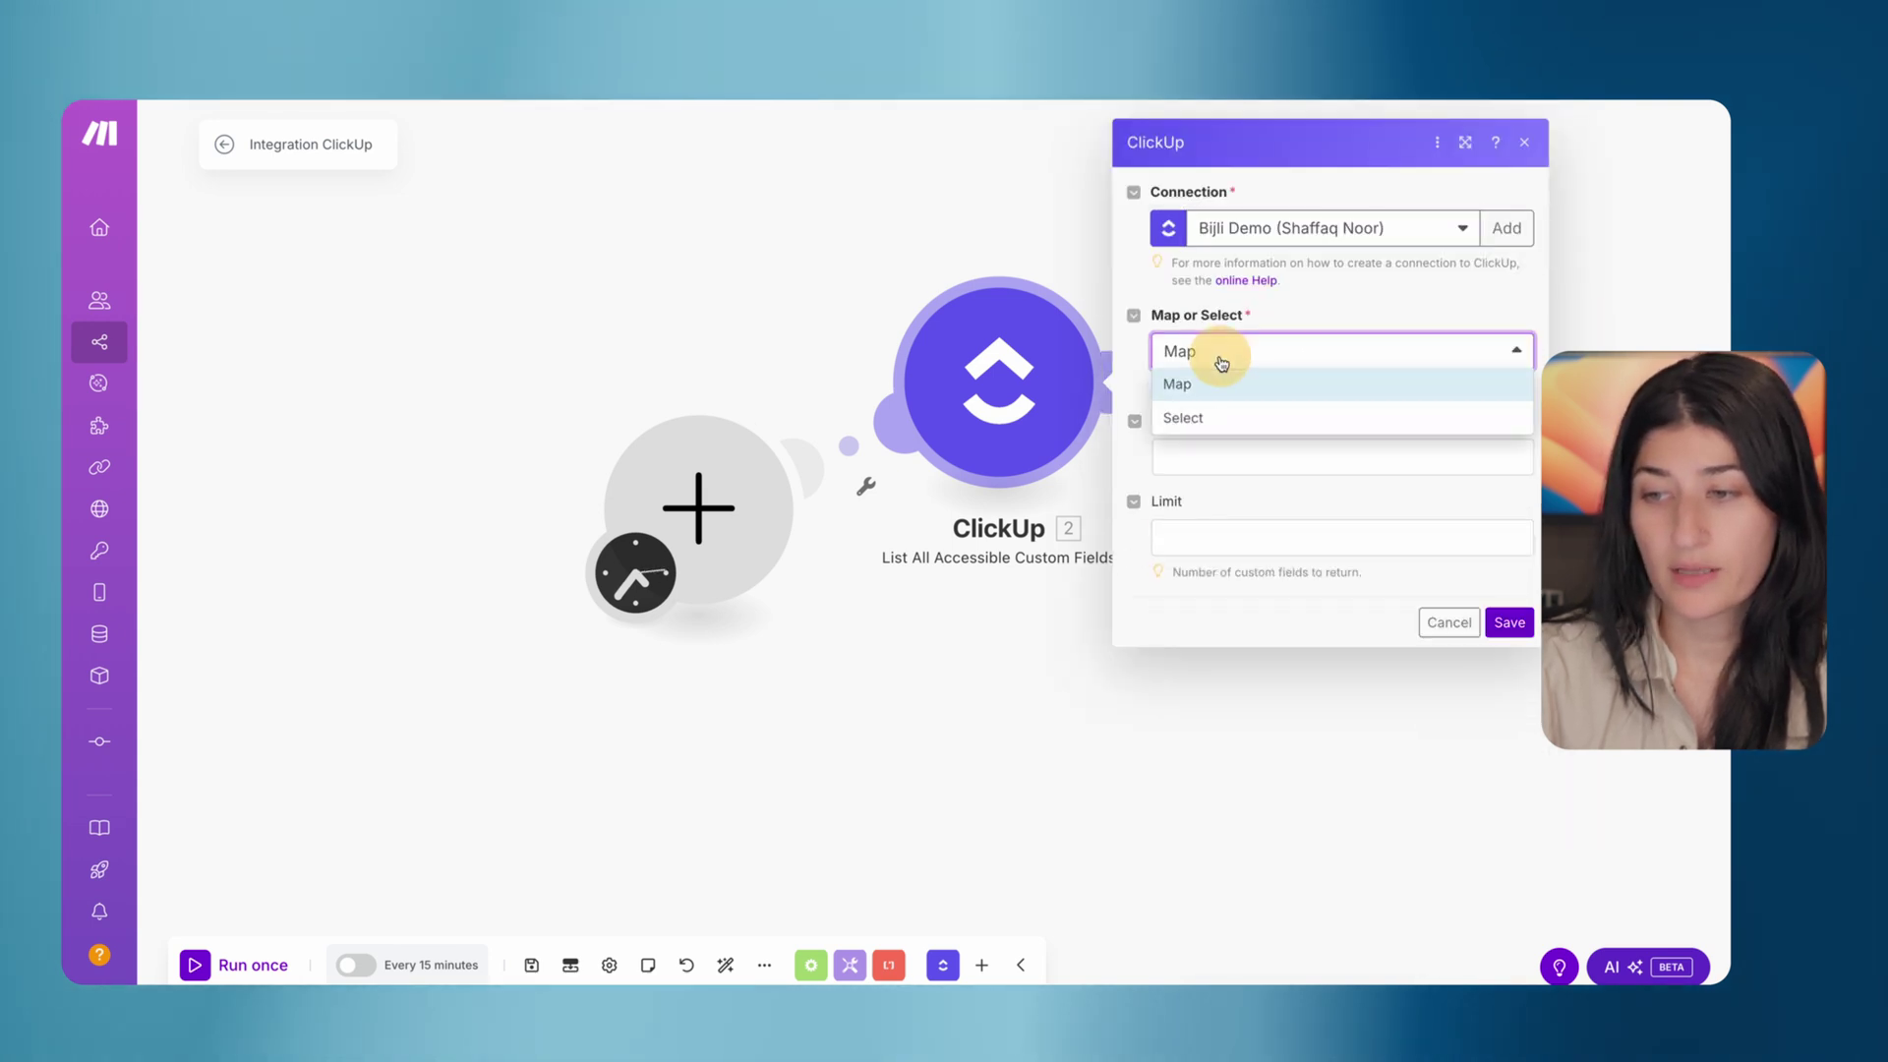
{"action": "left_click", "coordinate": [1224, 418]}
{"action": "left_click", "coordinate": [1217, 455]}
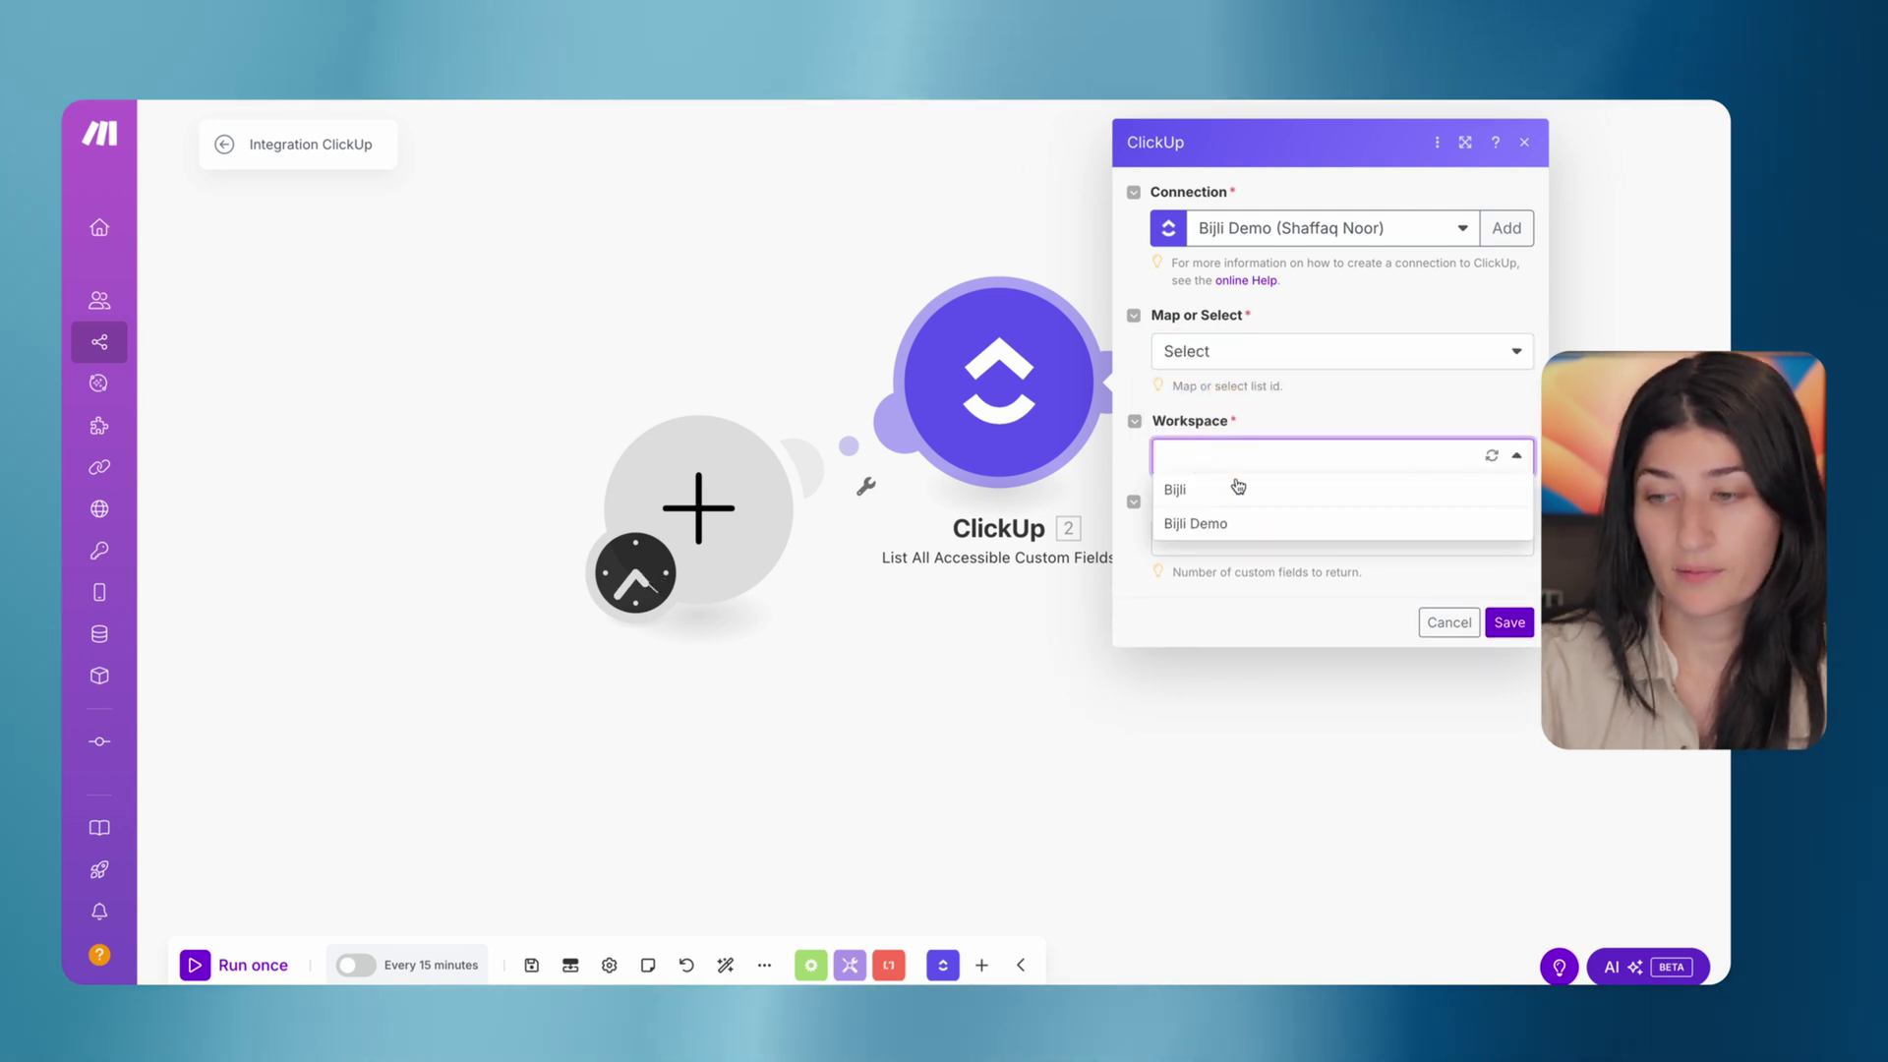
{"action": "left_click", "coordinate": [1226, 525]}
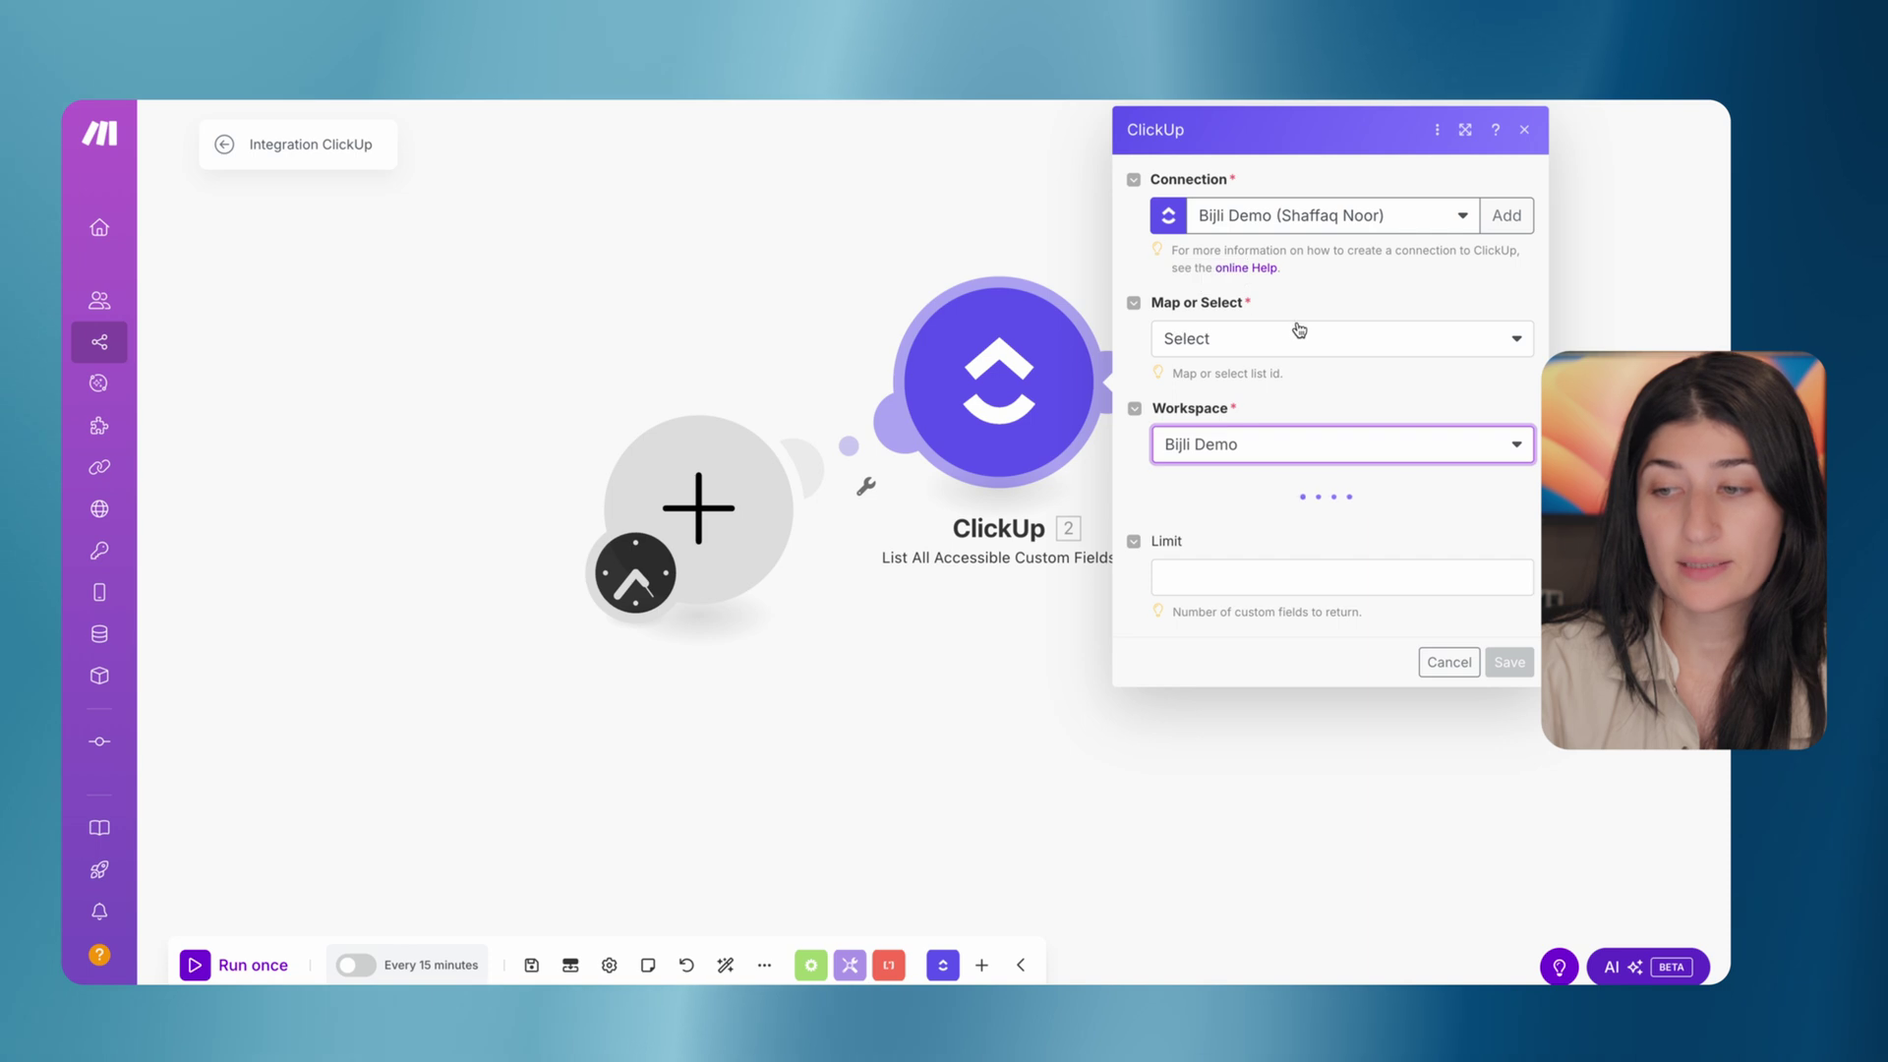
Choose Account Management space, Account Projects folder, and Request Tracker list, then save
{"action": "left_click", "coordinate": [1196, 527]}
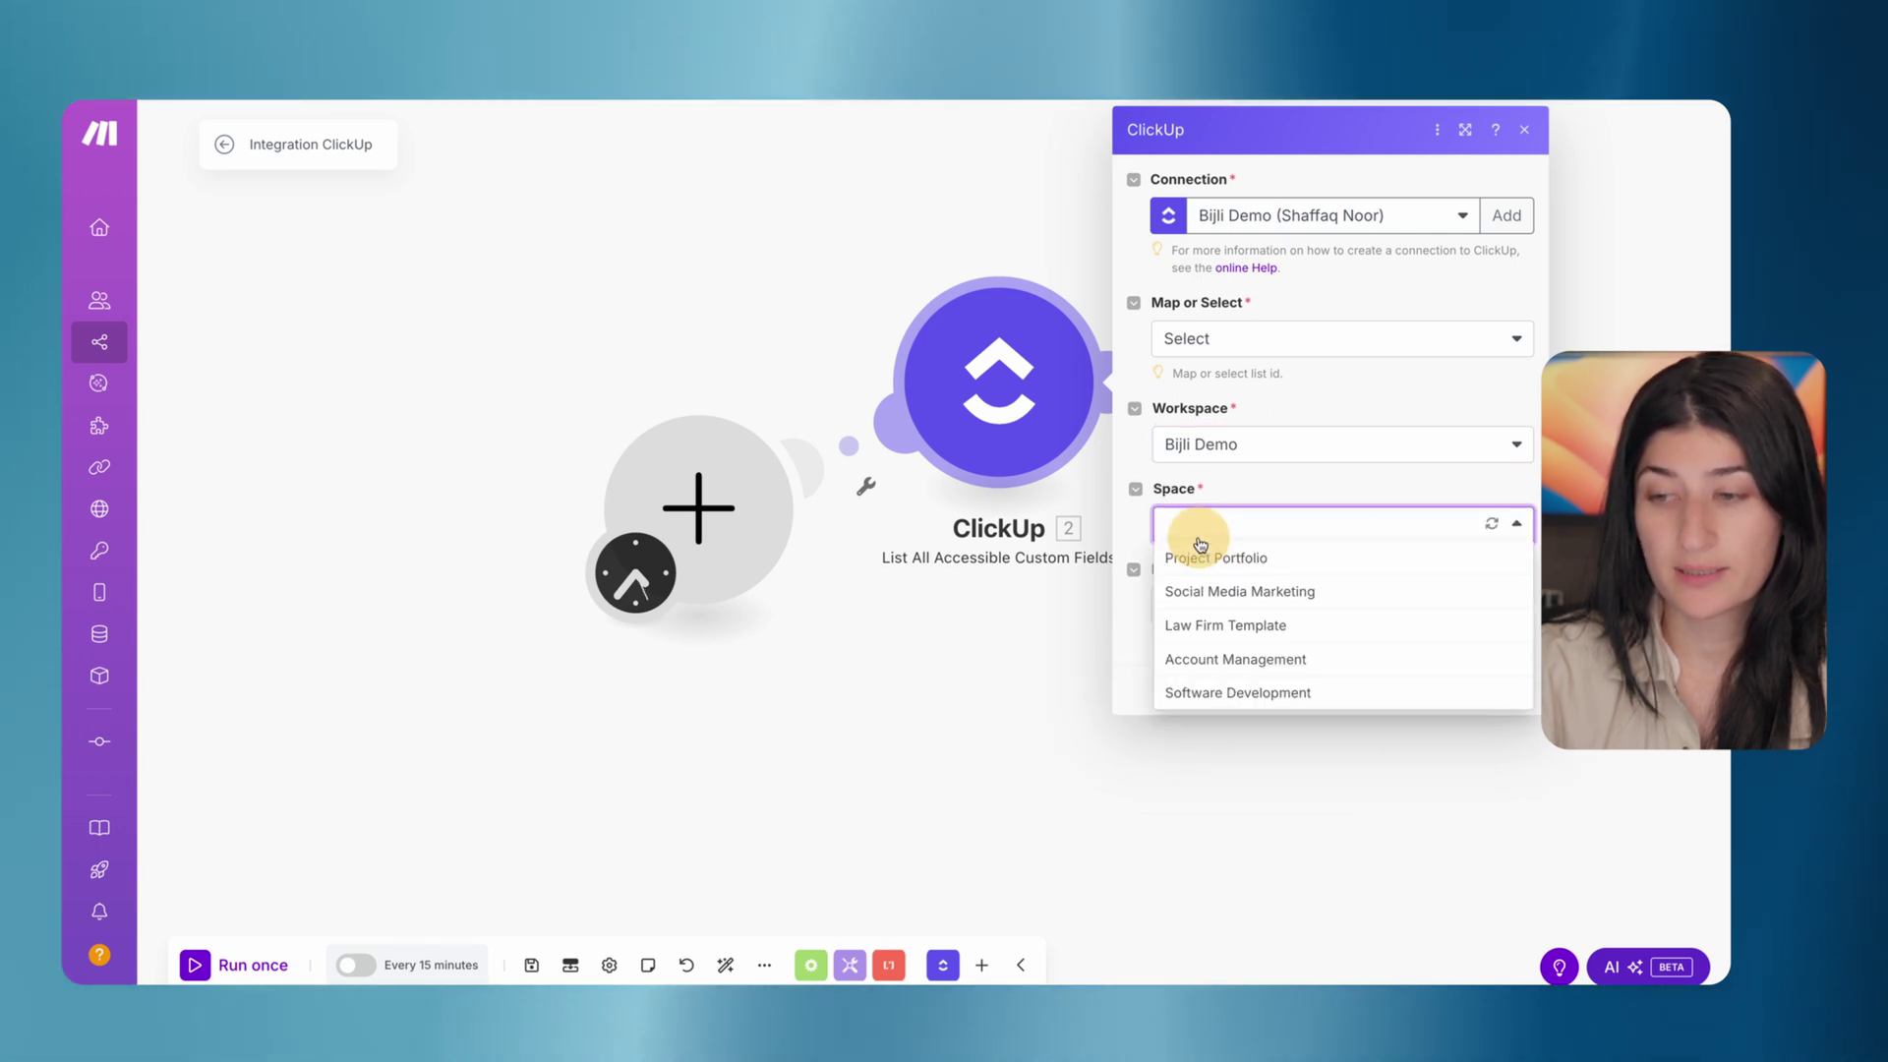
{"action": "left_click", "coordinate": [1285, 668]}
{"action": "left_click", "coordinate": [1211, 604]}
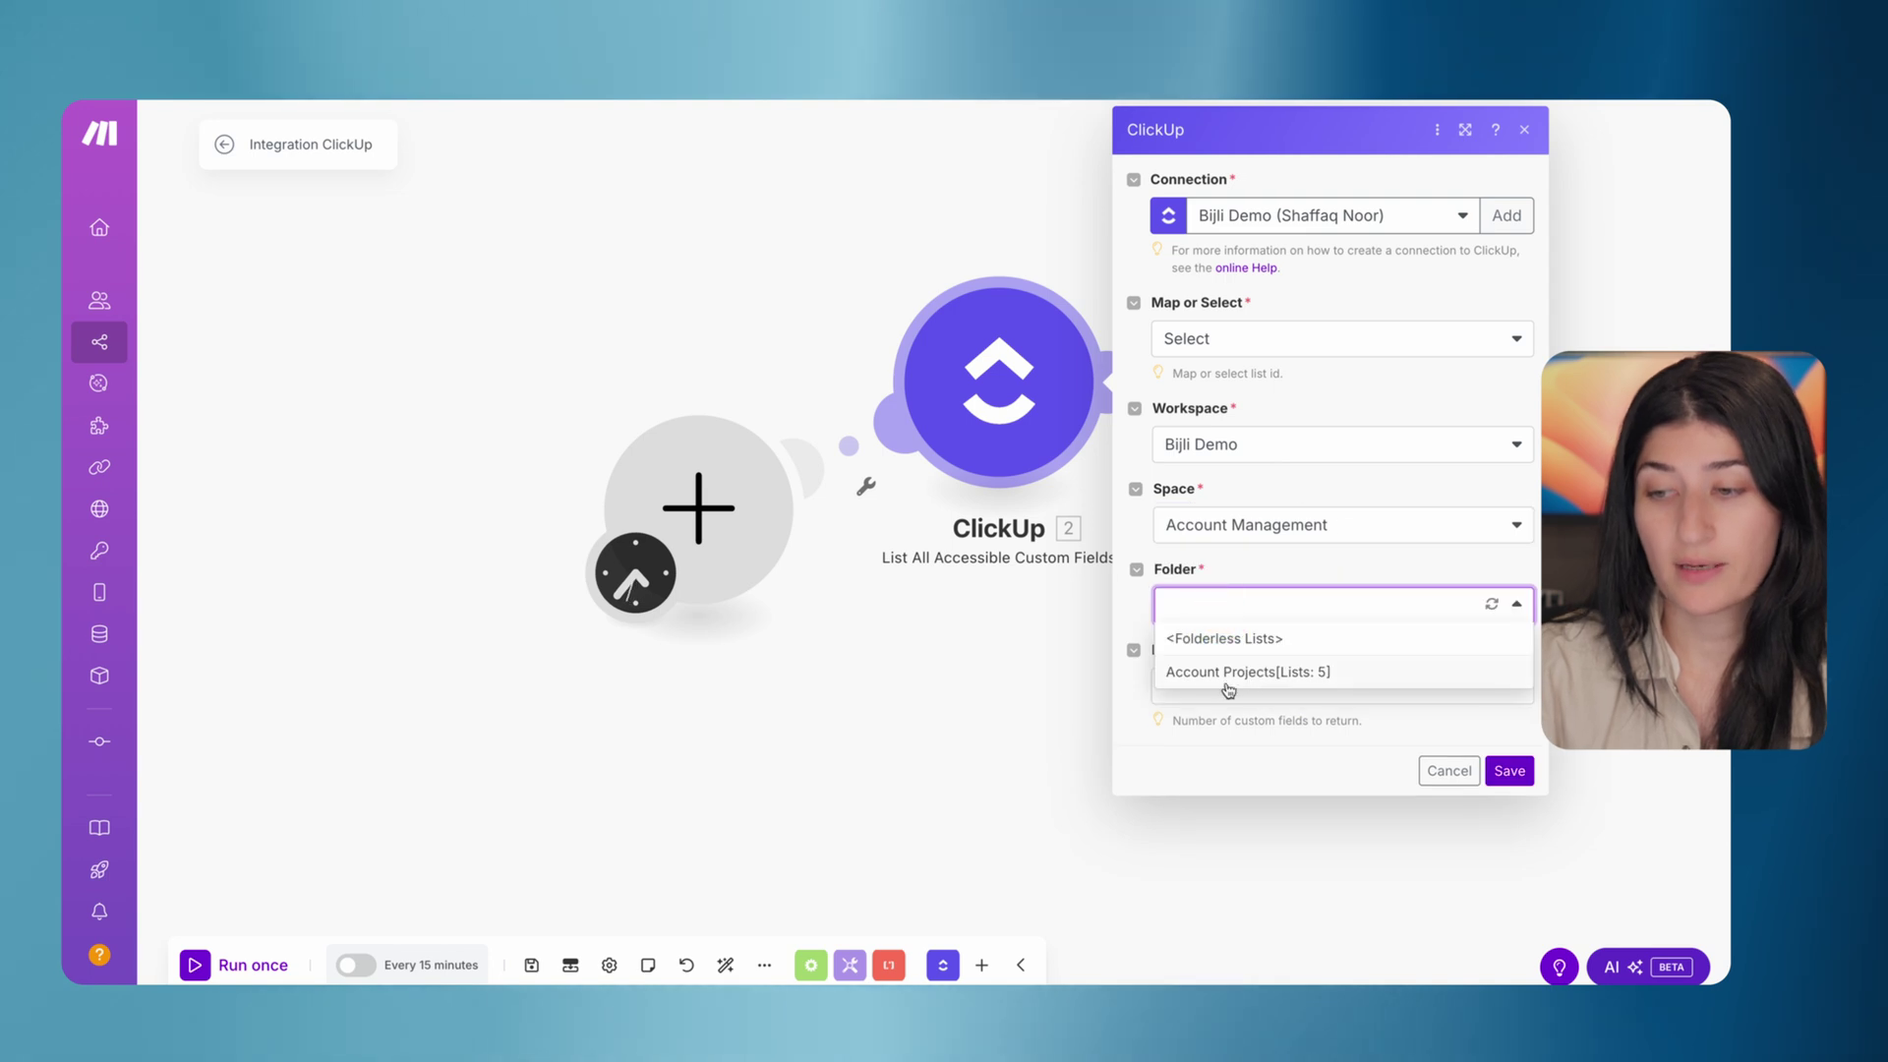
{"action": "left_click", "coordinate": [1283, 671]}
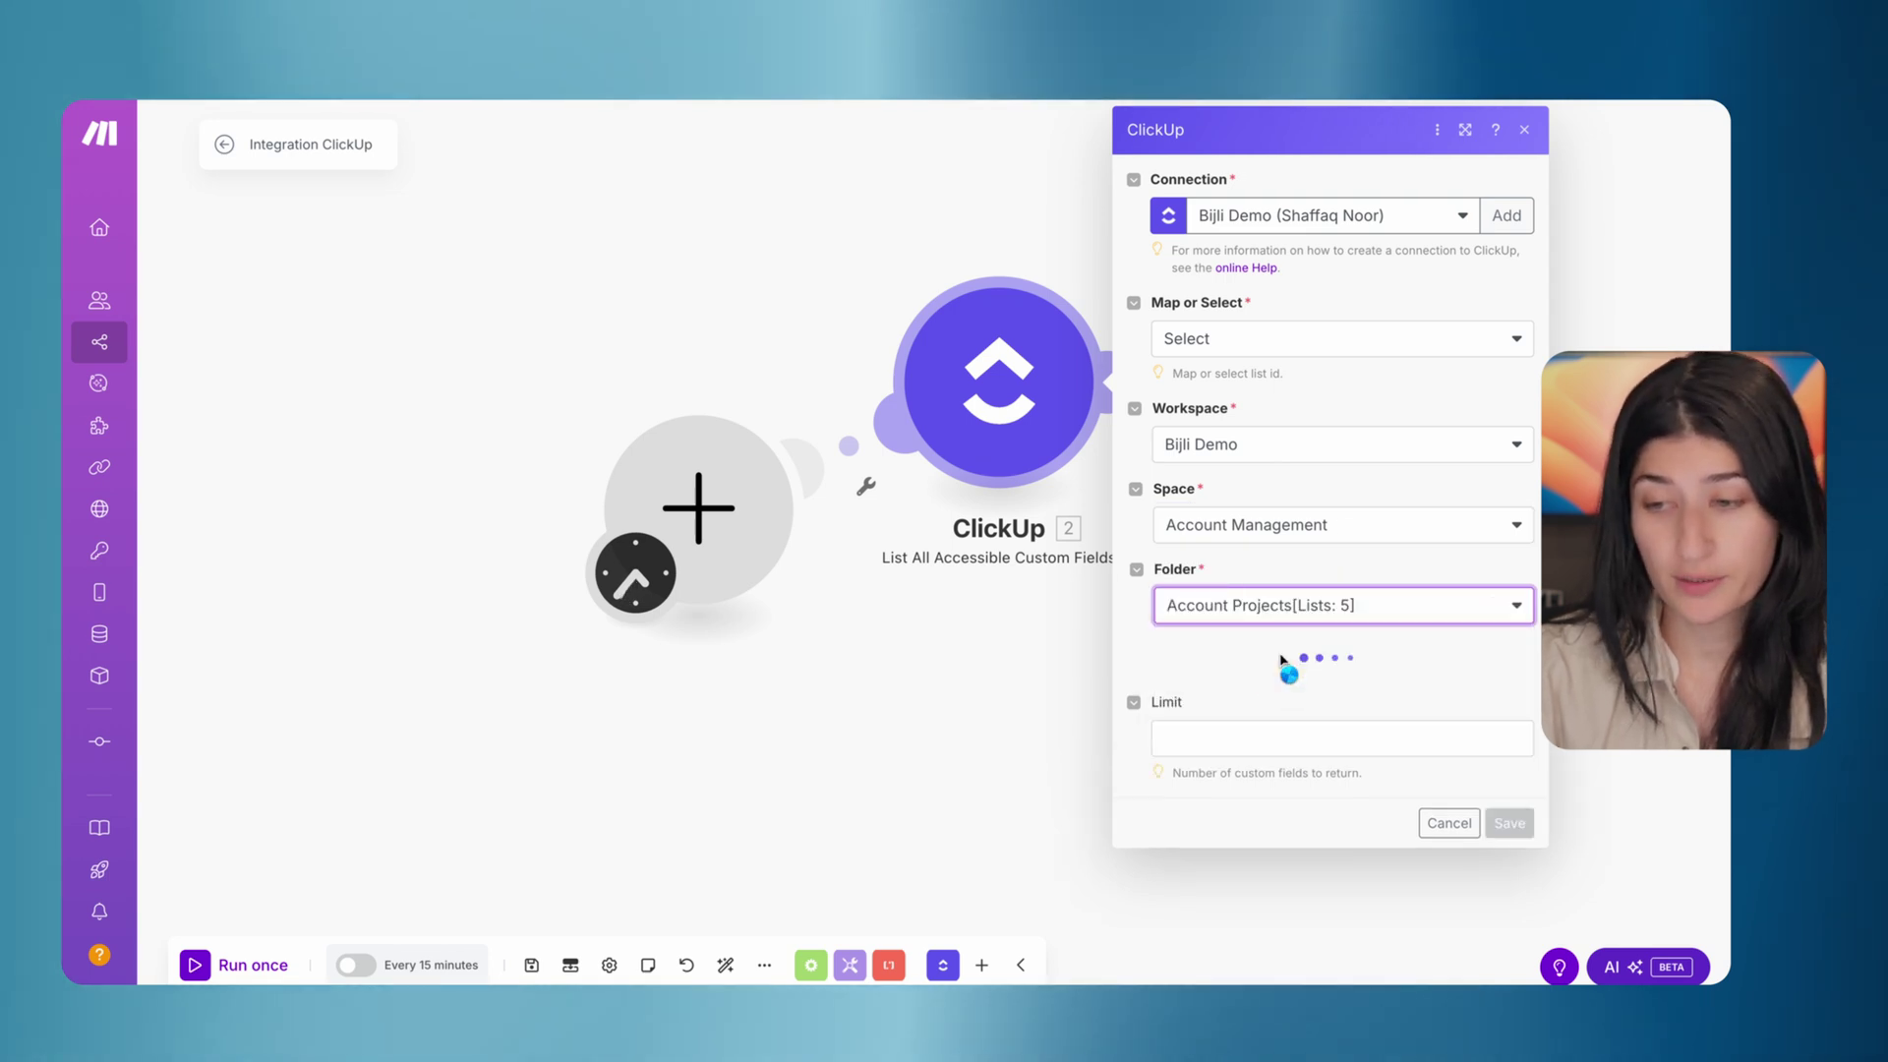
{"action": "left_click", "coordinate": [1240, 680]}
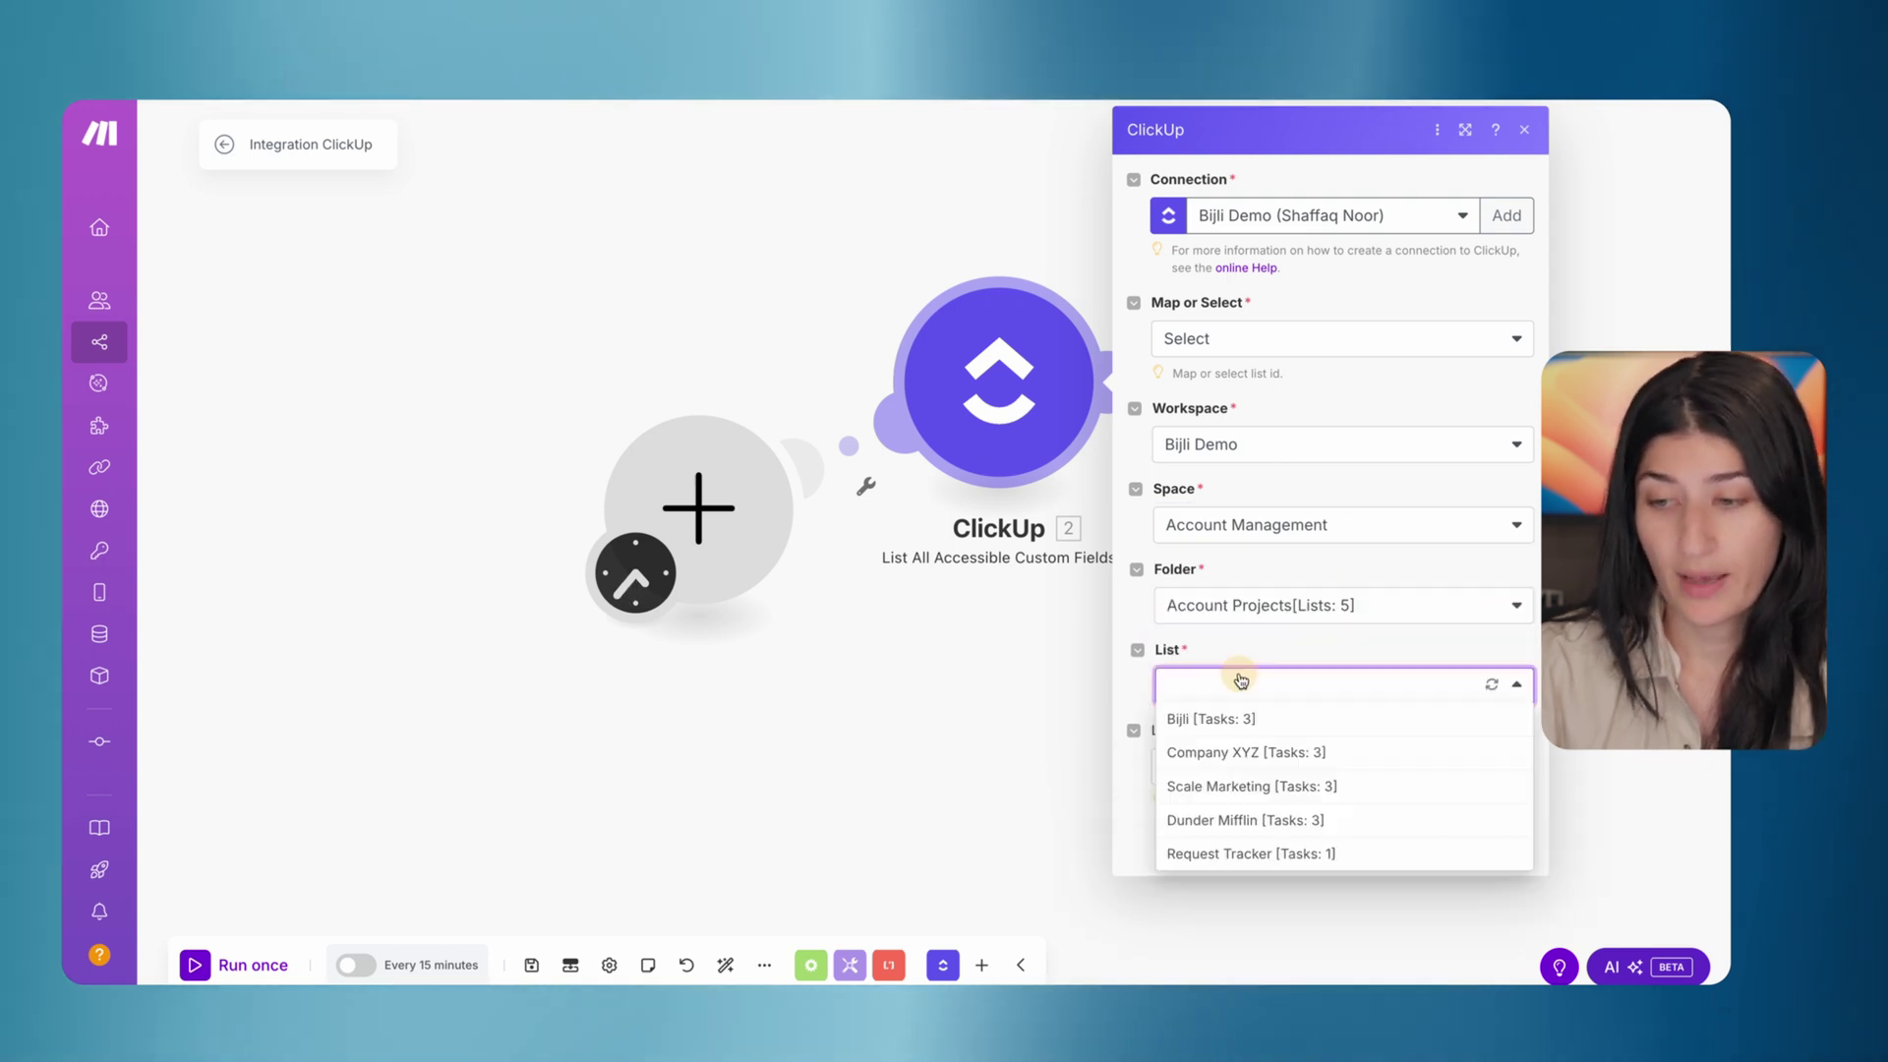
{"action": "left_click", "coordinate": [1254, 854]}
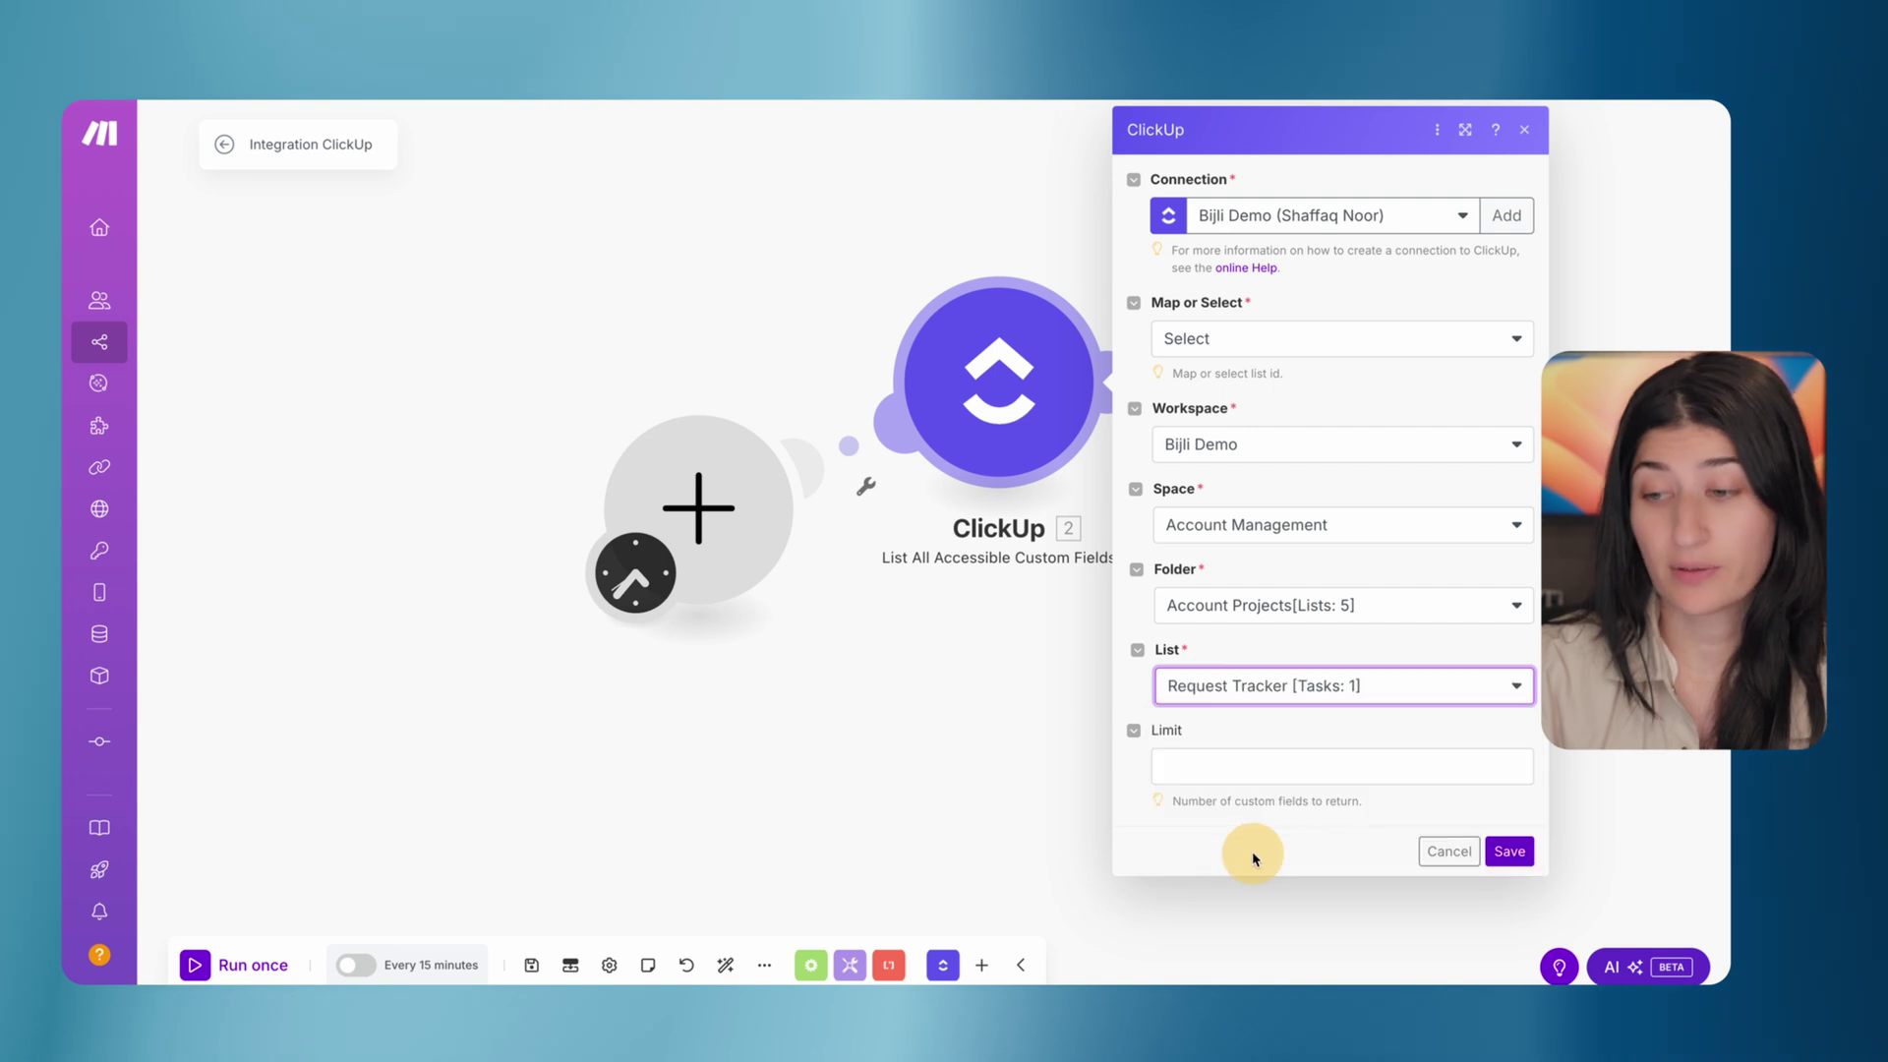
{"action": "left_click", "coordinate": [1532, 852]}
Run only the custom-fields module and highlight the Requestor field name in its output
{"action": "right_click", "coordinate": [1009, 374]}
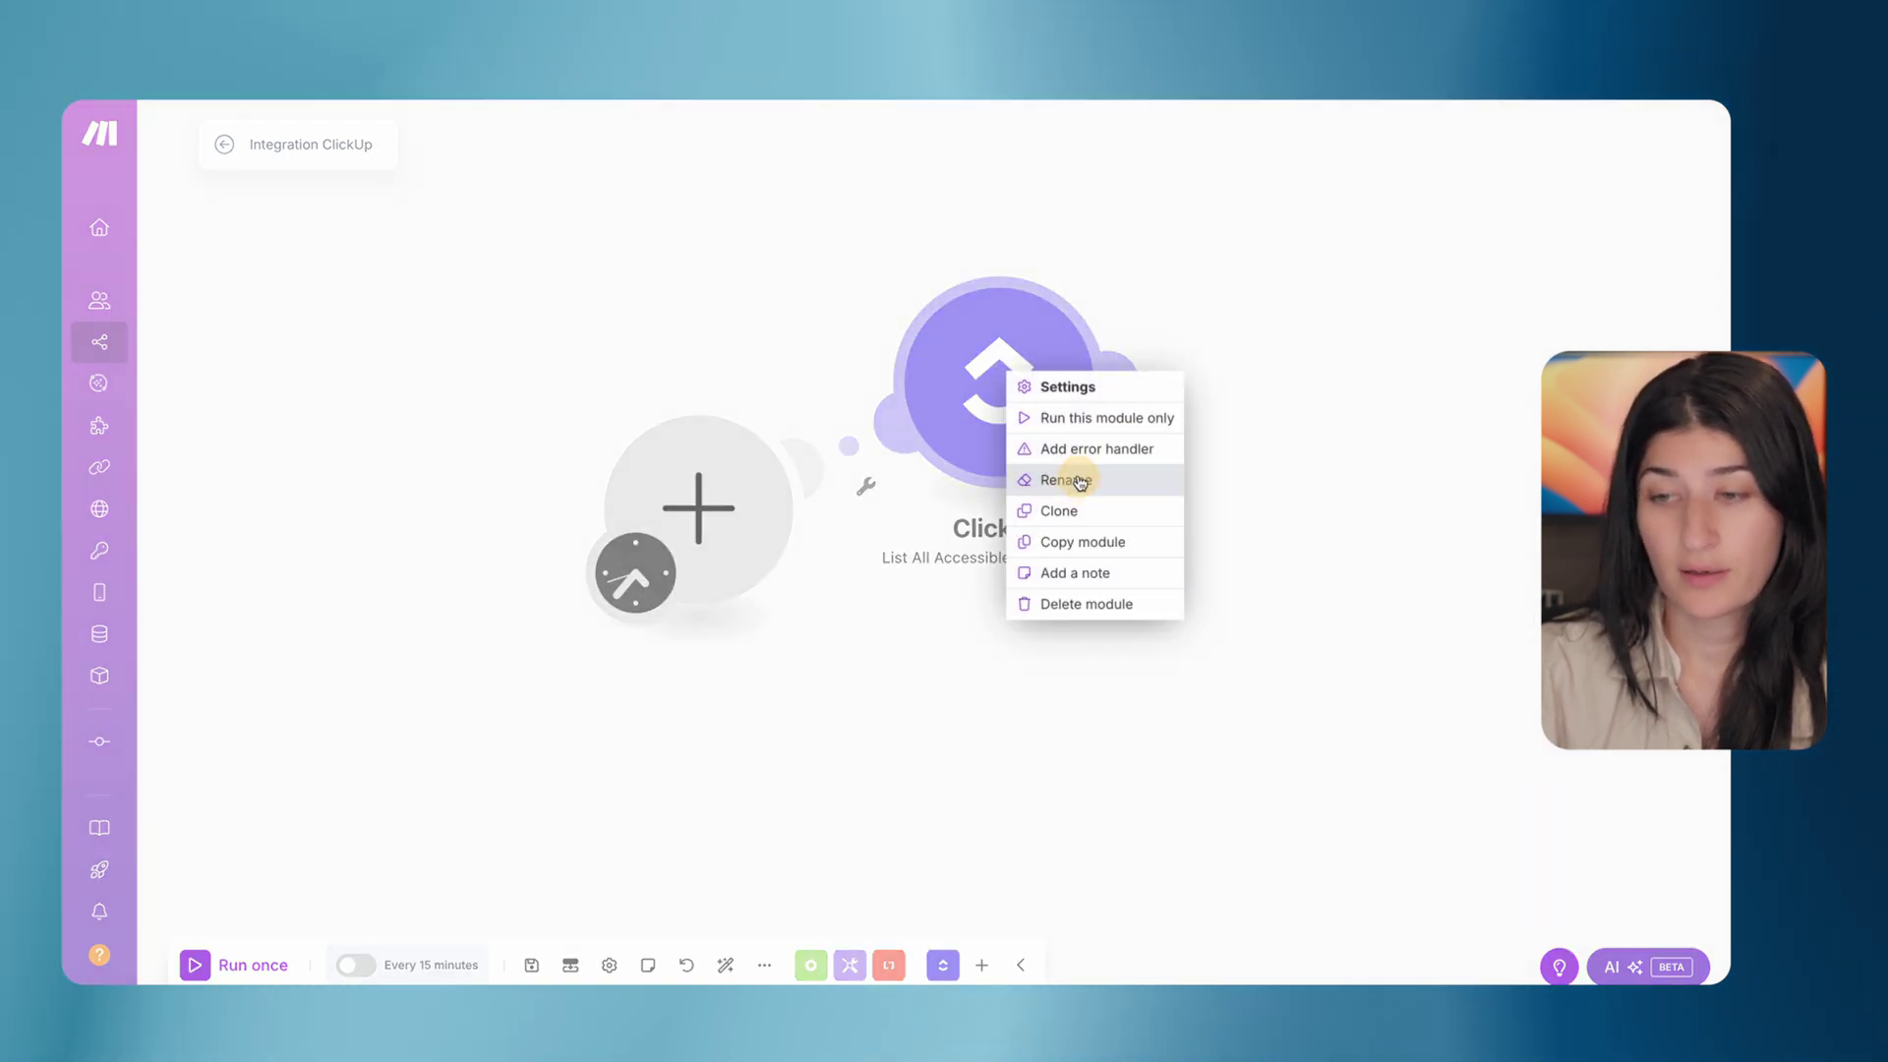
{"action": "left_click", "coordinate": [1091, 418]}
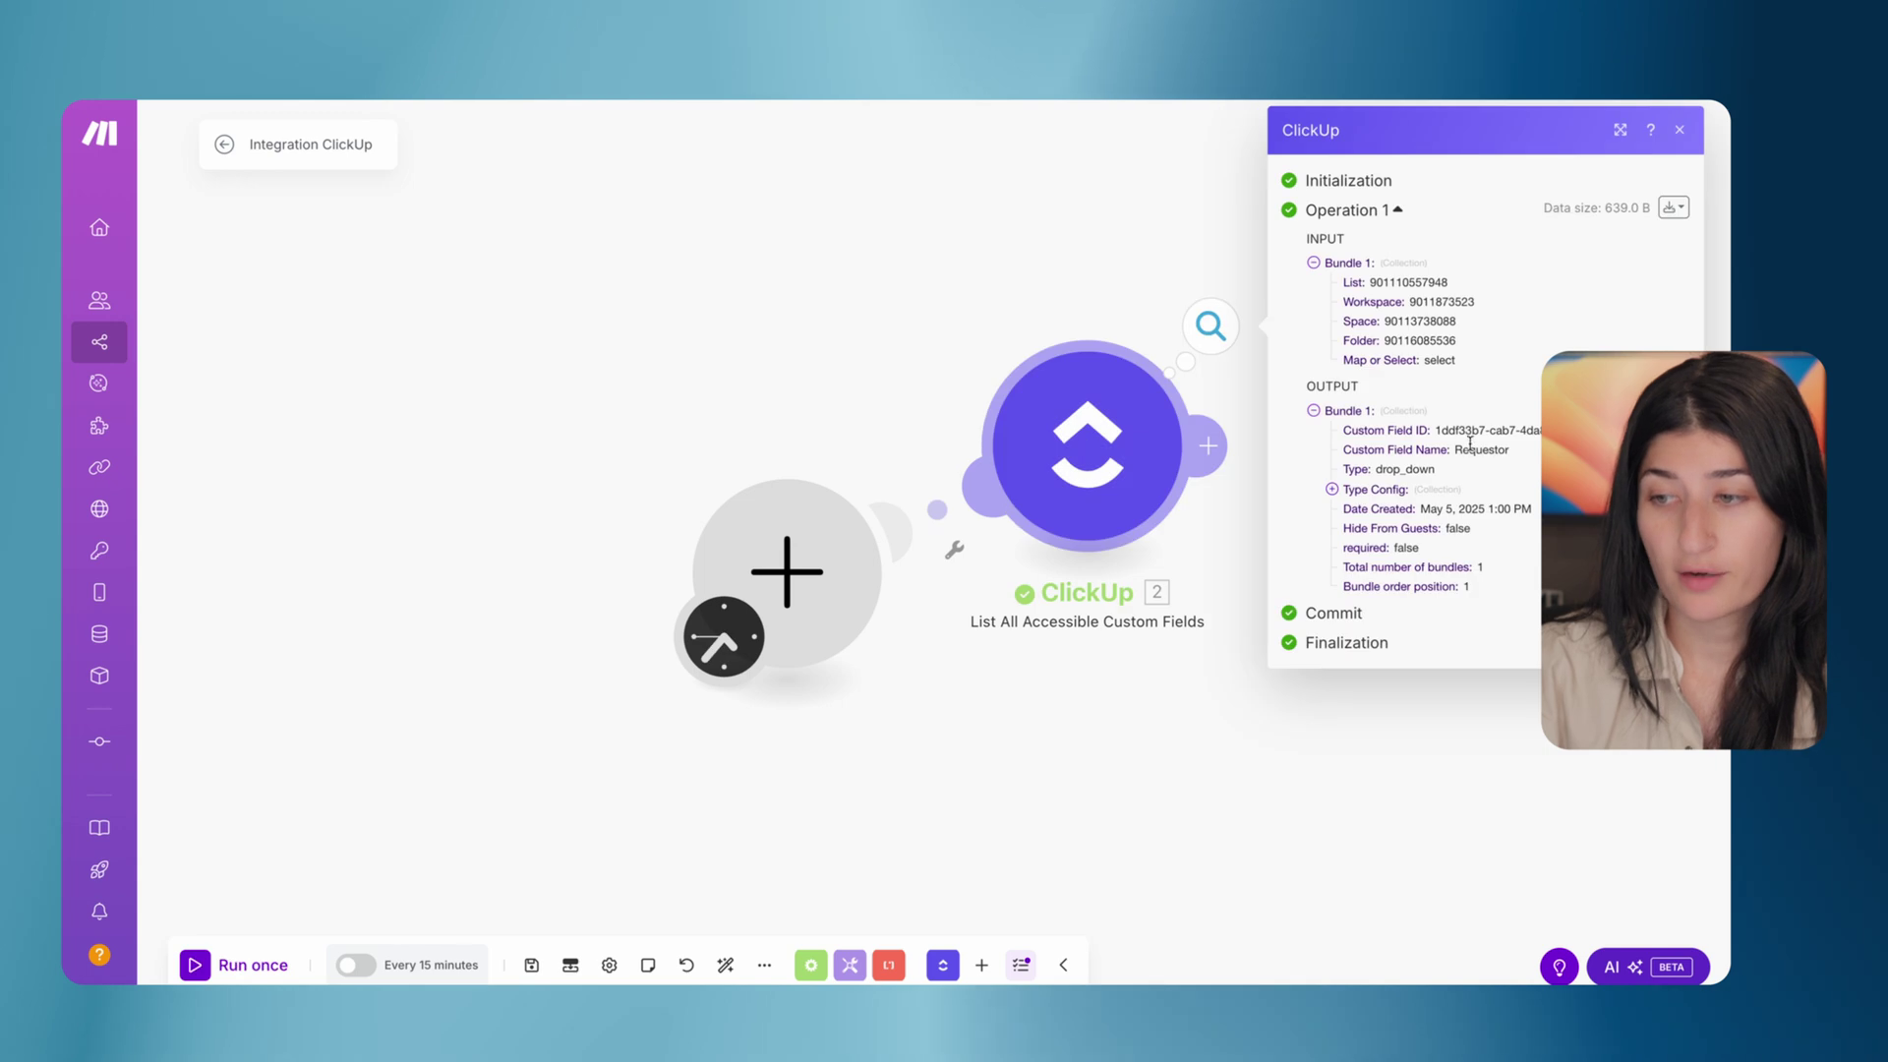
{"action": "left_click_drag", "start_coordinate": [1455, 450], "coordinate": [1519, 454]}
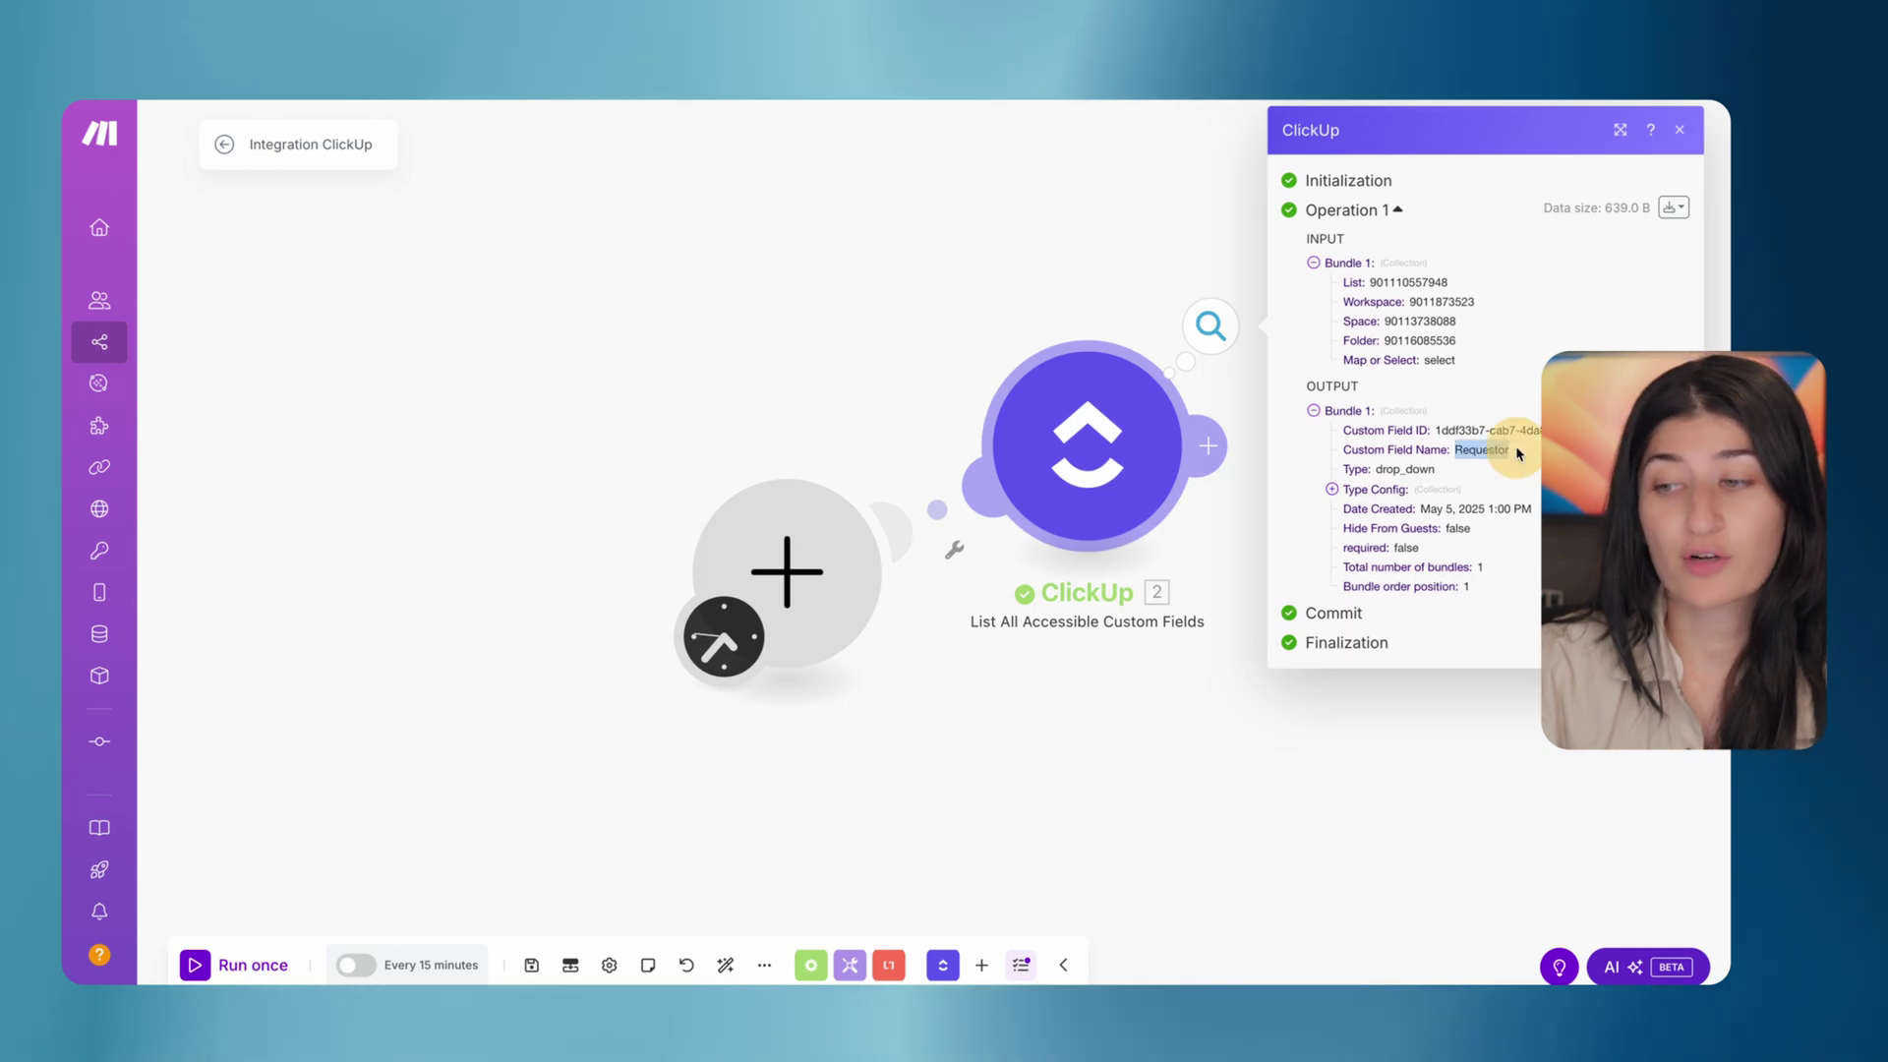
Expand Type Config options and select the ids of options Bijli and Company XYZ
{"action": "left_click", "coordinate": [1354, 496]}
{"action": "left_click", "coordinate": [1372, 526]}
{"action": "left_click", "coordinate": [1379, 548]}
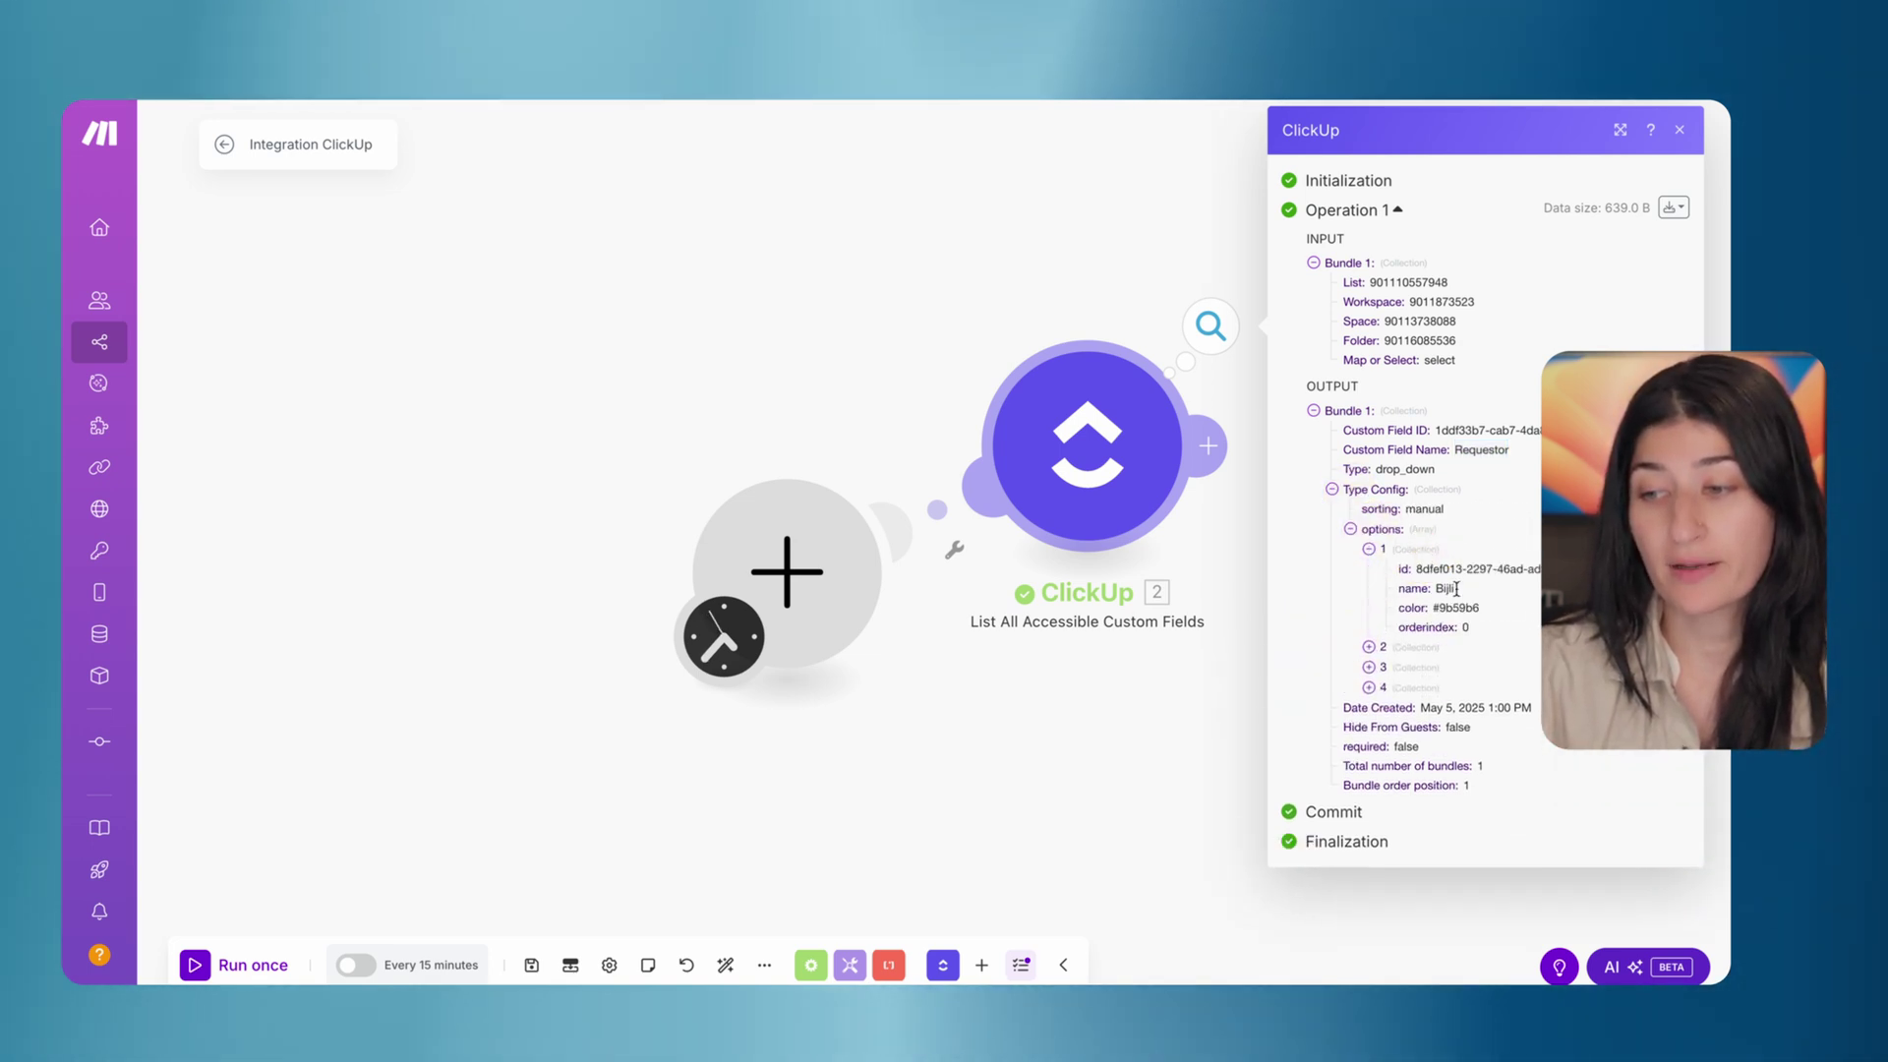
{"action": "left_click_drag", "start_coordinate": [1413, 574], "coordinate": [1573, 570]}
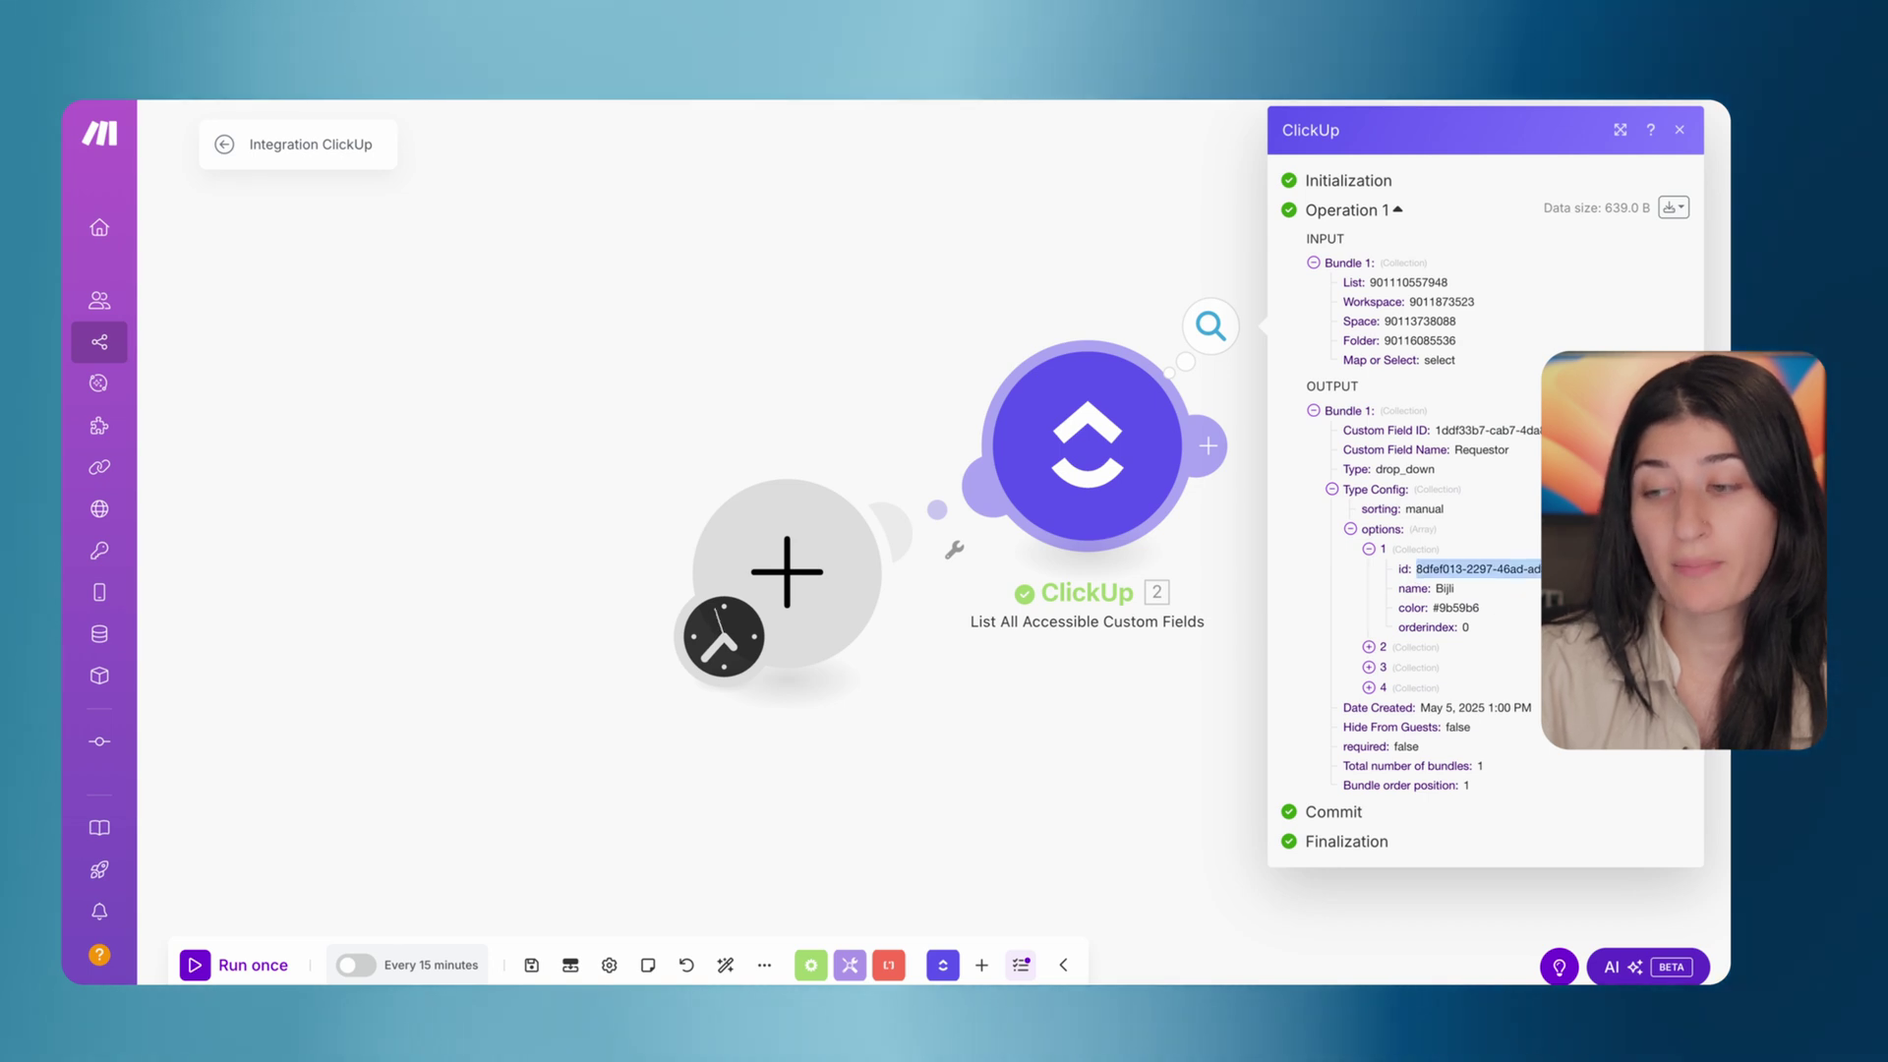
{"action": "left_click", "coordinate": [1368, 647]}
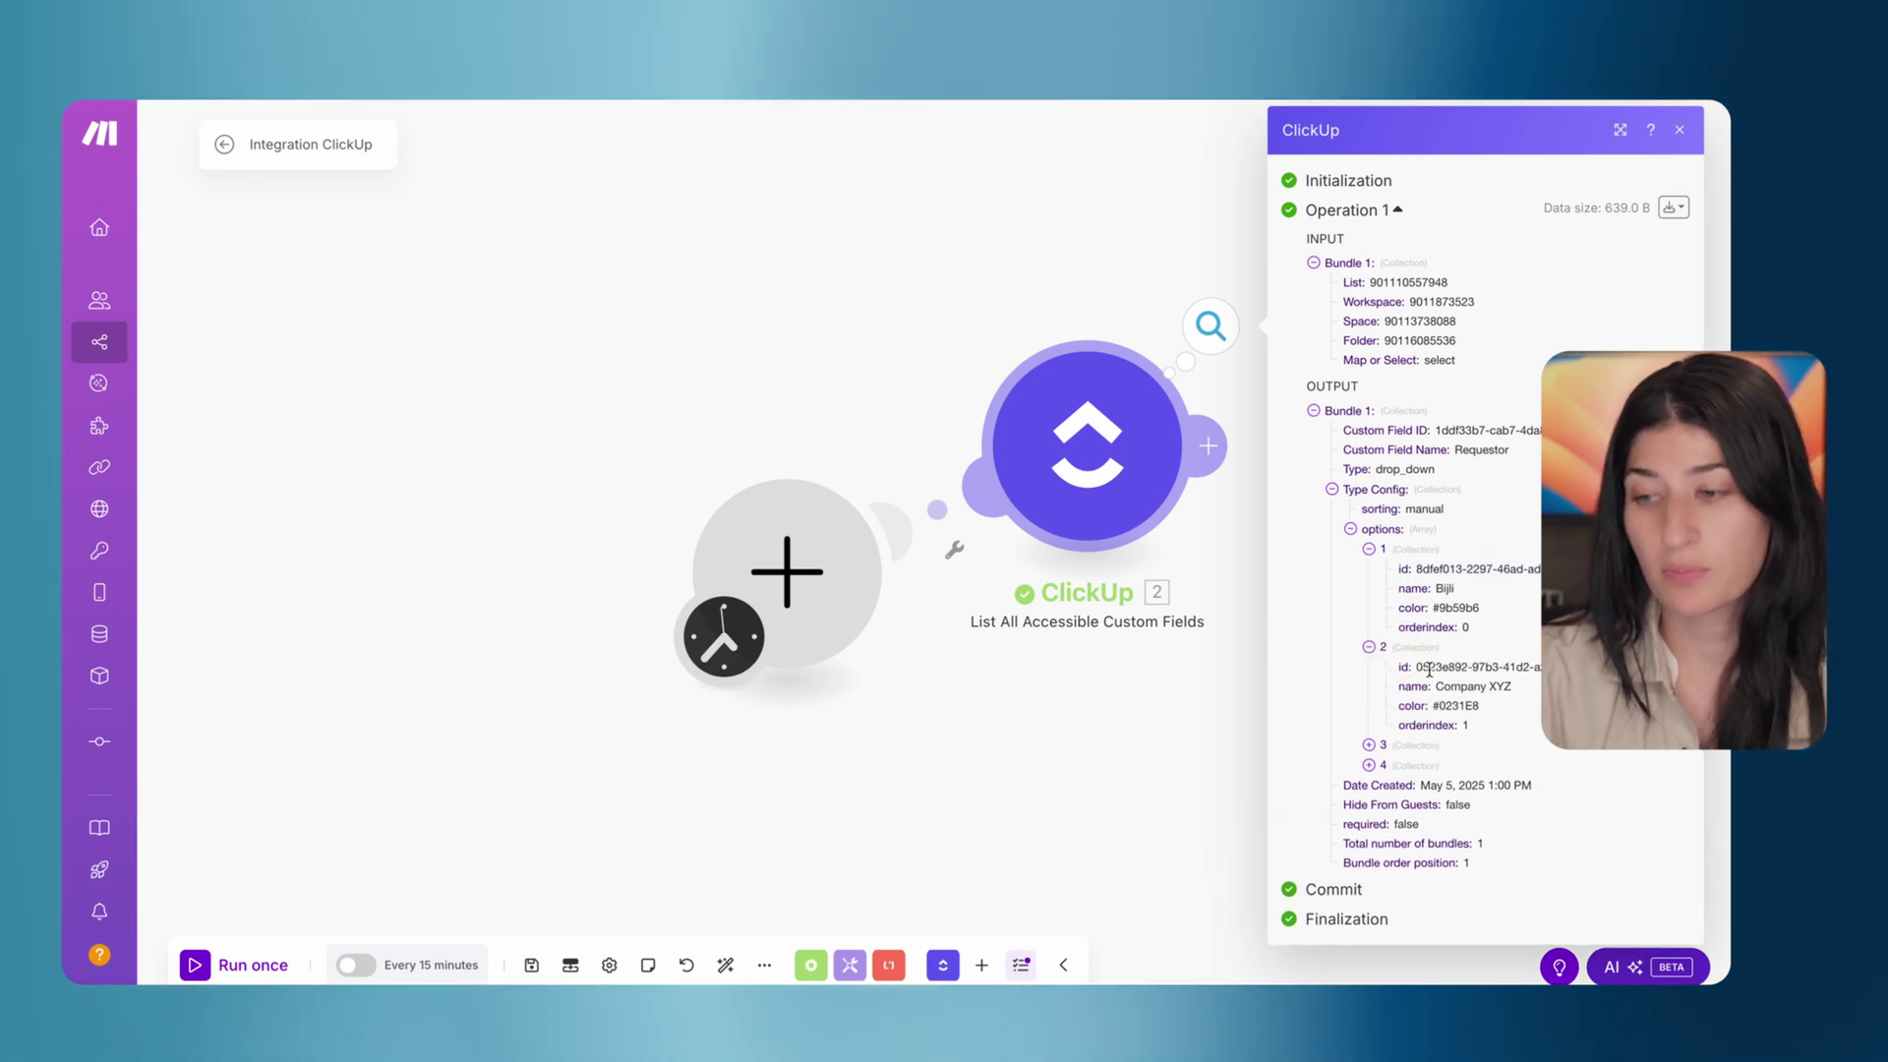
{"action": "left_click_drag", "start_coordinate": [1422, 666], "coordinate": [1573, 667]}
{"action": "left_click_drag", "start_coordinate": [1437, 667], "coordinate": [1416, 667]}
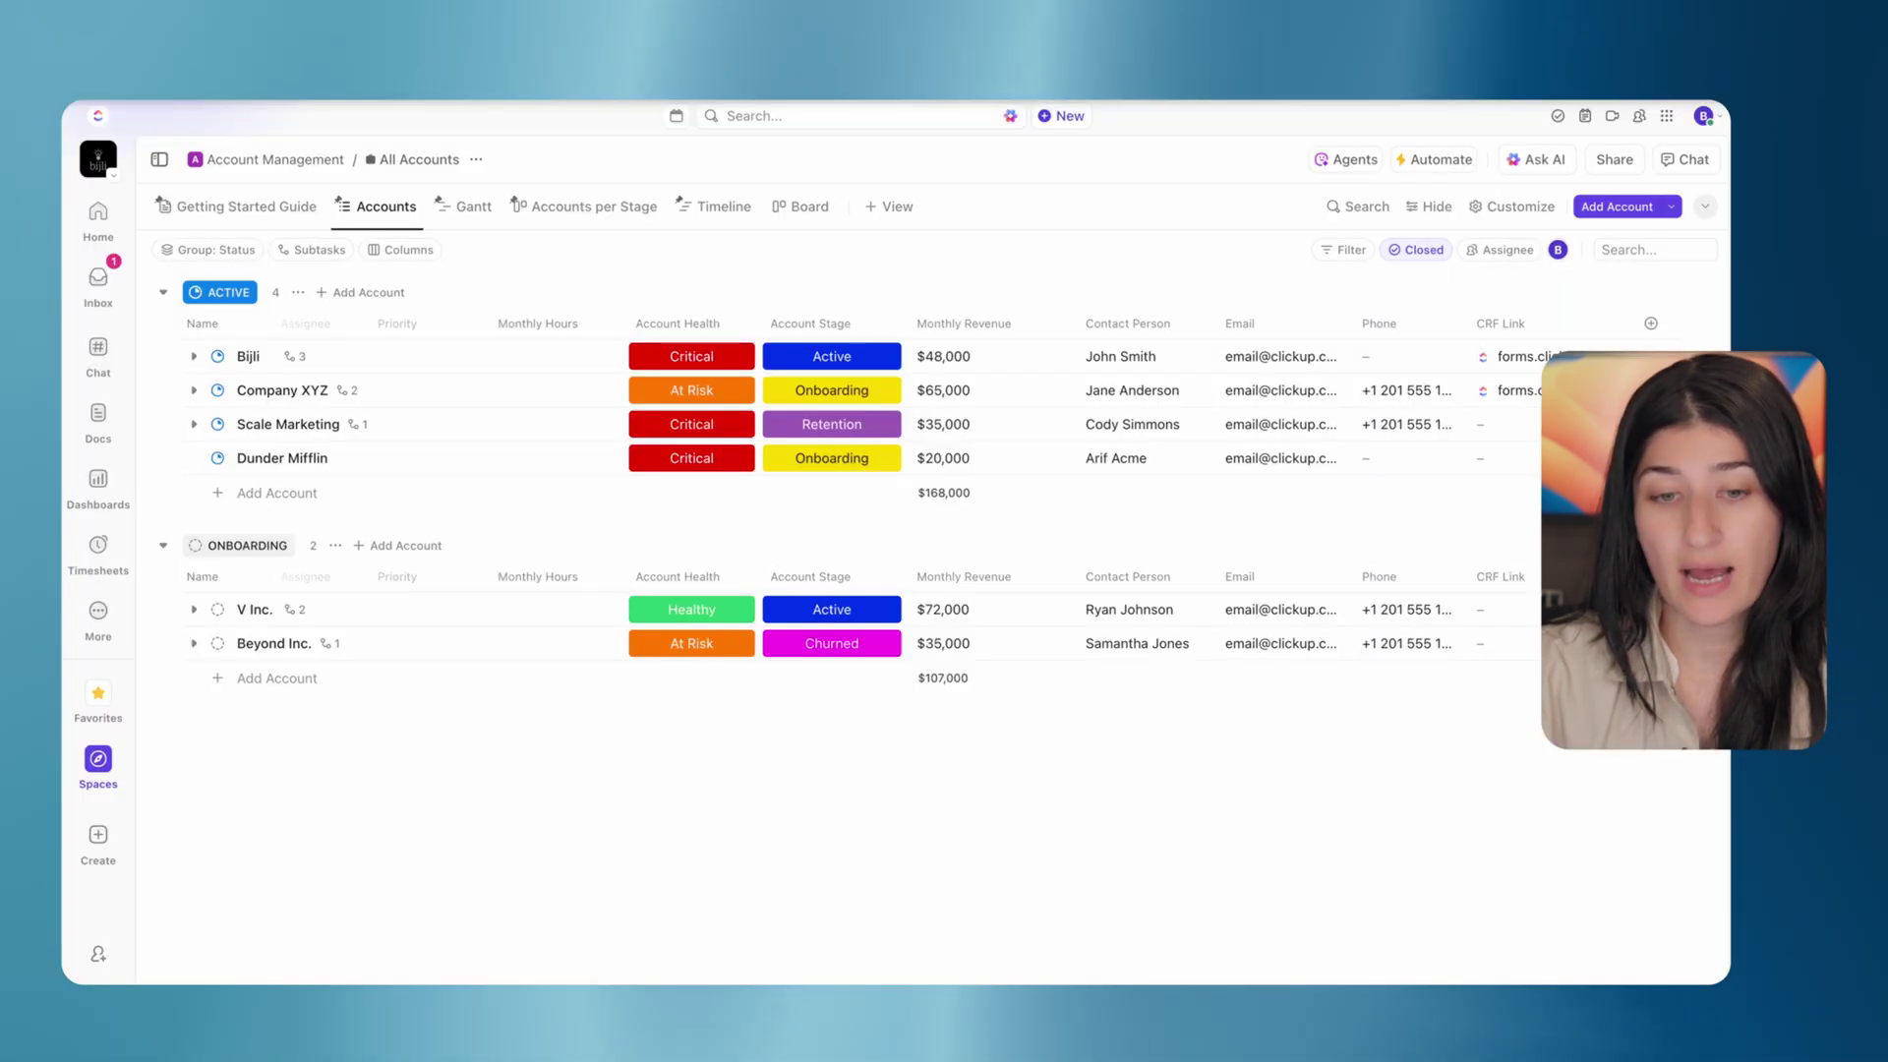
Copy the public link of the Client Request Form in Account Projects
{"action": "left_click", "coordinate": [103, 737]}
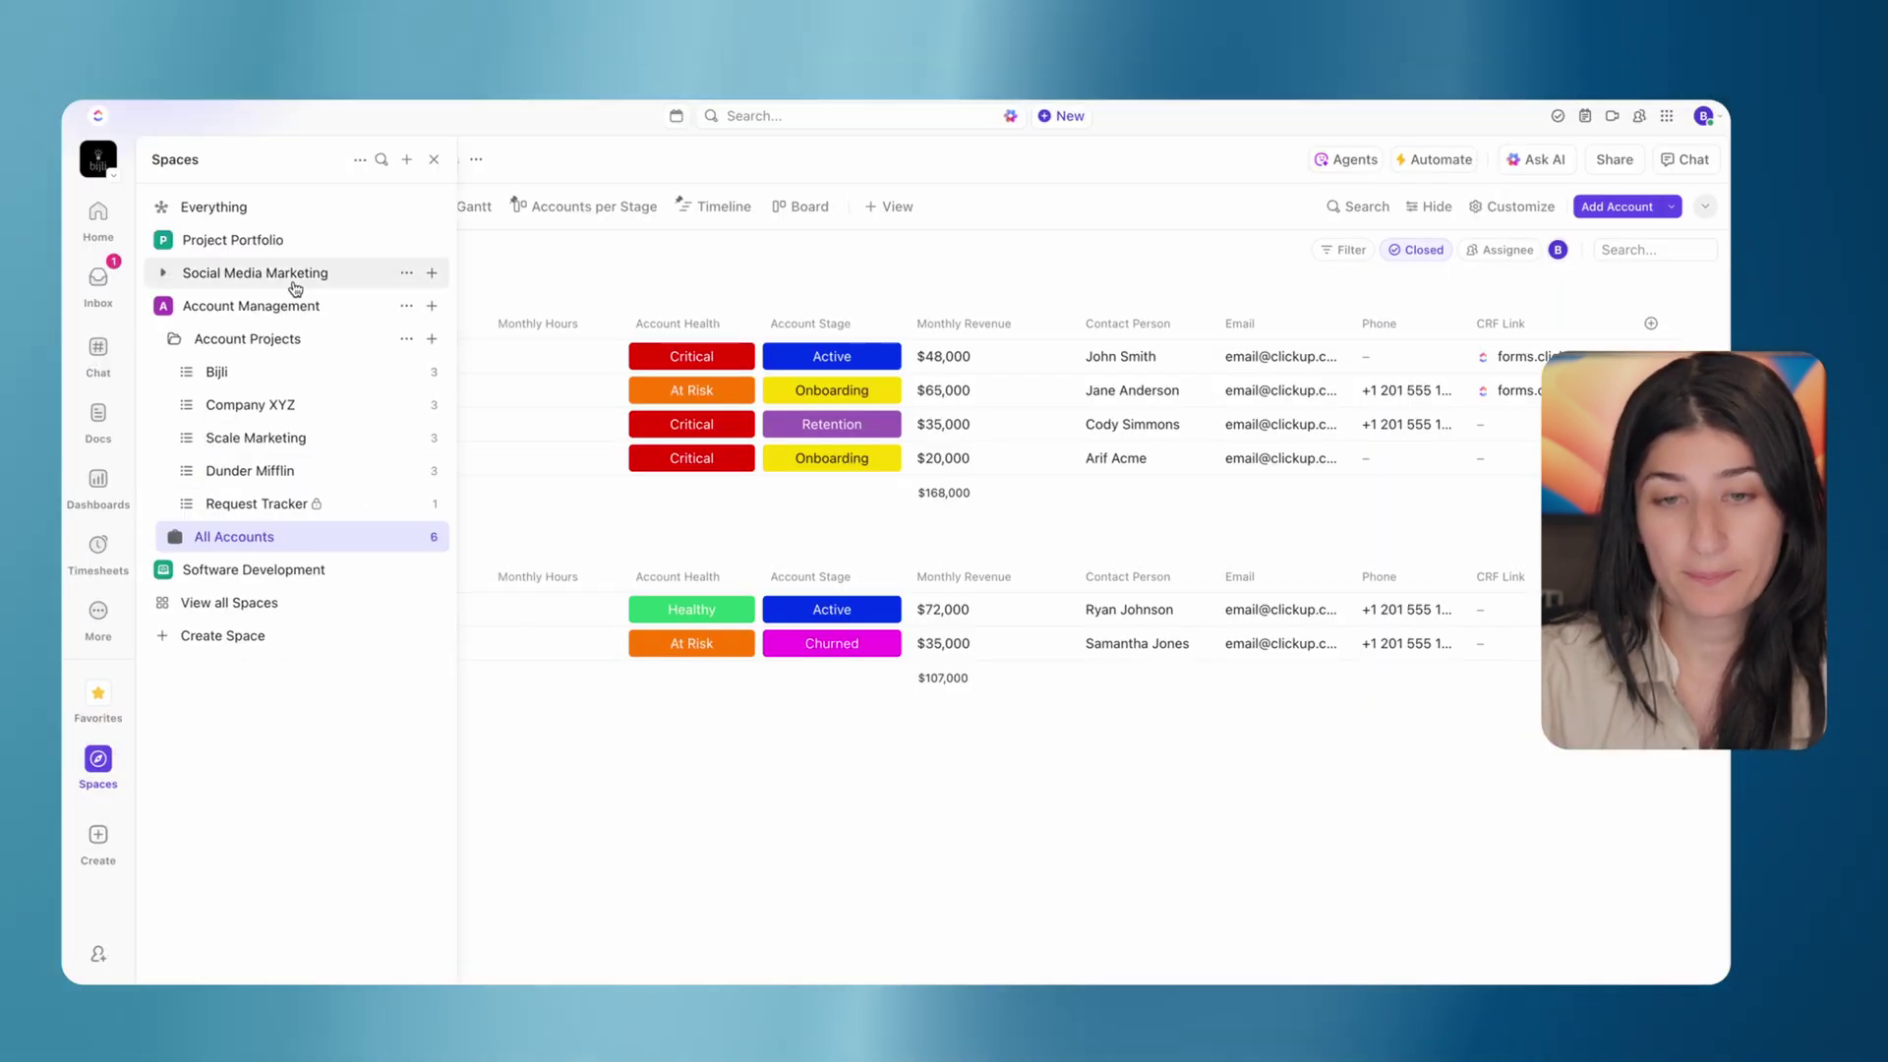
{"action": "left_click", "coordinate": [247, 338]}
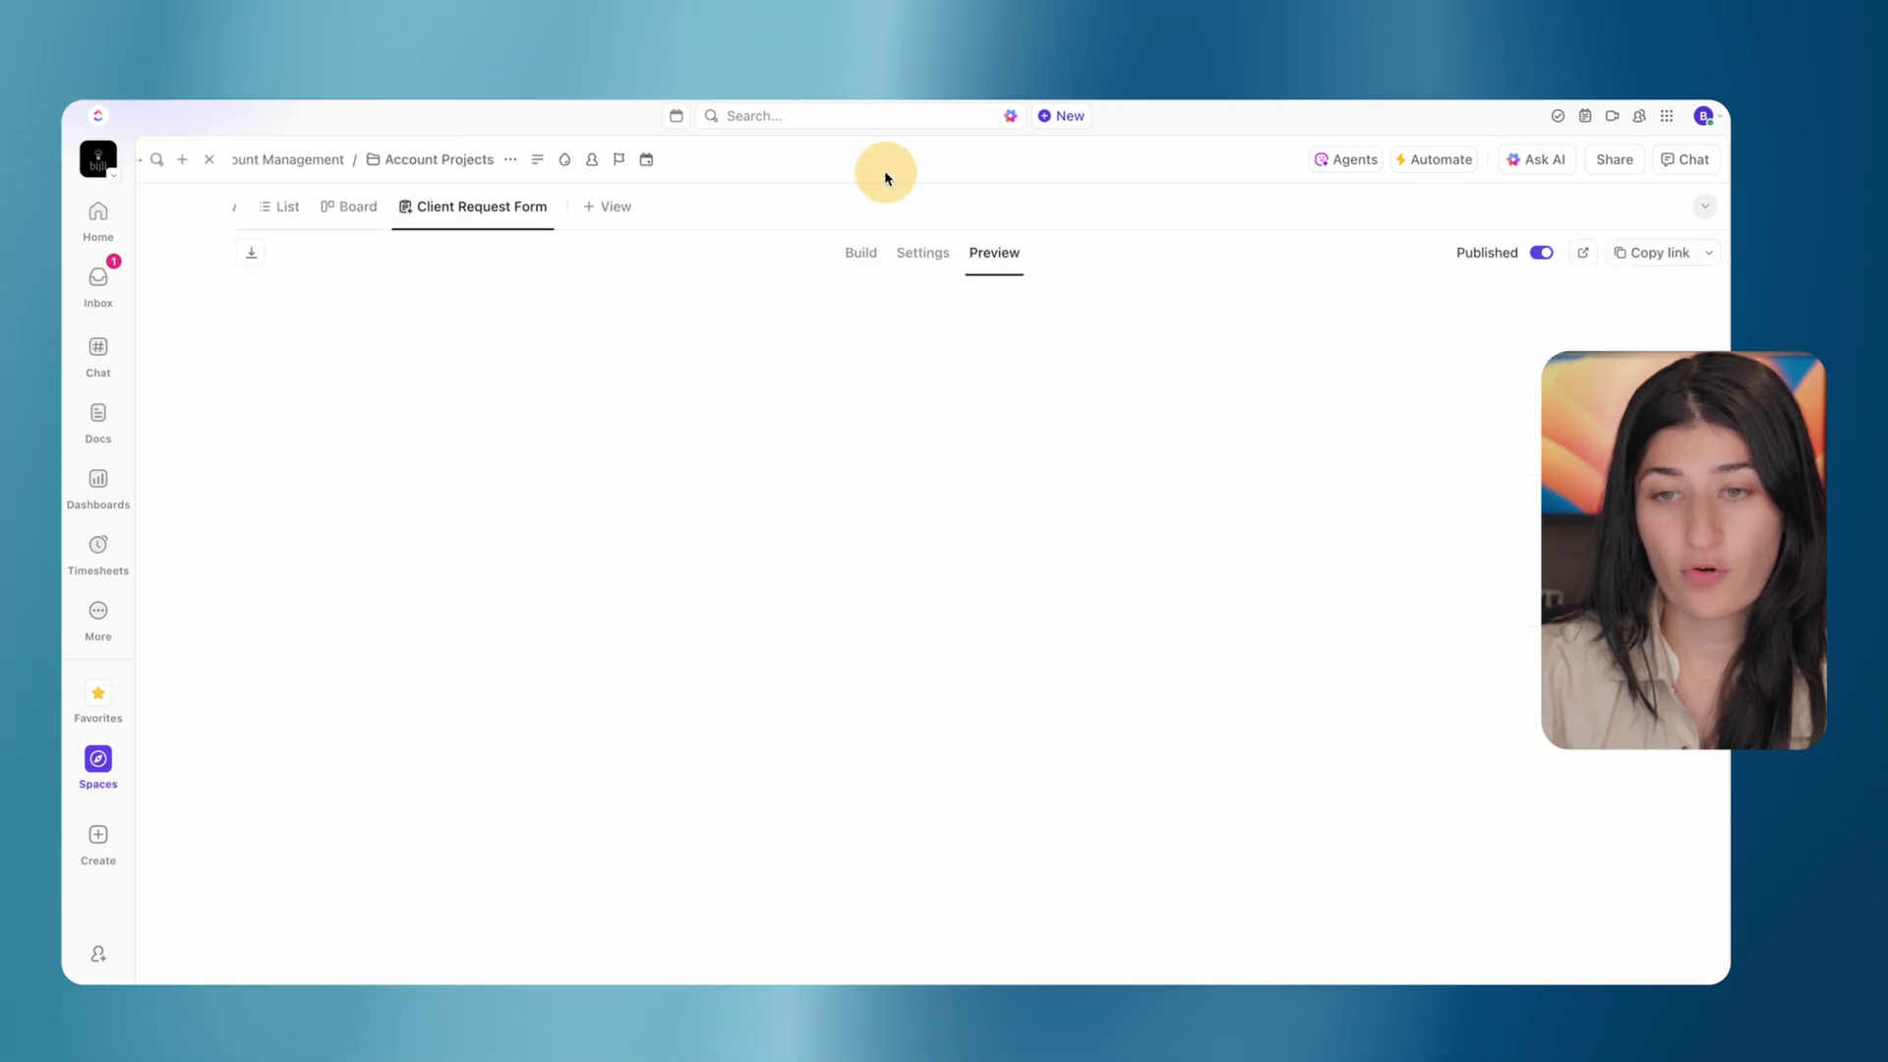
{"action": "left_click", "coordinate": [1656, 254]}
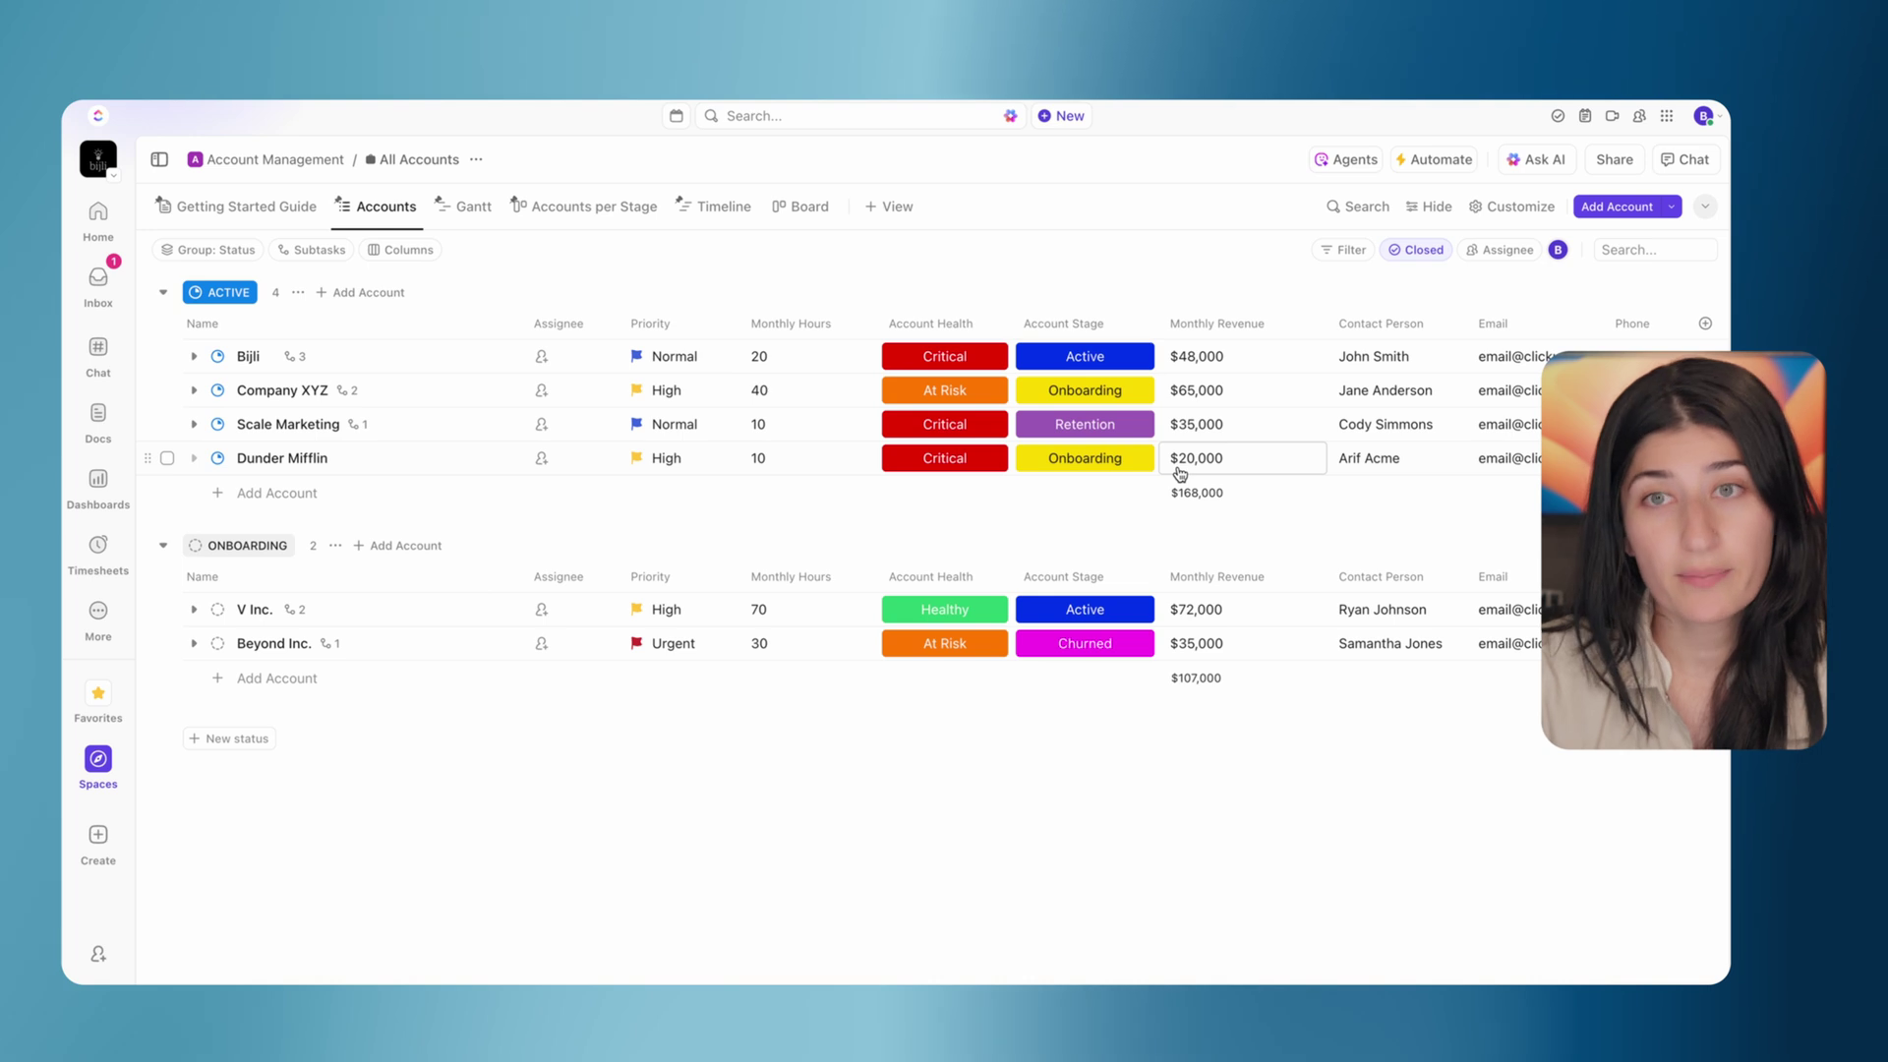
Select the id of option 3, Scale Marketing, in the Make output
{"action": "scroll", "coordinate": [1180, 474], "scroll_direction": "right", "scroll_amount": 5}
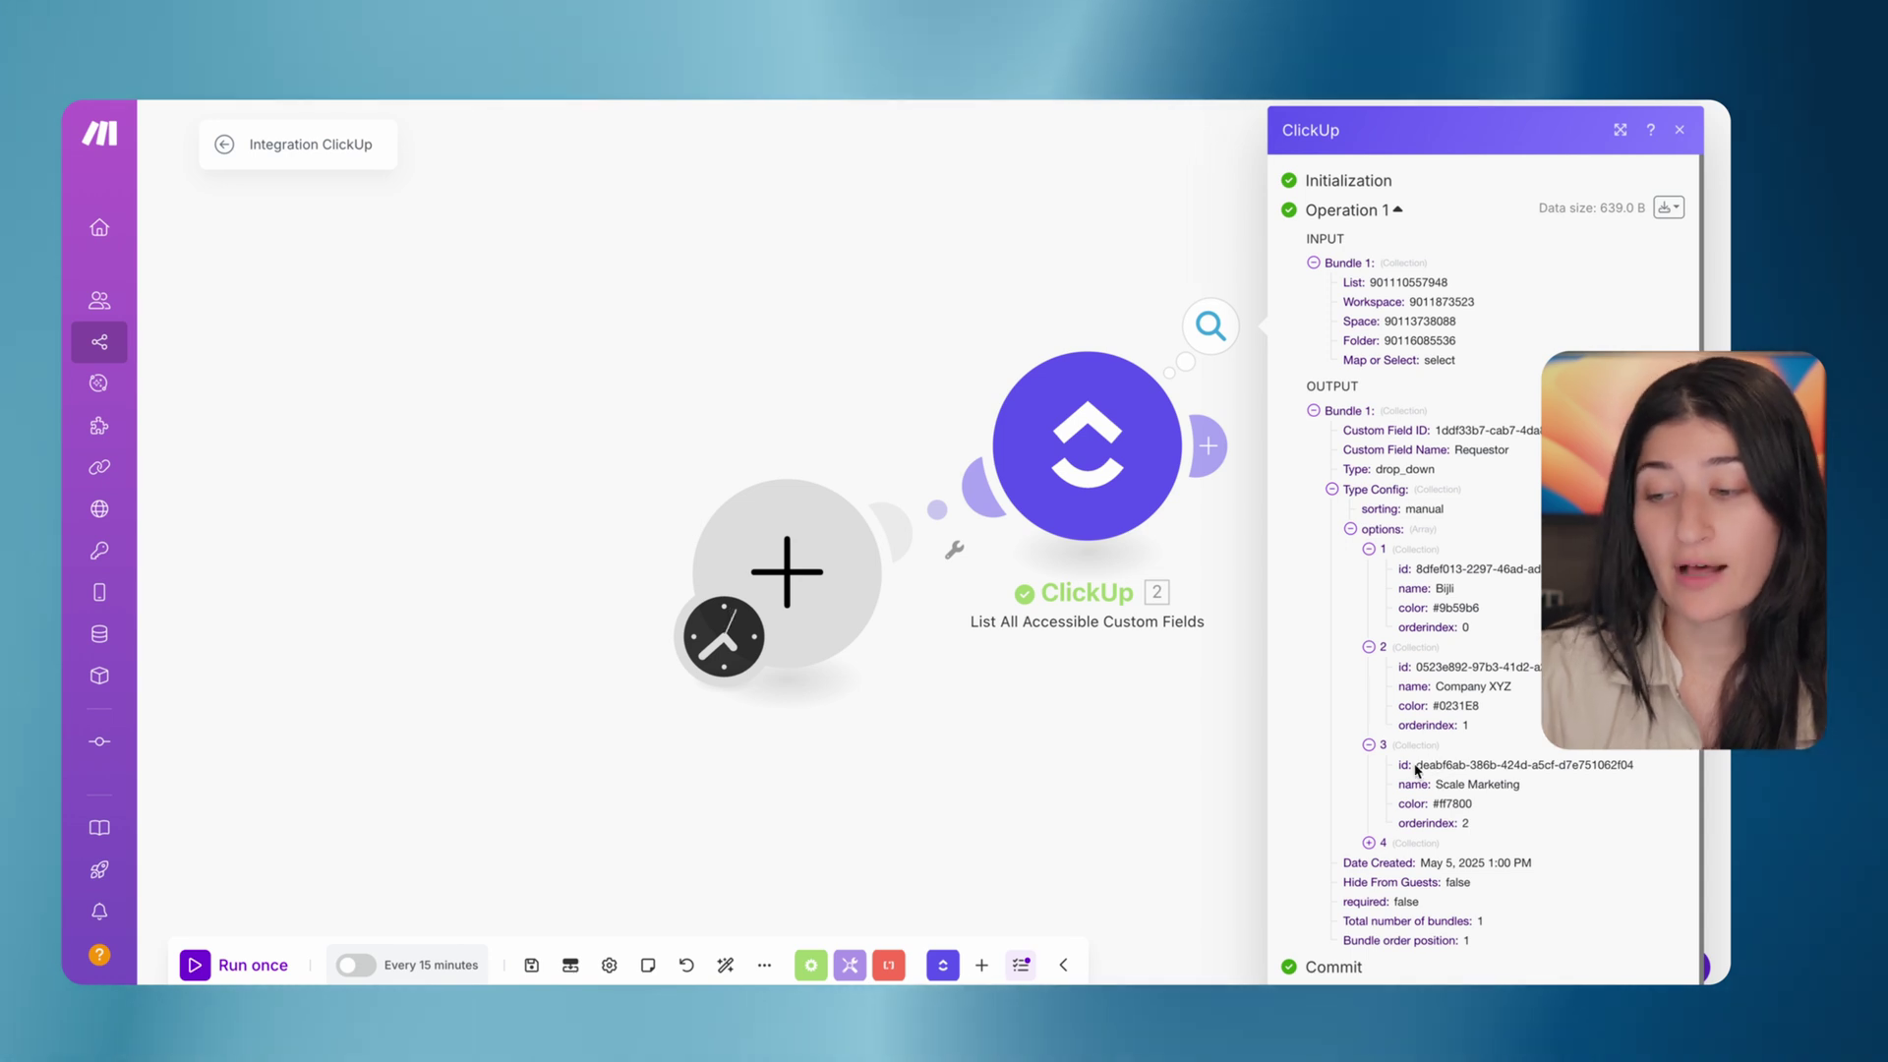
{"action": "left_click_drag", "start_coordinate": [1415, 767], "coordinate": [1663, 773]}
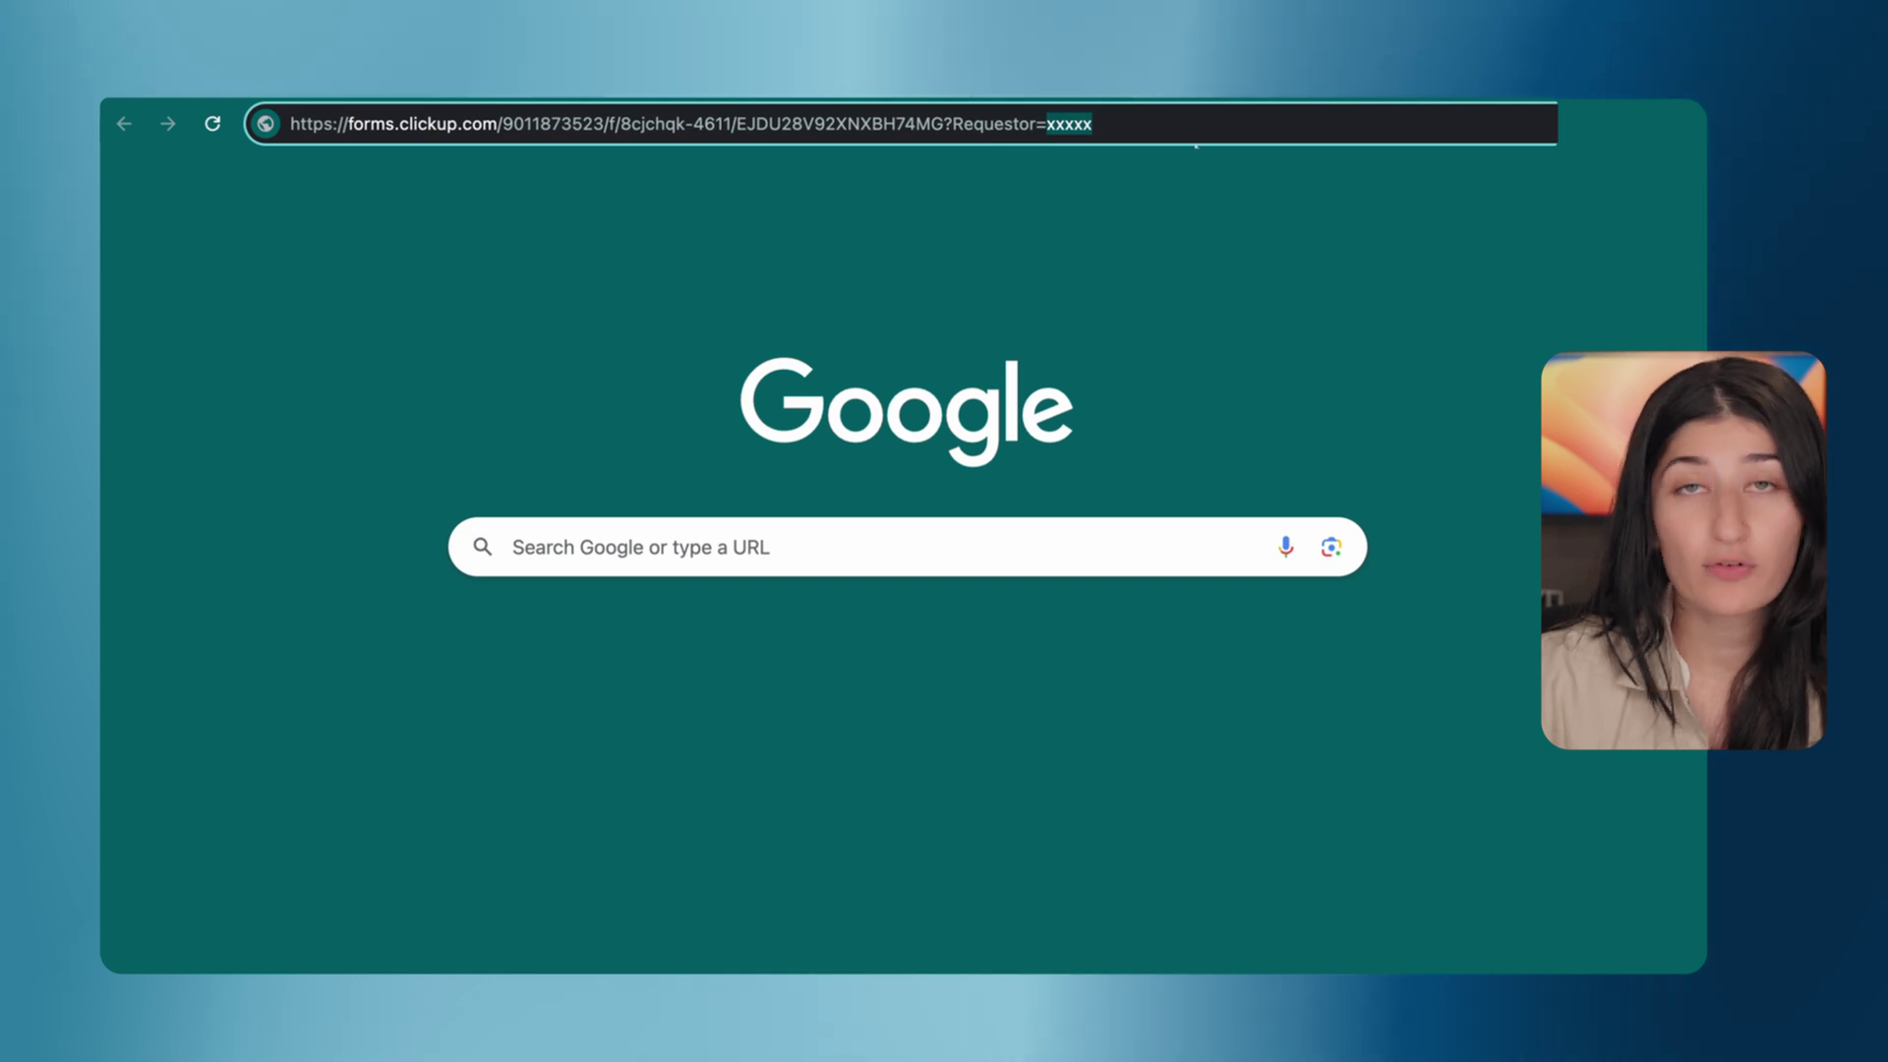
Replace the xxxxx after Requestor= with the Scale Marketing id and copy the full link
{"action": "key", "text": "BackSpace"}
{"action": "key", "text": "super+v"}
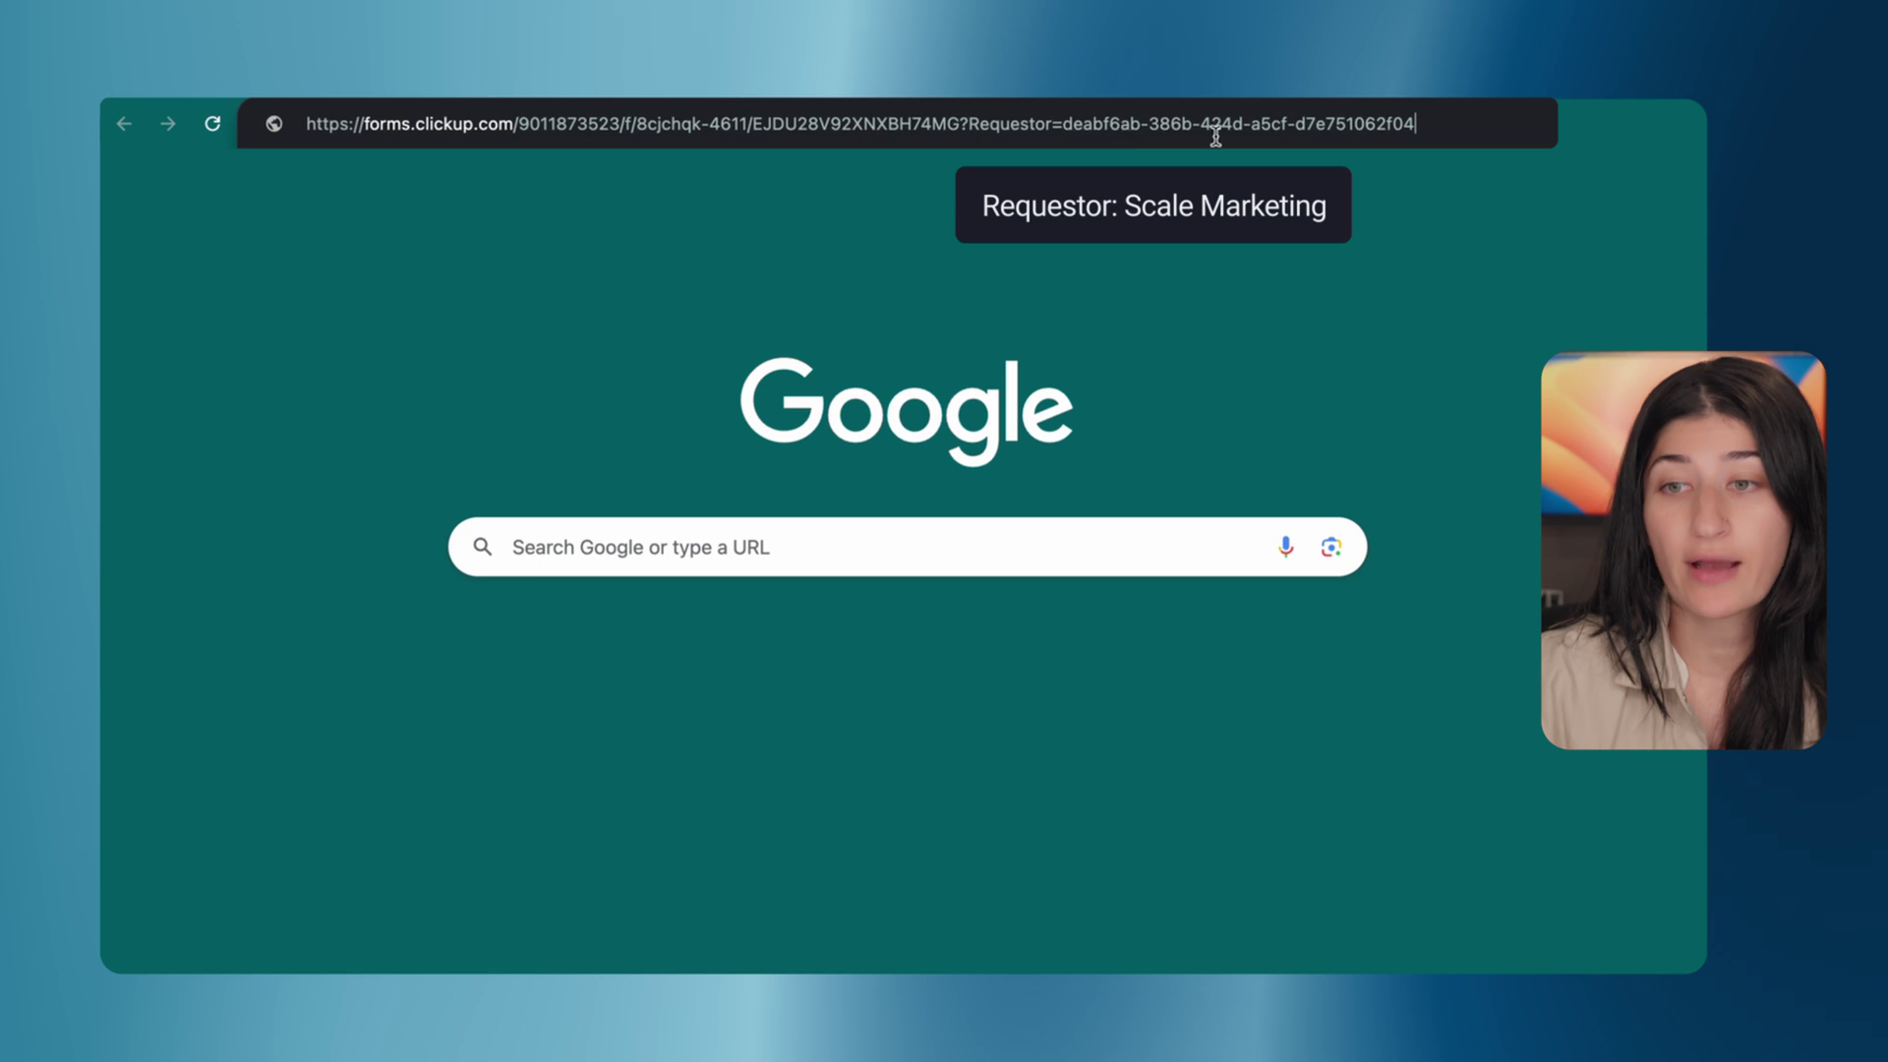
{"action": "left_click", "coordinate": [1088, 127]}
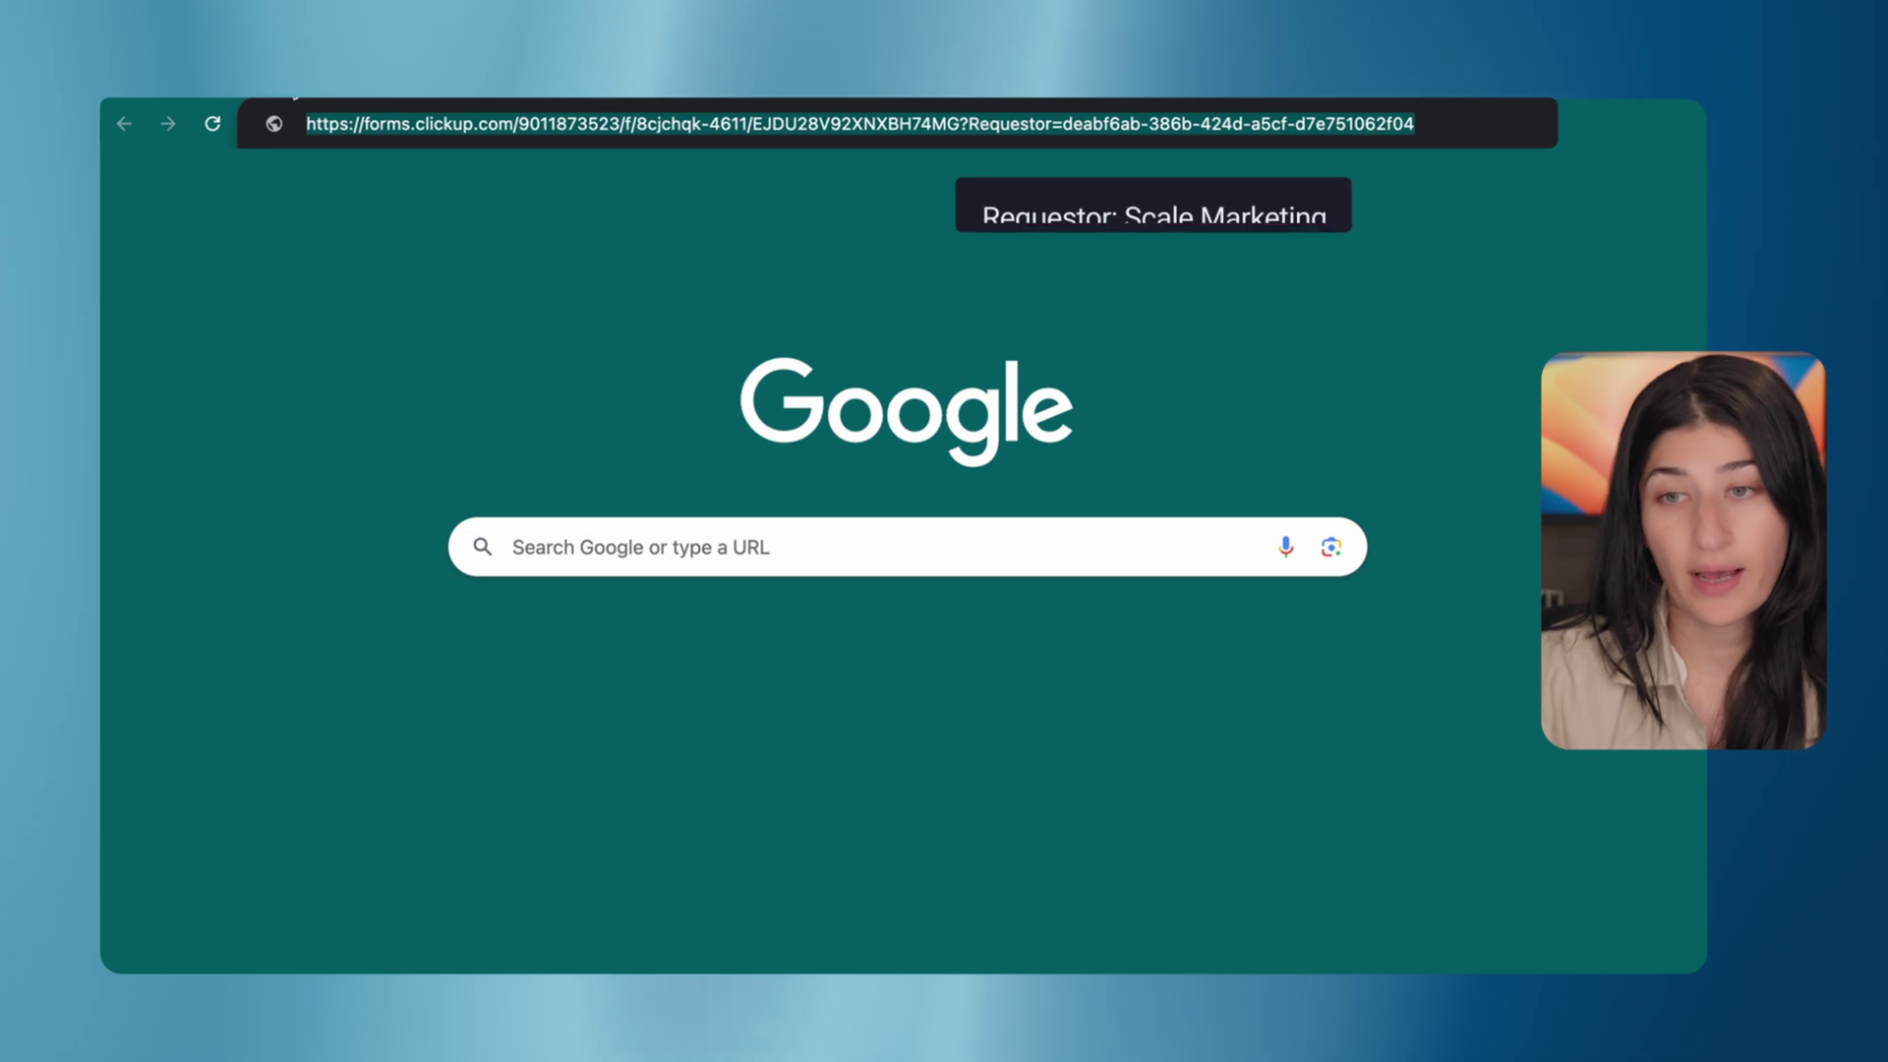
{"action": "key", "text": "Return"}
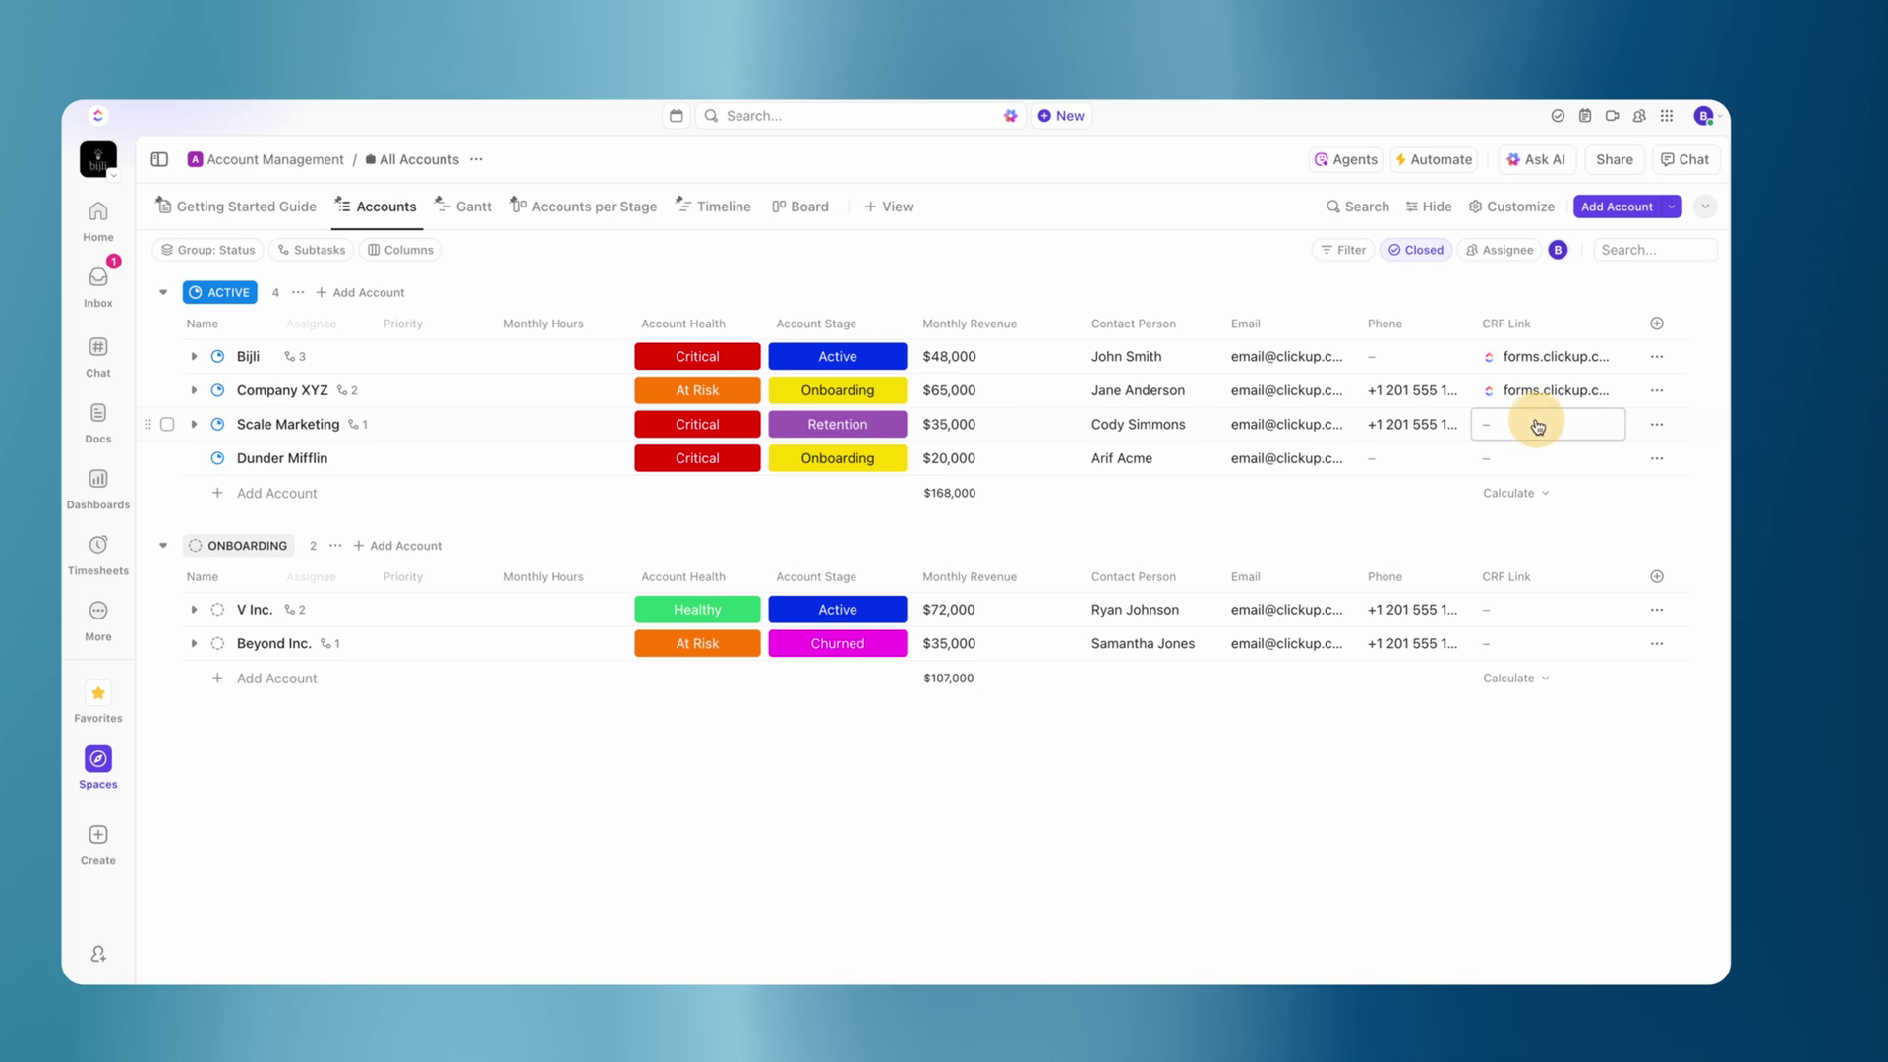
Paste the prefilled form link into Scale Marketing's CRF Link cell and save it
{"action": "left_click", "coordinate": [1538, 426]}
{"action": "key", "text": "ctrl+v"}
{"action": "key", "text": "Return"}
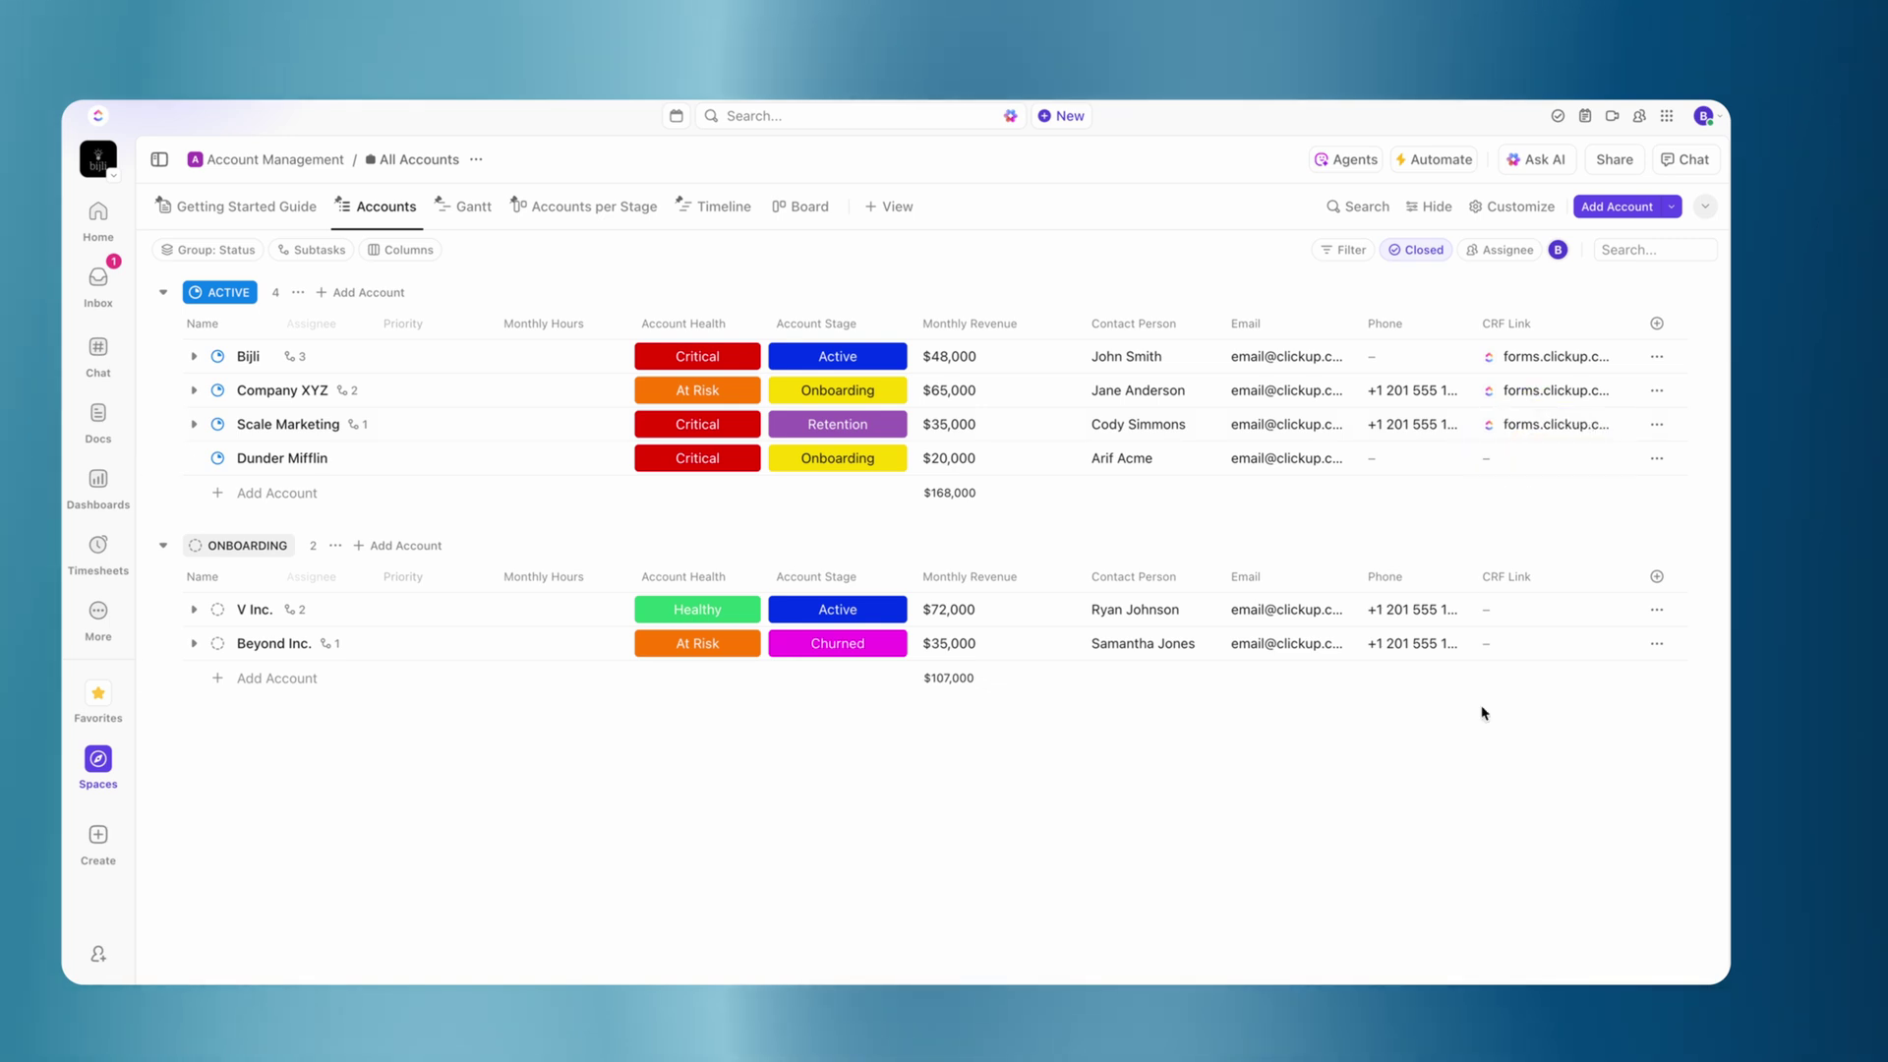